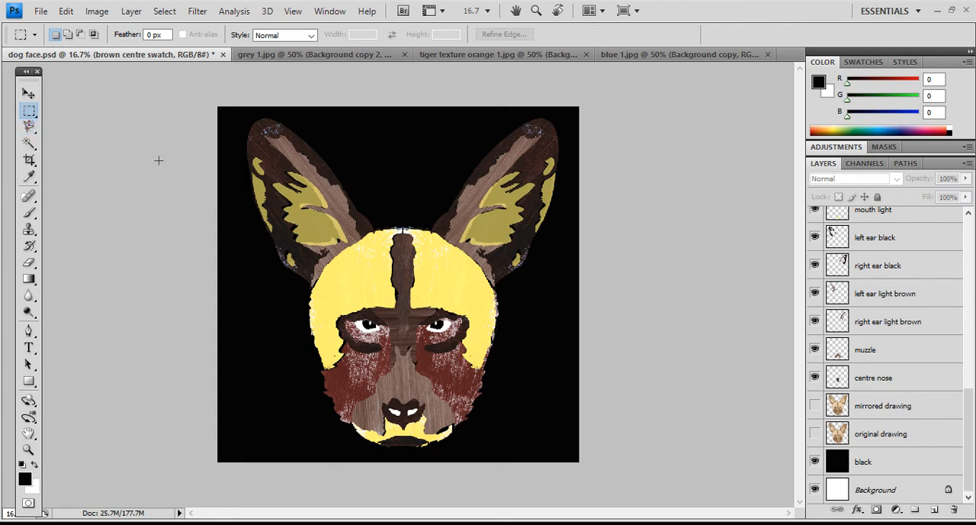
{"action": "left_click", "coordinate": [66, 13]}
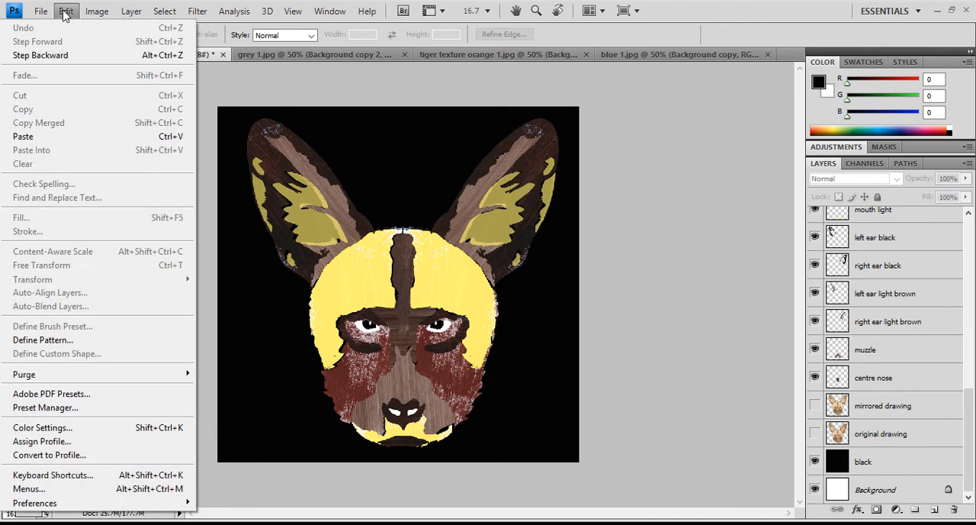
{"action": "left_click", "coordinate": [65, 14]}
{"action": "left_click", "coordinate": [65, 13]}
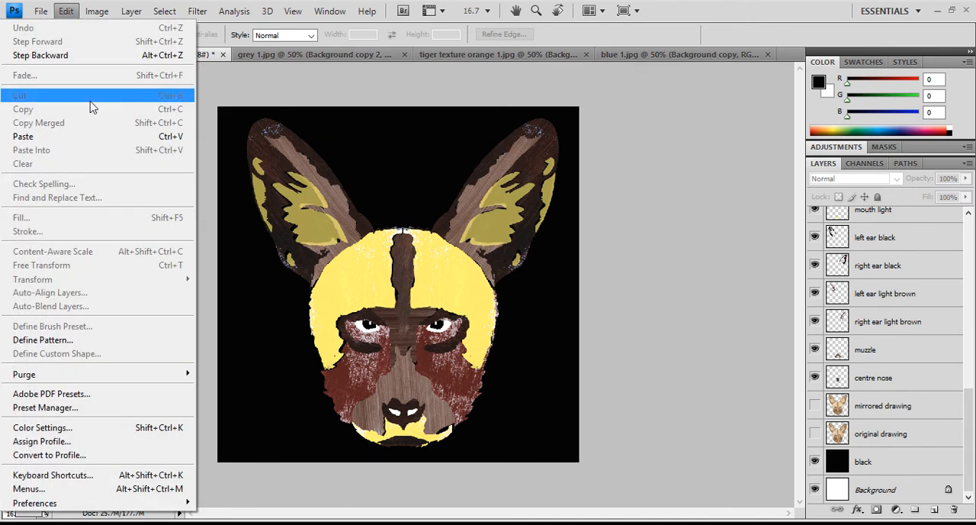
{"action": "left_click", "coordinate": [76, 15]}
{"action": "left_click", "coordinate": [97, 13]}
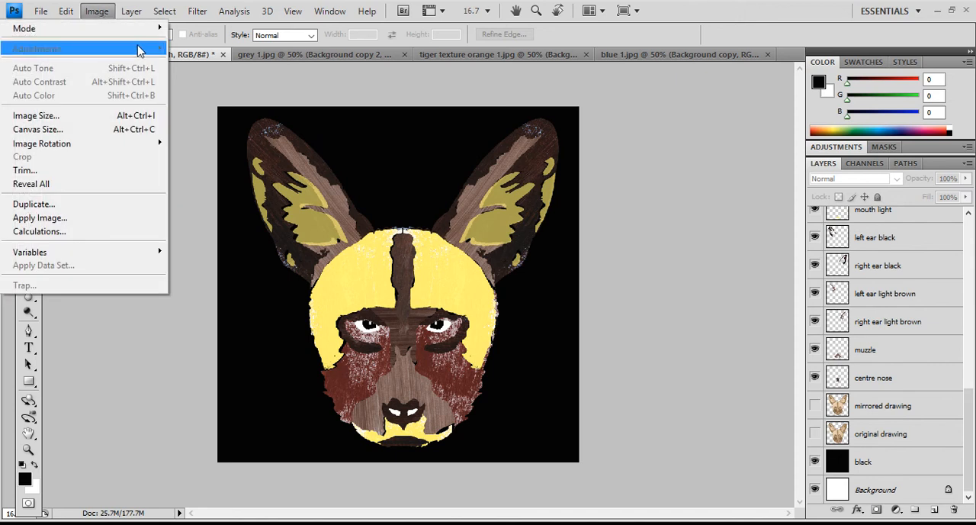
{"action": "left_click", "coordinate": [97, 14]}
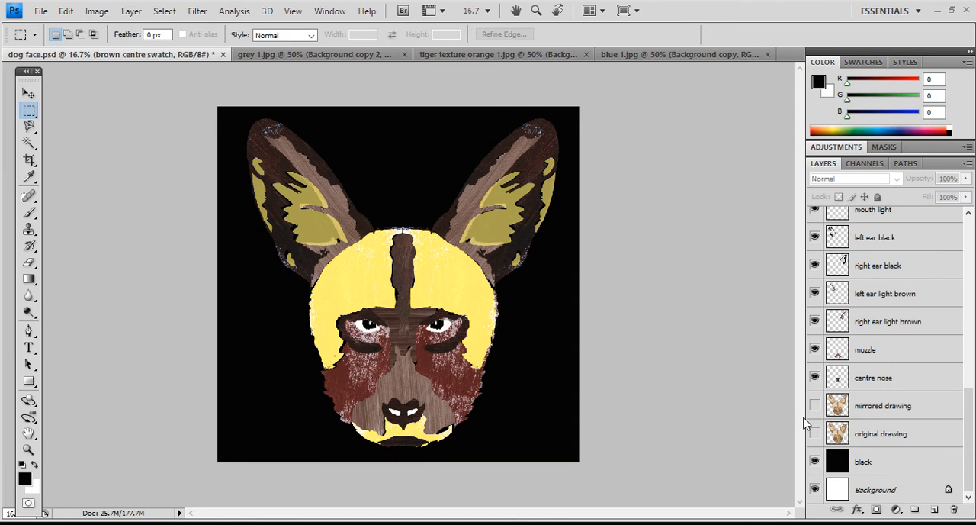
- Hide the face and ear layers one after another from centre nose up to nose
{"action": "left_click", "coordinate": [814, 377]}
{"action": "left_click_drag", "start_coordinate": [816, 378], "coordinate": [818, 279]}
{"action": "scroll", "coordinate": [816, 274], "scroll_direction": "up", "scroll_amount": 2}
{"action": "scroll", "coordinate": [819, 279], "scroll_direction": "up", "scroll_amount": 2}
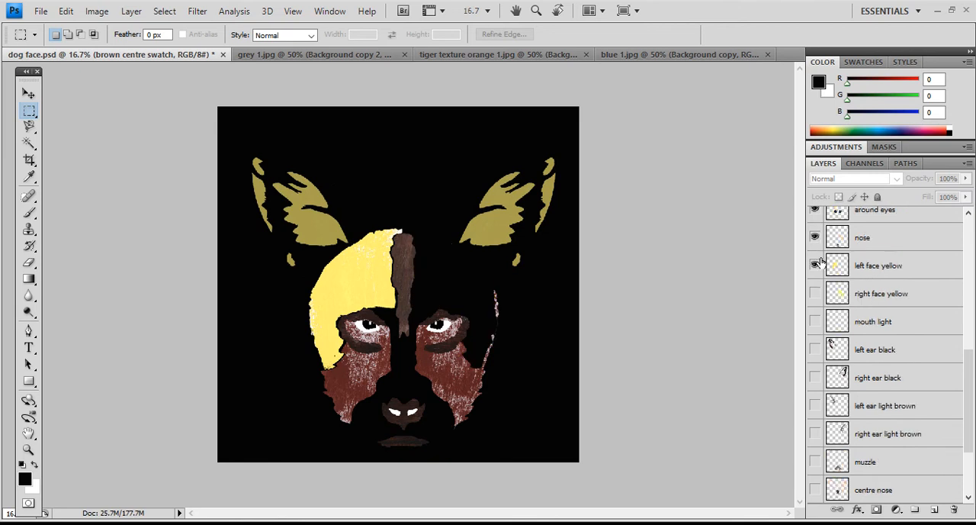
{"action": "left_click", "coordinate": [817, 266]}
{"action": "left_click", "coordinate": [816, 239]}
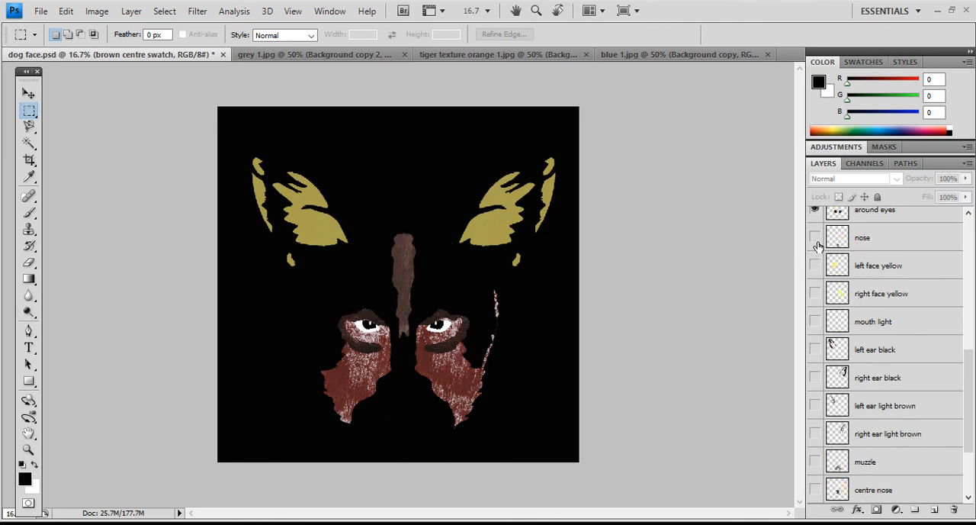
- Show the hidden face and ear layers again, from nose down to centre nose
{"action": "left_click", "coordinate": [815, 237]}
{"action": "left_click", "coordinate": [815, 264]}
{"action": "left_click", "coordinate": [814, 293]}
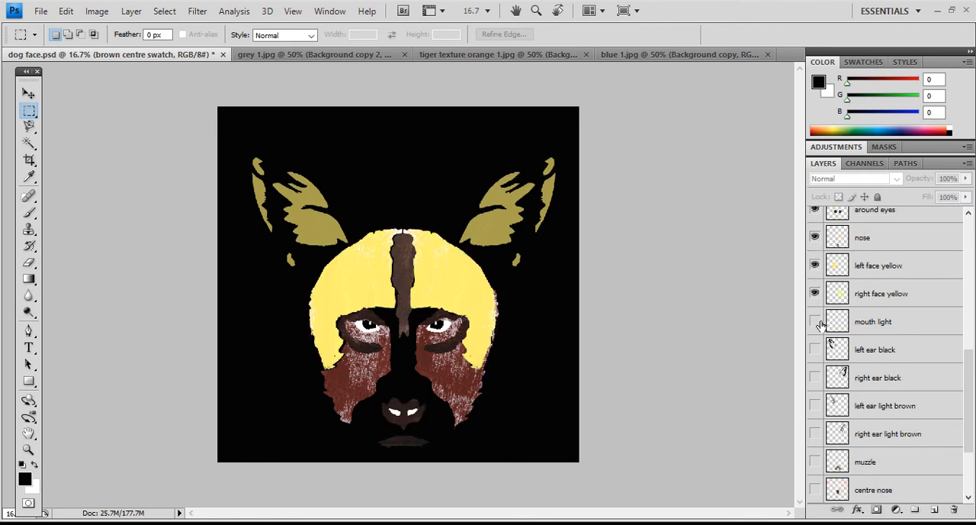
{"action": "left_click", "coordinate": [814, 321]}
{"action": "left_click", "coordinate": [815, 349]}
{"action": "left_click", "coordinate": [815, 378]}
{"action": "left_click", "coordinate": [815, 405]}
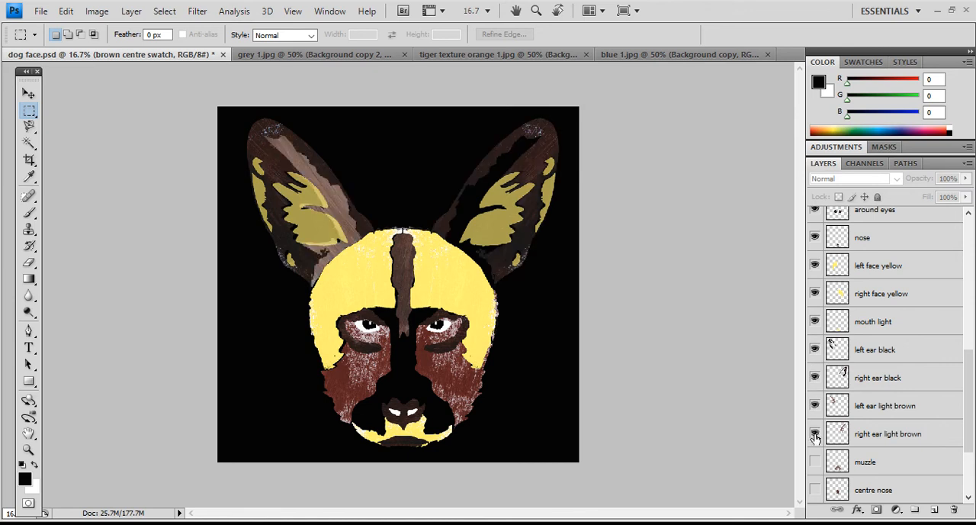
{"action": "left_click", "coordinate": [815, 433]}
{"action": "scroll", "coordinate": [815, 427], "scroll_direction": "down", "scroll_amount": 2}
{"action": "left_click", "coordinate": [815, 406]}
{"action": "left_click", "coordinate": [816, 433]}
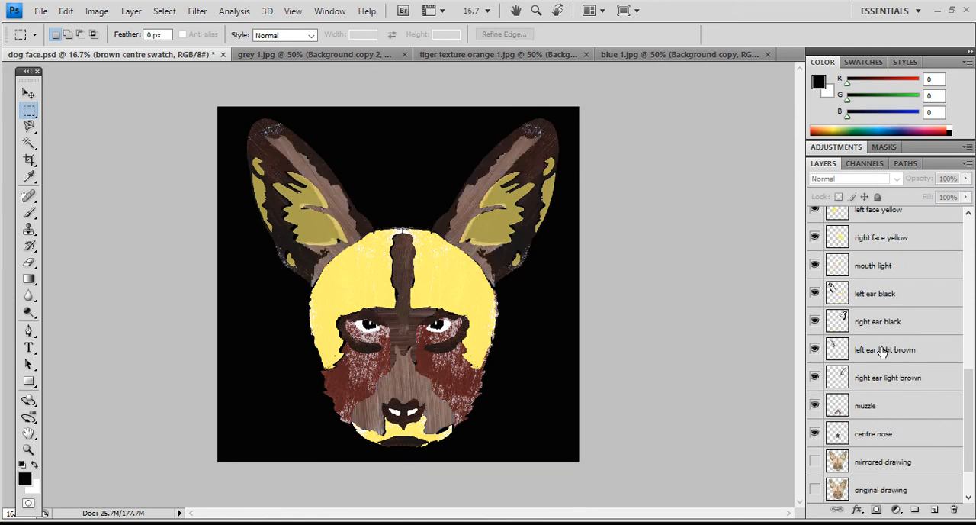
- Show the texture swatch layers from brown centre swatch down to brown swatch 1
{"action": "scroll", "coordinate": [883, 349], "scroll_direction": "up", "scroll_amount": 7}
{"action": "scroll", "coordinate": [882, 351], "scroll_direction": "up", "scroll_amount": 8}
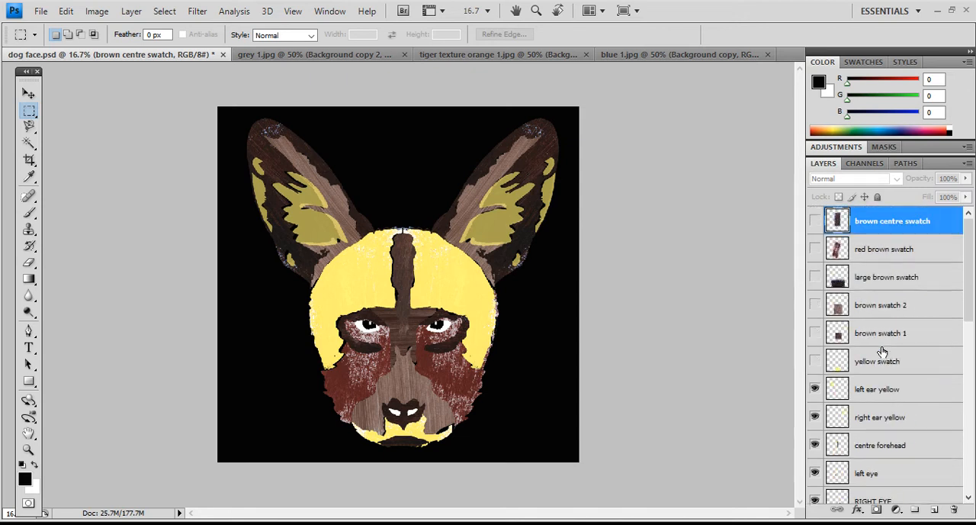
{"action": "left_click", "coordinate": [815, 220]}
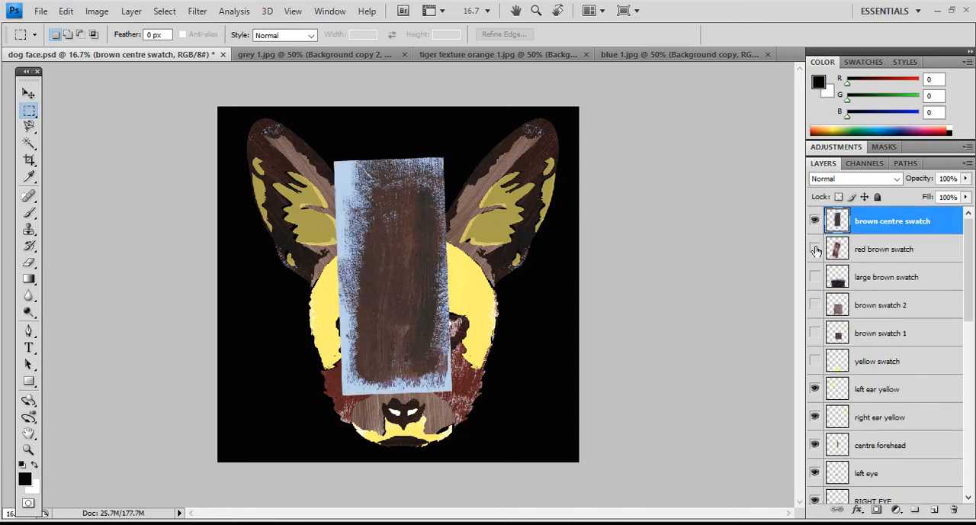
{"action": "left_click", "coordinate": [815, 249]}
{"action": "left_click", "coordinate": [815, 277]}
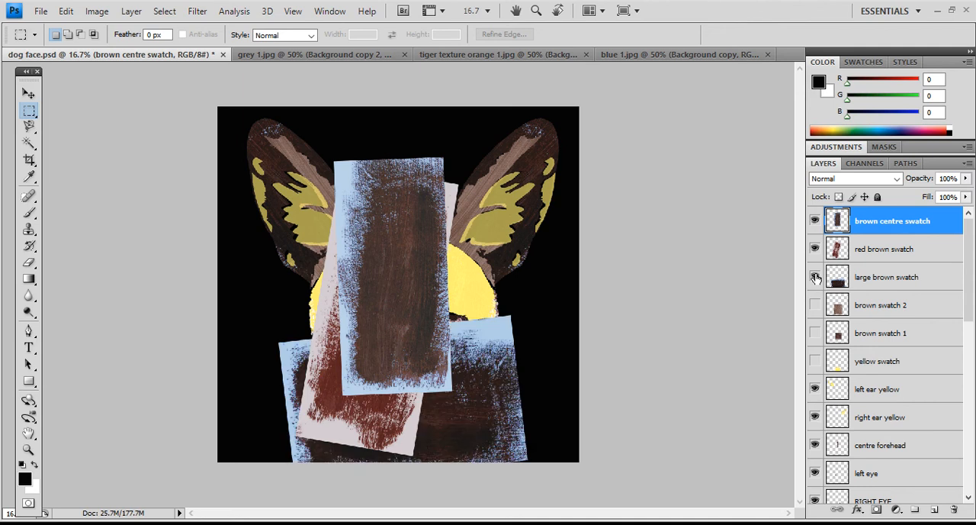
{"action": "left_click", "coordinate": [815, 304]}
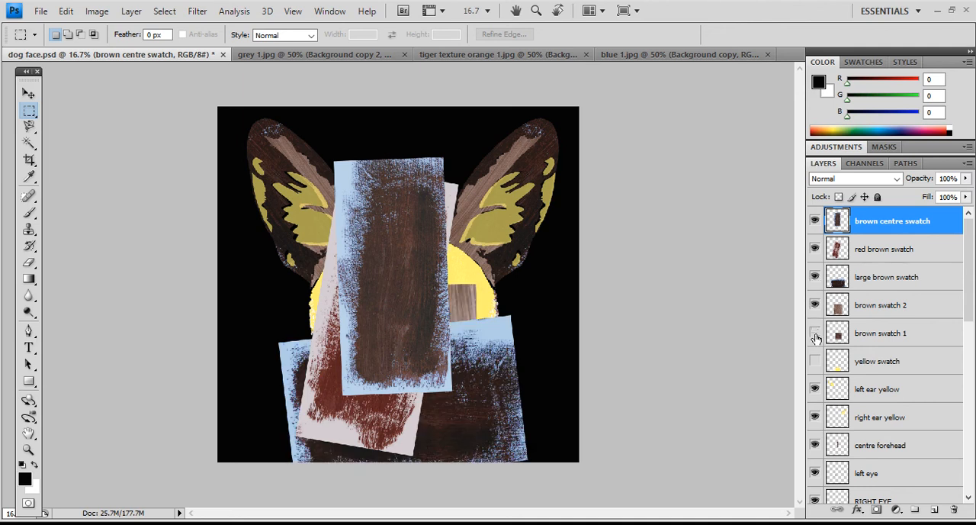
{"action": "left_click", "coordinate": [815, 333]}
- Hide the brown and red brown swatch layers again, from brown swatch 1 up to brown centre swatch
{"action": "left_click", "coordinate": [815, 333]}
{"action": "left_click", "coordinate": [816, 305]}
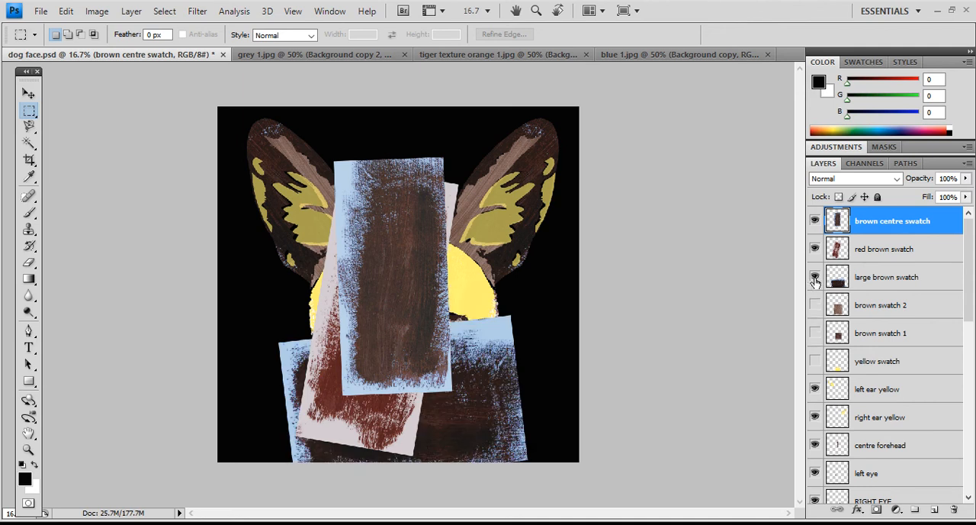
{"action": "left_click", "coordinate": [815, 277]}
{"action": "left_click", "coordinate": [815, 249]}
{"action": "left_click", "coordinate": [815, 220]}
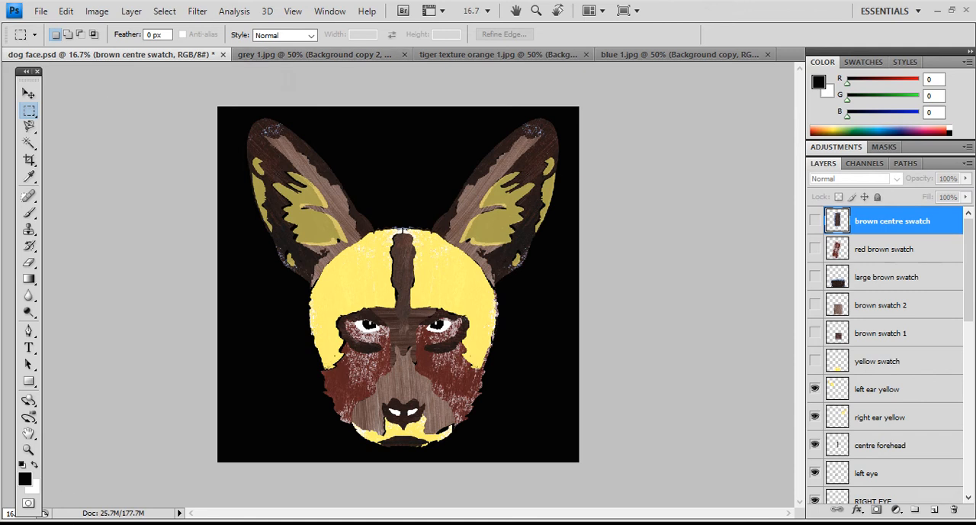
- Open the dog face JPG drawing from the Eric Carle animal textures folder with Adobe Photoshop CS4
{"action": "left_click", "coordinate": [131, 523]}
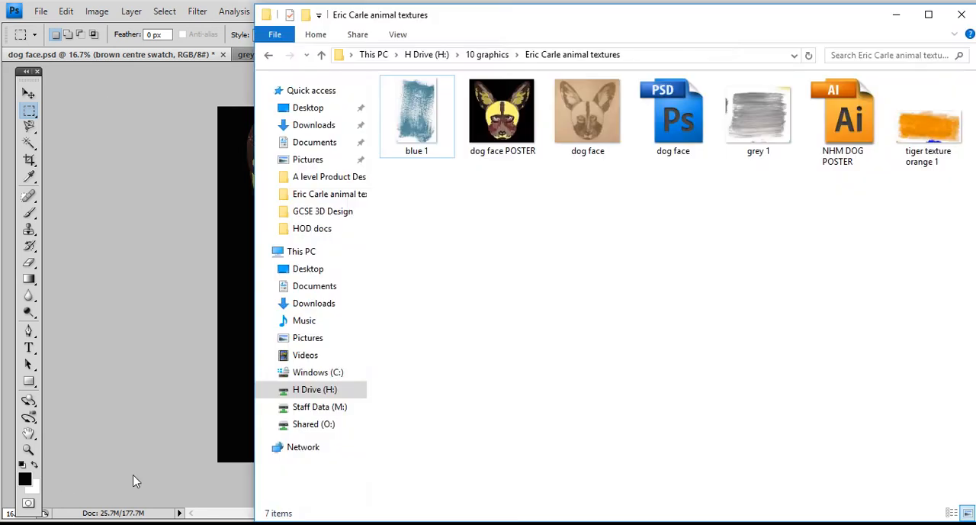
{"action": "left_click", "coordinate": [587, 124]}
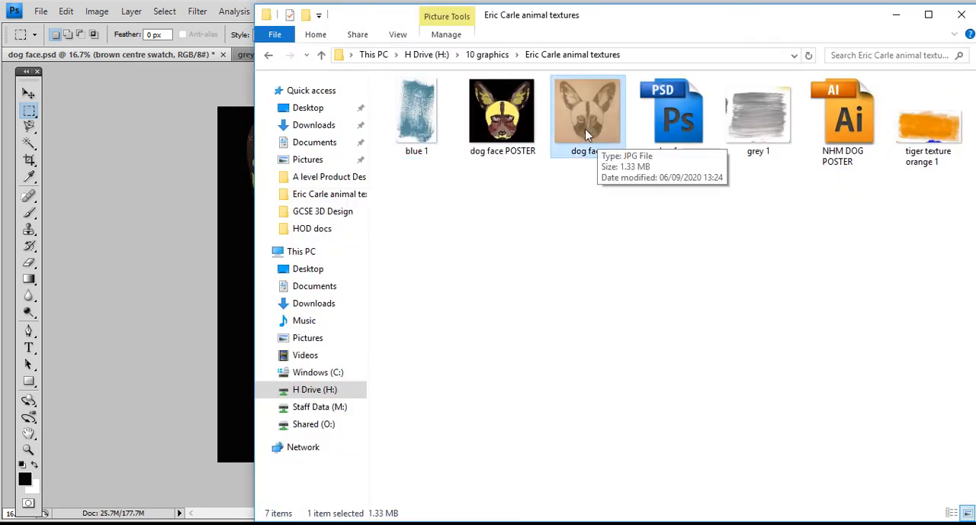
{"action": "right_click", "coordinate": [587, 120]}
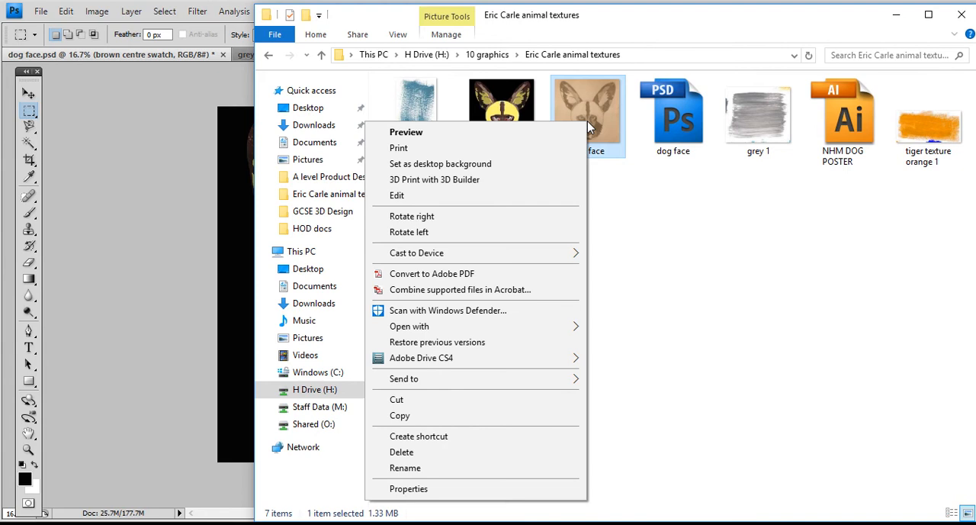
{"action": "mouse_move", "coordinate": [547, 328]}
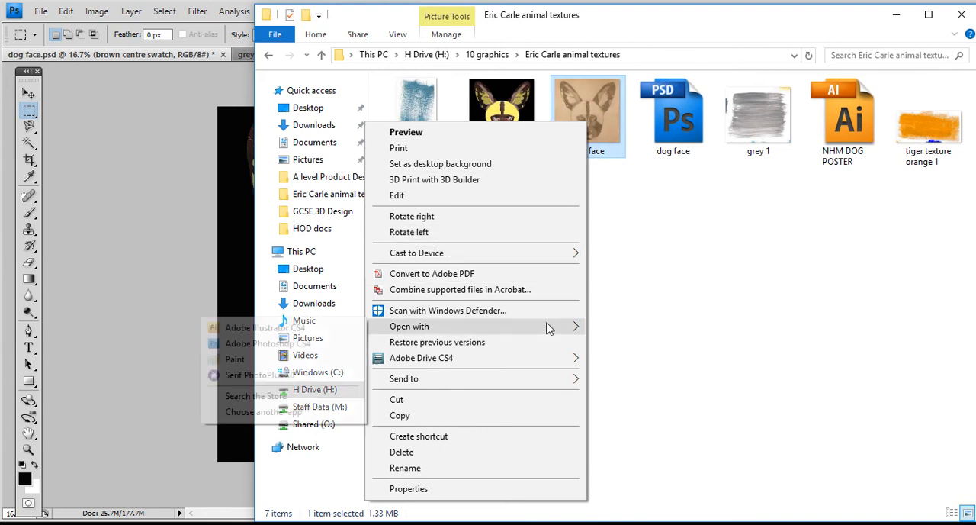
{"action": "left_click", "coordinate": [320, 343]}
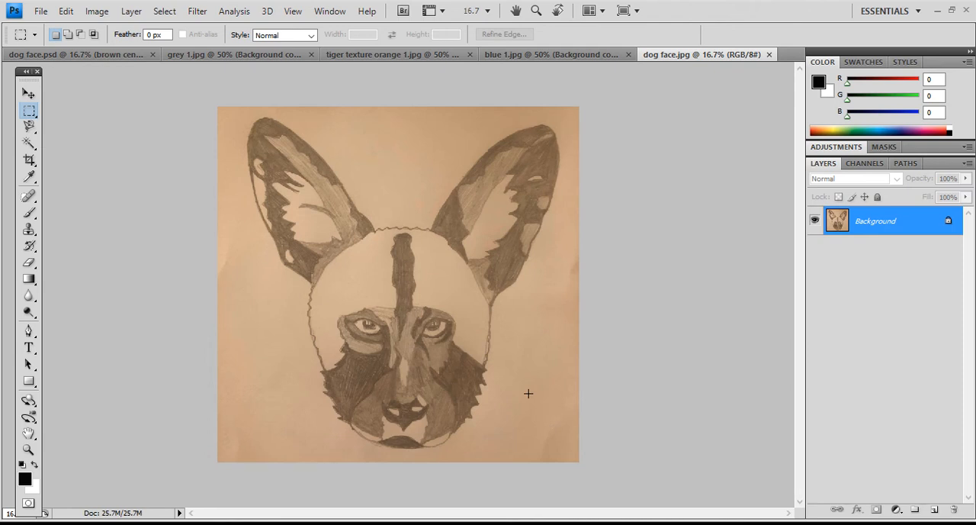
- Crop a narrow strip off both sides of the dog drawing, keeping its full height
{"action": "left_click", "coordinate": [30, 159]}
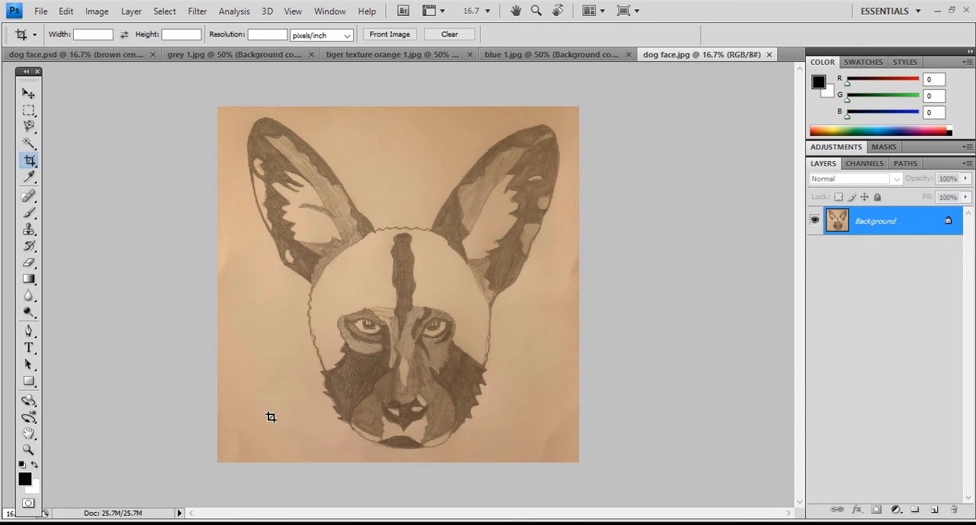
{"action": "mouse_move", "coordinate": [226, 107]}
{"action": "left_mouse_down"}
{"action": "mouse_move", "coordinate": [252, 157]}
{"action": "mouse_move", "coordinate": [472, 382]}
{"action": "mouse_move", "coordinate": [568, 460]}
{"action": "left_mouse_up"}
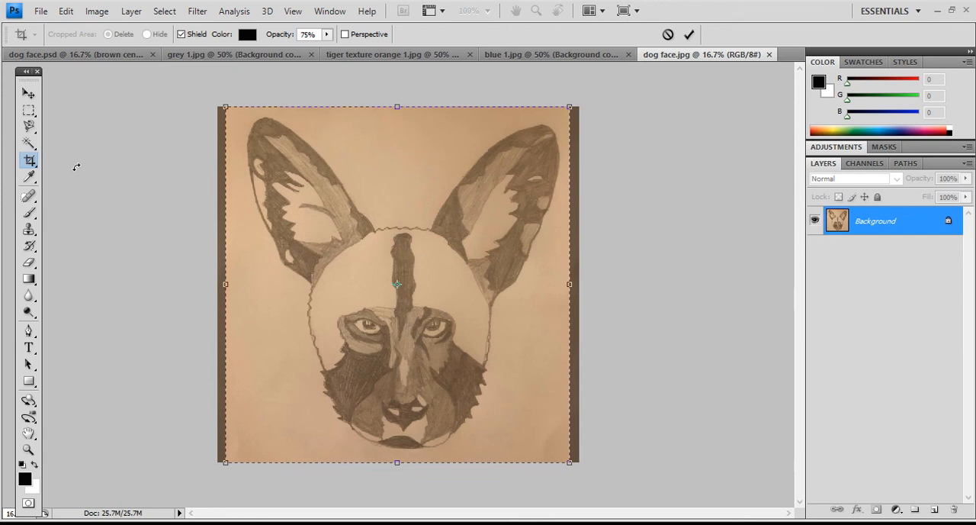
{"action": "double_click", "coordinate": [341, 164]}
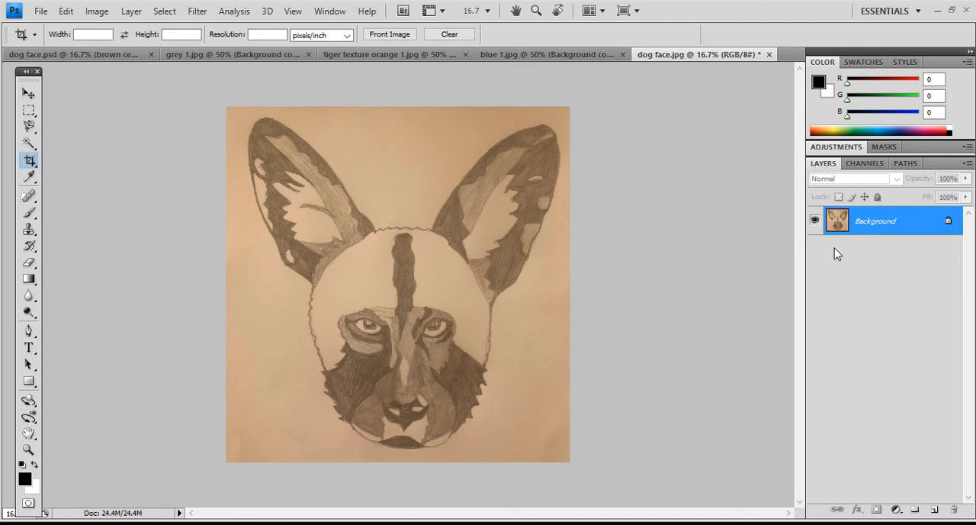
- Duplicate the Background layer within dog face.jpg under the name "original drawing"
{"action": "right_click", "coordinate": [865, 221]}
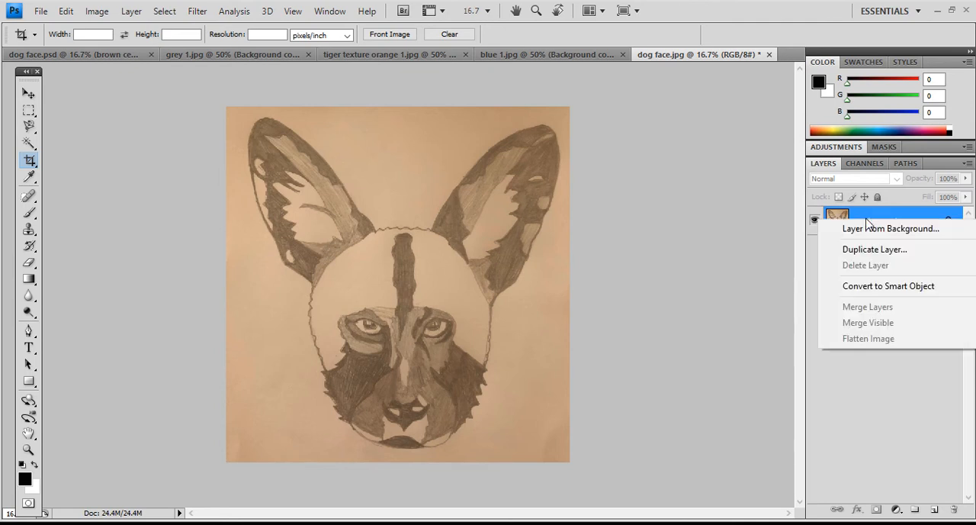
{"action": "left_click", "coordinate": [898, 253]}
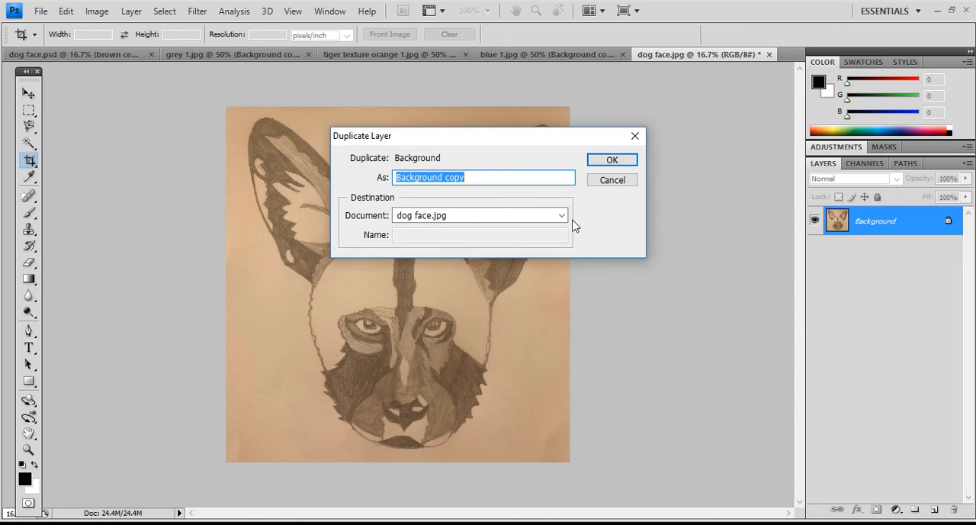
{"action": "type", "text": "ori"}
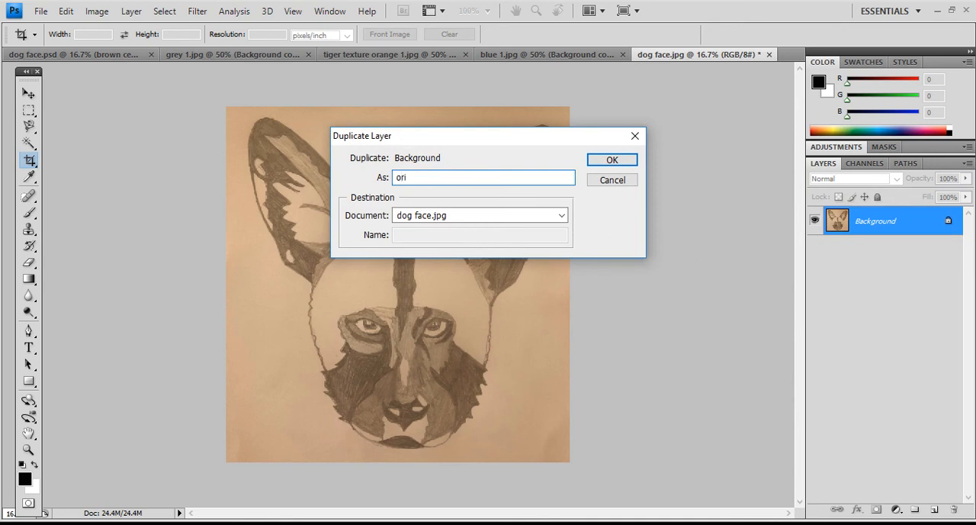
{"action": "type", "text": "ginal drawing"}
{"action": "left_click", "coordinate": [607, 161]}
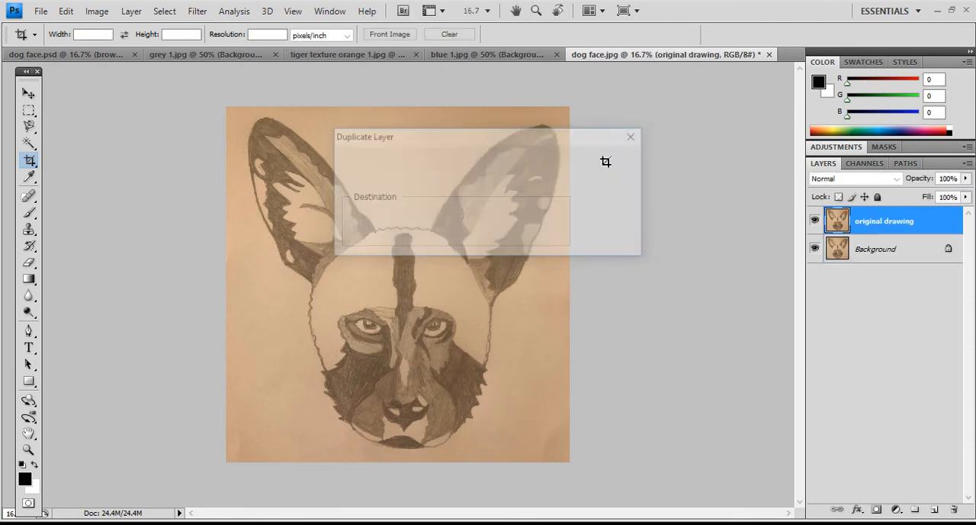
- Fill the entire Background layer with white at Normal mode and 100% opacity, and clear the selection
{"action": "left_click", "coordinate": [876, 260]}
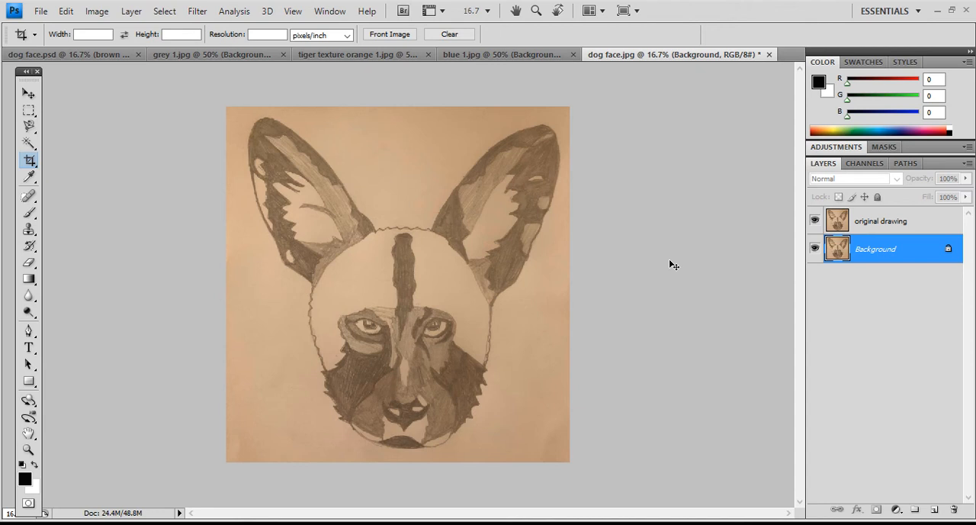
{"action": "key", "text": "ctrl+a"}
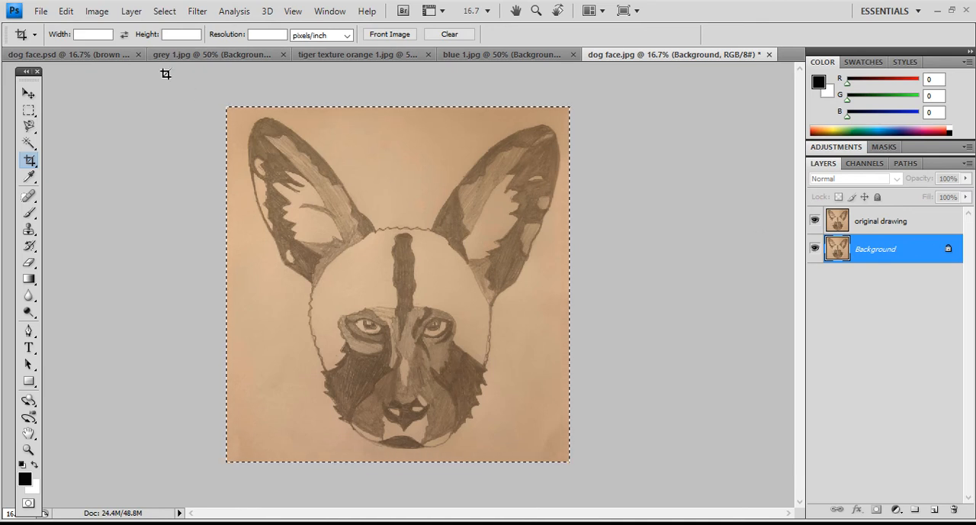
{"action": "left_click", "coordinate": [65, 10]}
{"action": "left_click", "coordinate": [78, 217]}
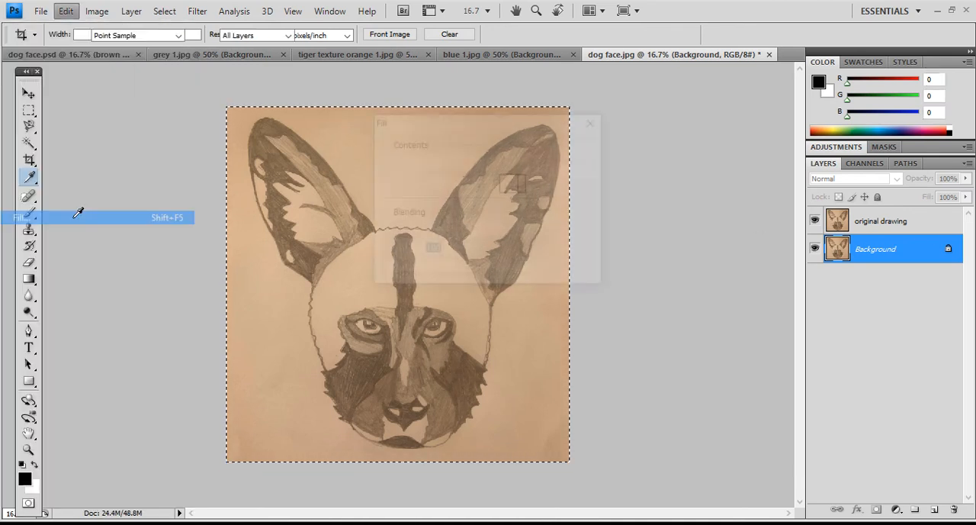
{"action": "left_click", "coordinate": [446, 163]}
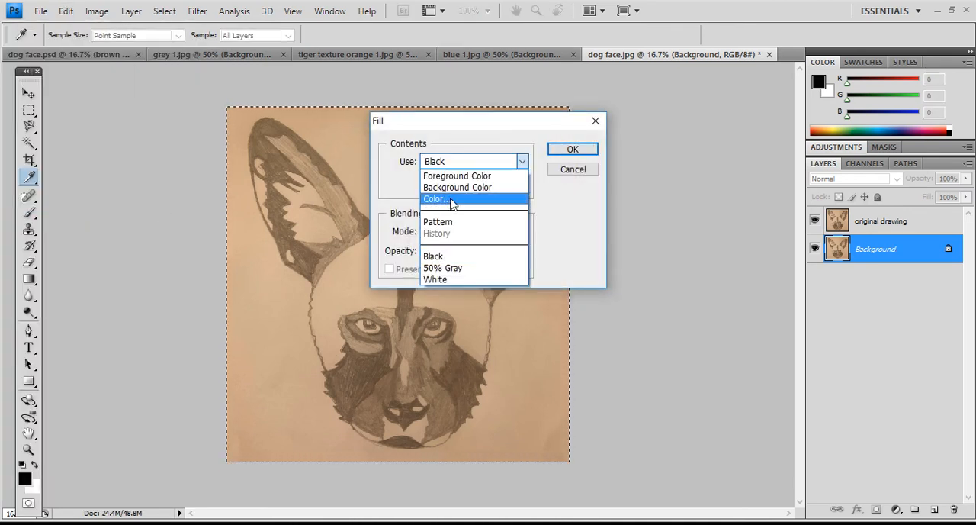
{"action": "left_click", "coordinate": [457, 279]}
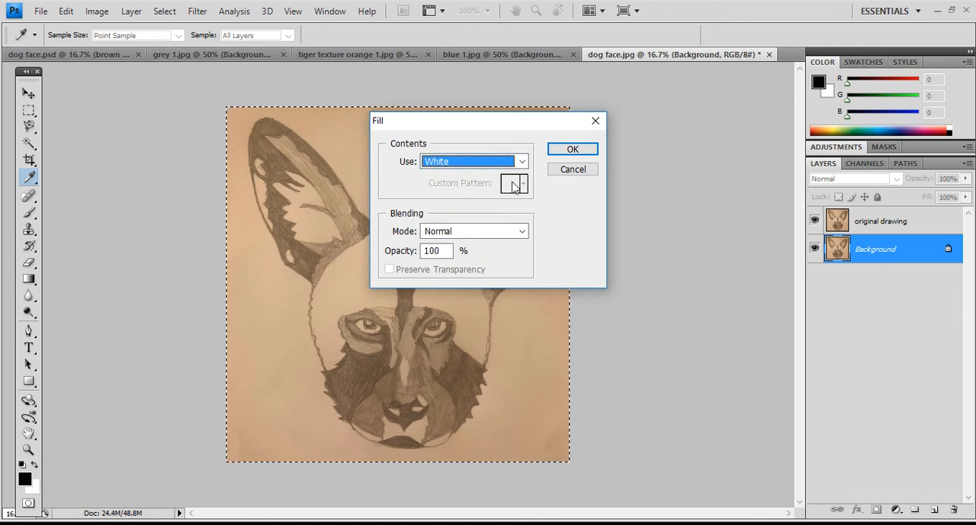
{"action": "left_click", "coordinate": [571, 150]}
{"action": "key", "text": "c"}
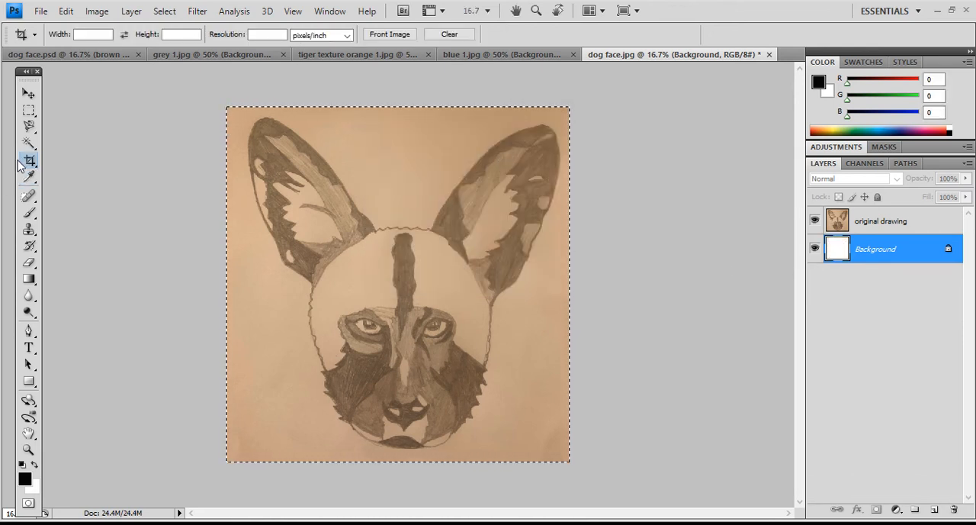
{"action": "left_click", "coordinate": [29, 113]}
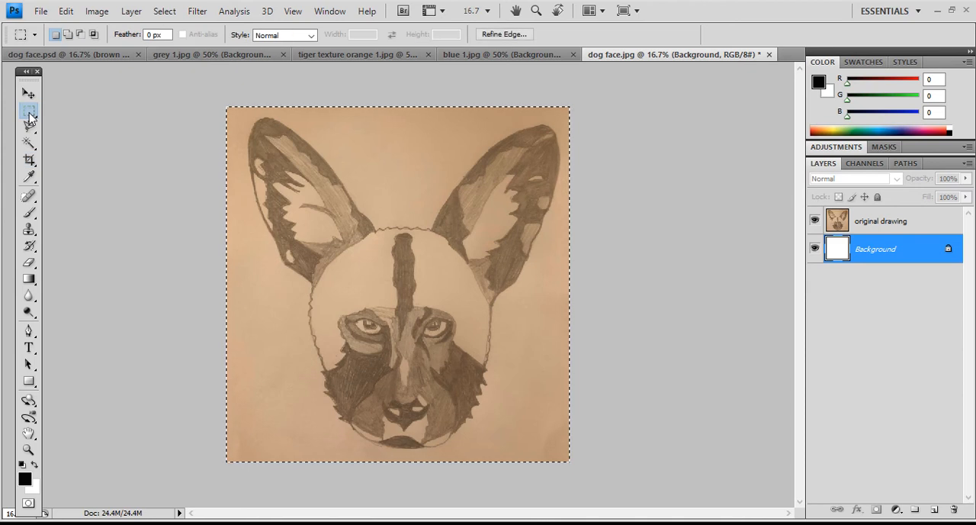
{"action": "left_click", "coordinate": [361, 134]}
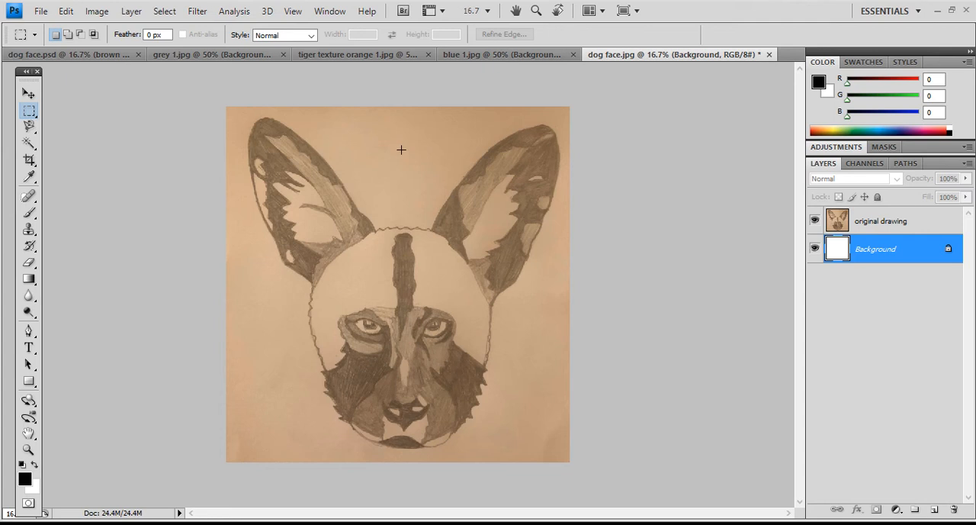
- Select the paper around the dog on the "original drawing" layer using the Magic Wand at tolerance 16
{"action": "left_click", "coordinate": [28, 147]}
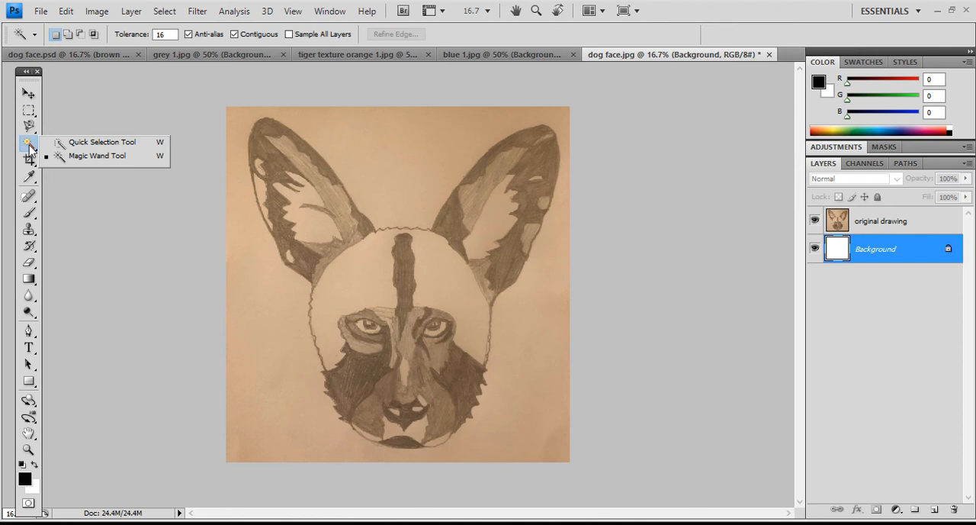
{"action": "left_click", "coordinate": [29, 148]}
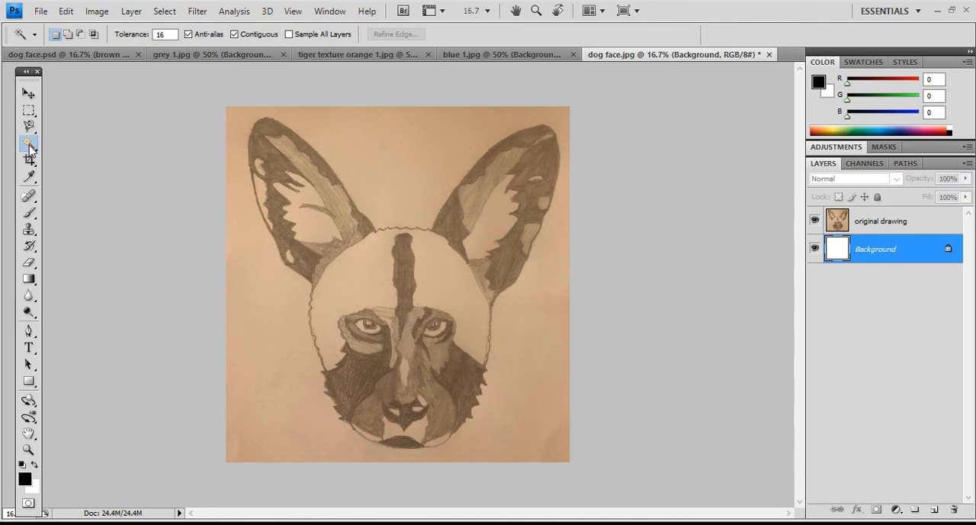
{"action": "left_click", "coordinate": [352, 137]}
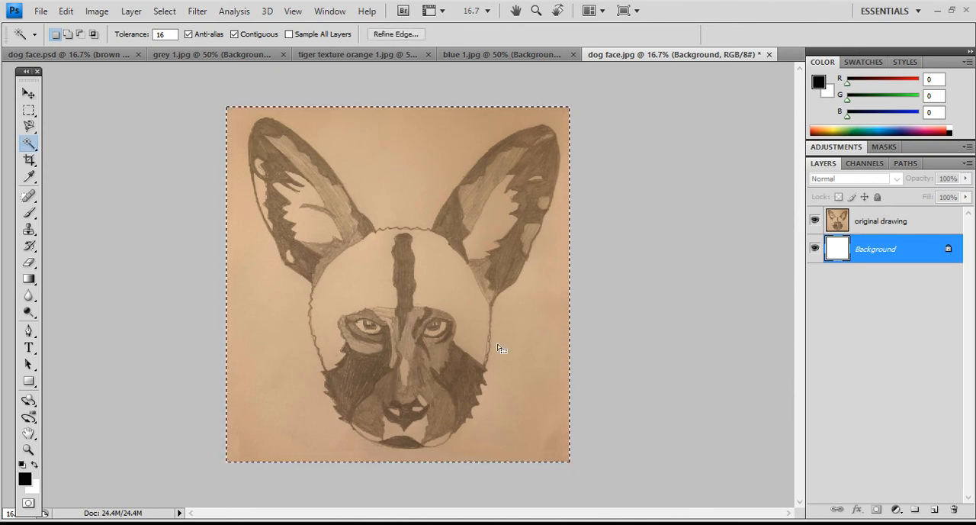
{"action": "left_click", "coordinate": [875, 224]}
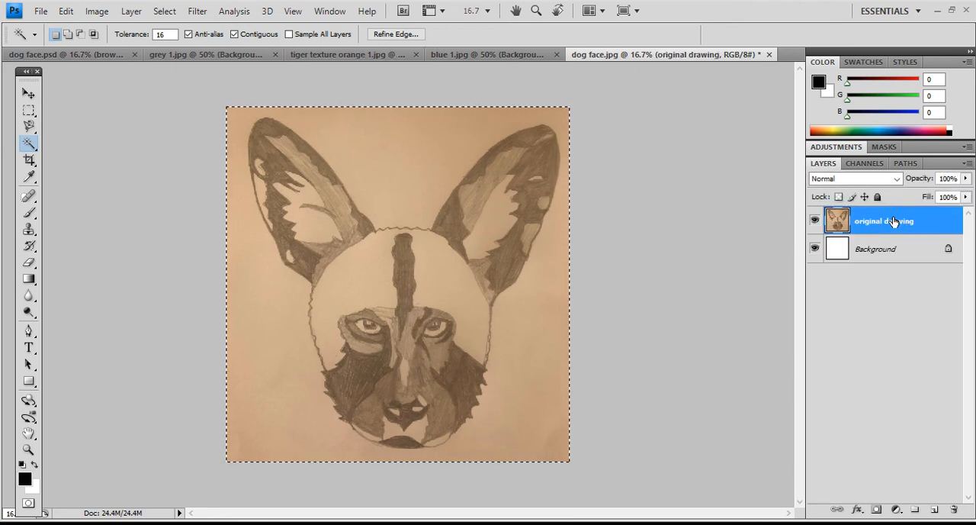
{"action": "left_click", "coordinate": [389, 144]}
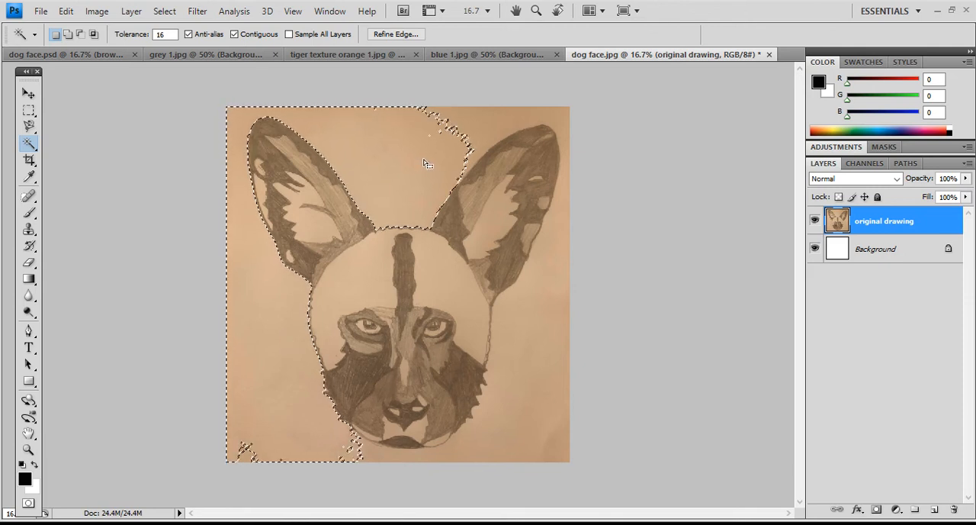
- Try selecting the paper between the ears with the Magic Wand tolerance set to 2
{"action": "left_click", "coordinate": [131, 34]}
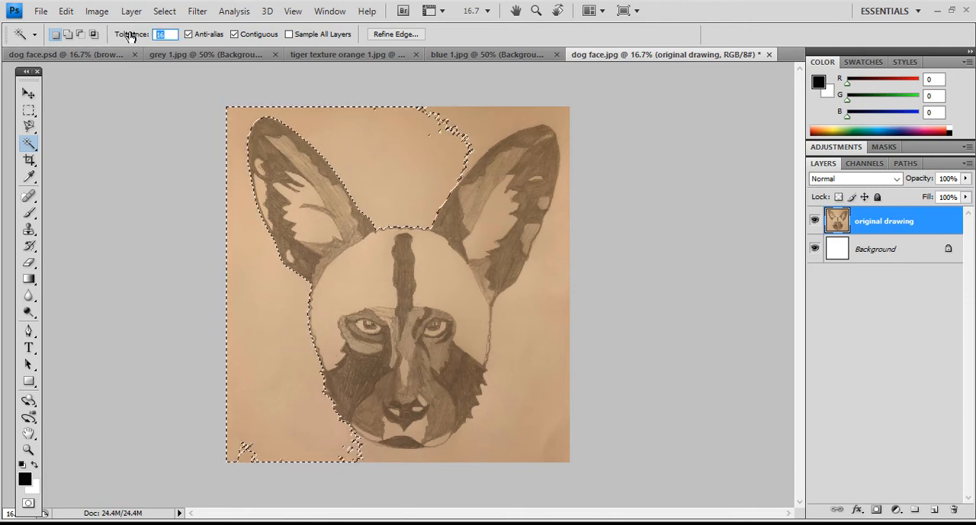
{"action": "type", "text": "2"}
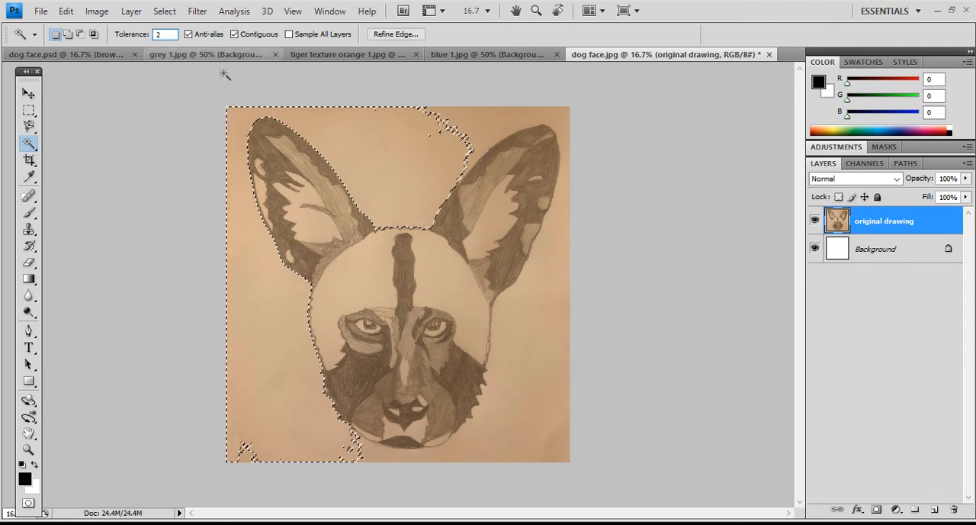
{"action": "left_click", "coordinate": [358, 134]}
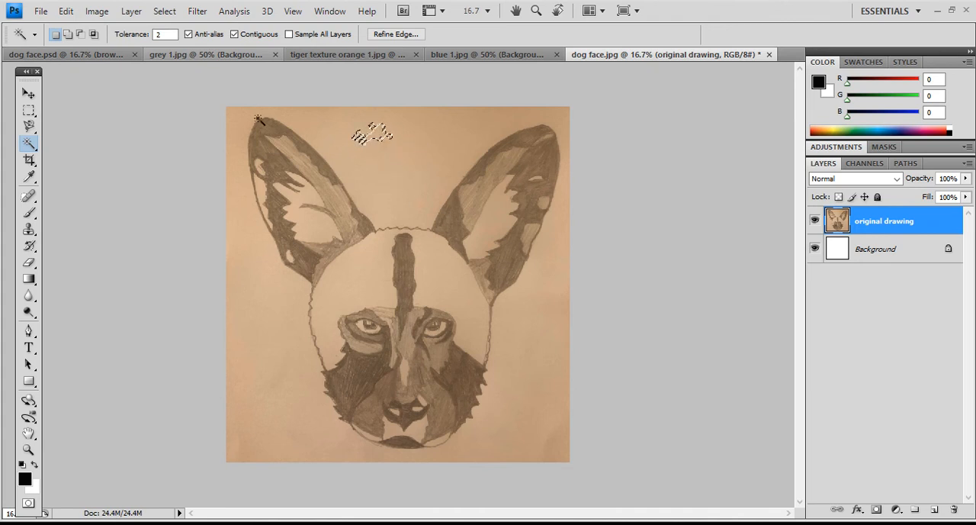
- Select all the paper around the dog's head with the Magic Wand at tolerance 20, delete it and clear the selection
{"action": "left_click", "coordinate": [163, 33]}
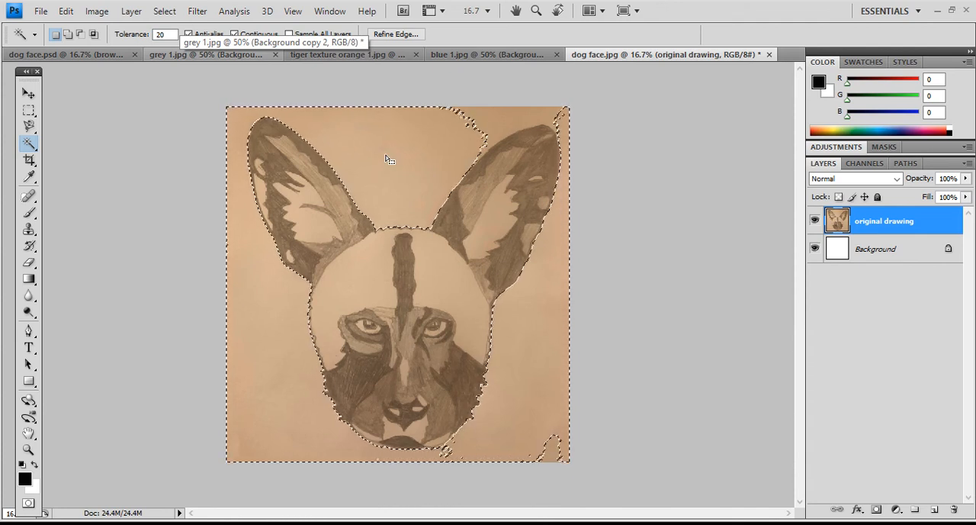
{"action": "key", "text": "shift"}
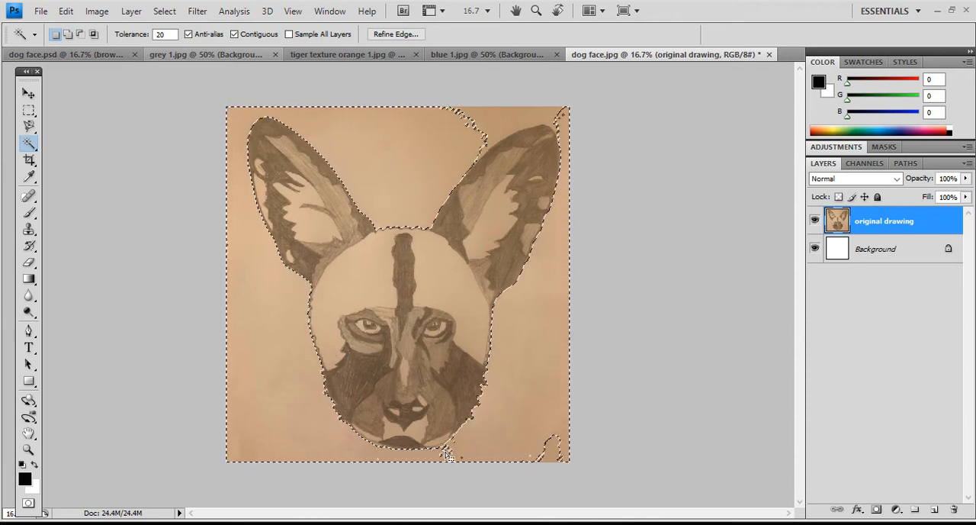
{"action": "left_click", "coordinate": [504, 122], "text": "shift"}
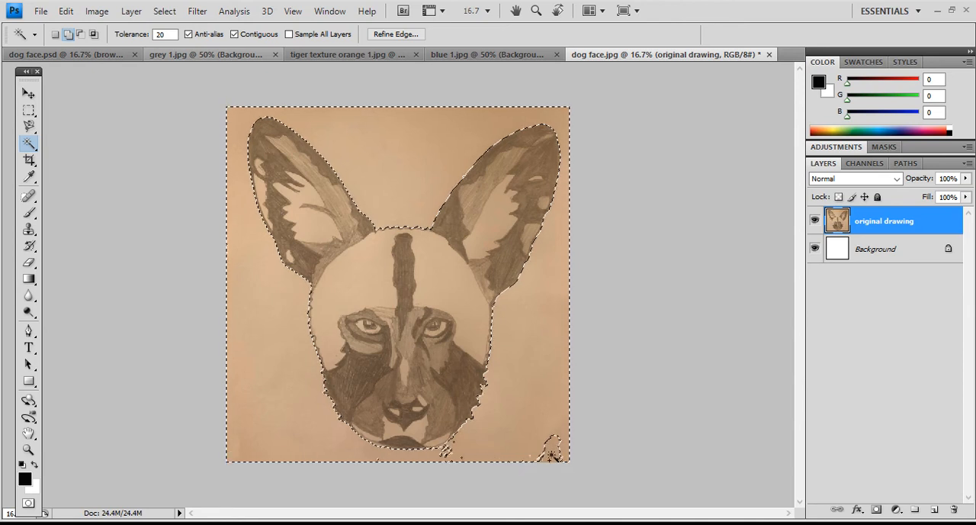
{"action": "left_click", "coordinate": [551, 455], "text": "shift"}
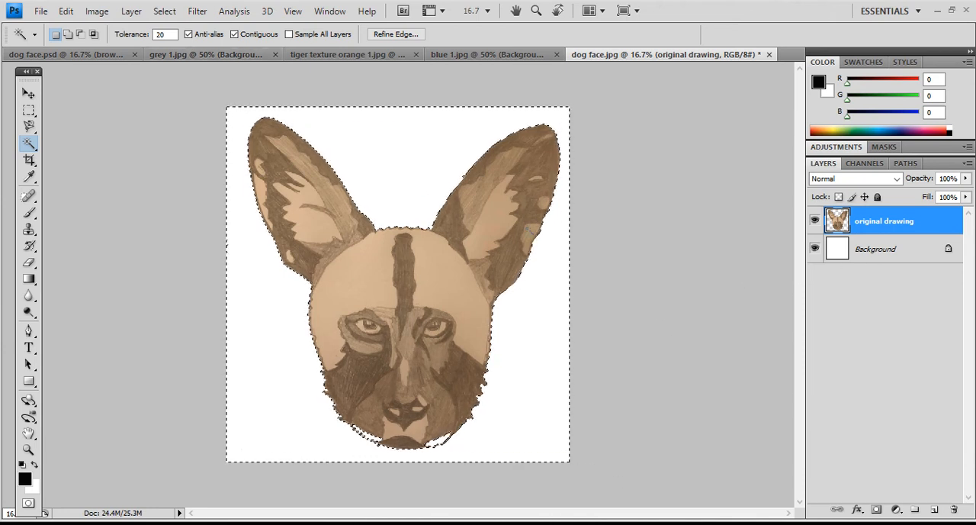
{"action": "left_click", "coordinate": [29, 111]}
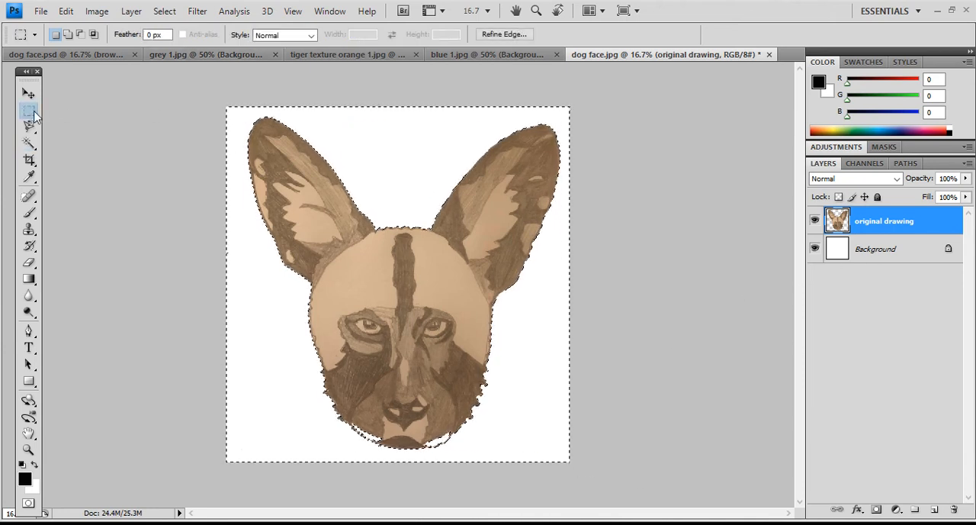
{"action": "left_click", "coordinate": [369, 137]}
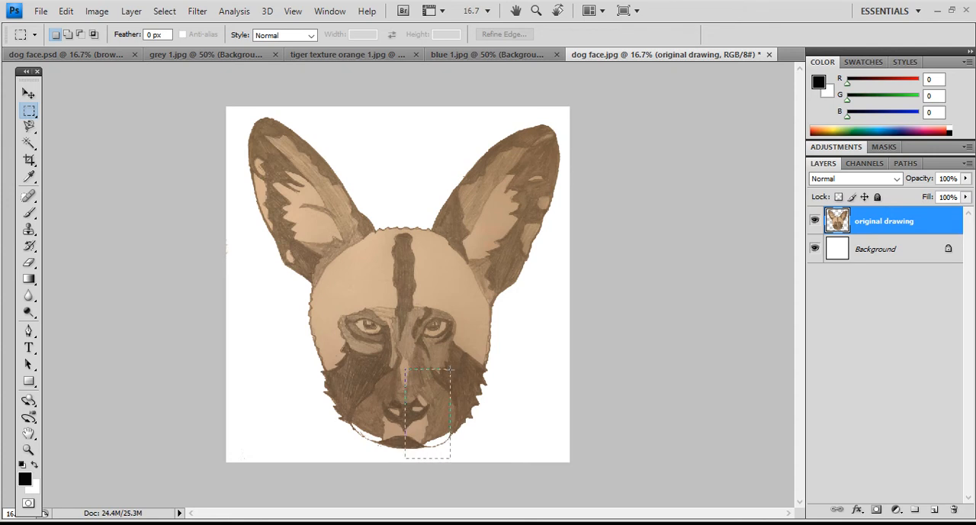
{"action": "left_click", "coordinate": [440, 391]}
{"action": "left_click_drag", "start_coordinate": [565, 111], "coordinate": [404, 462]}
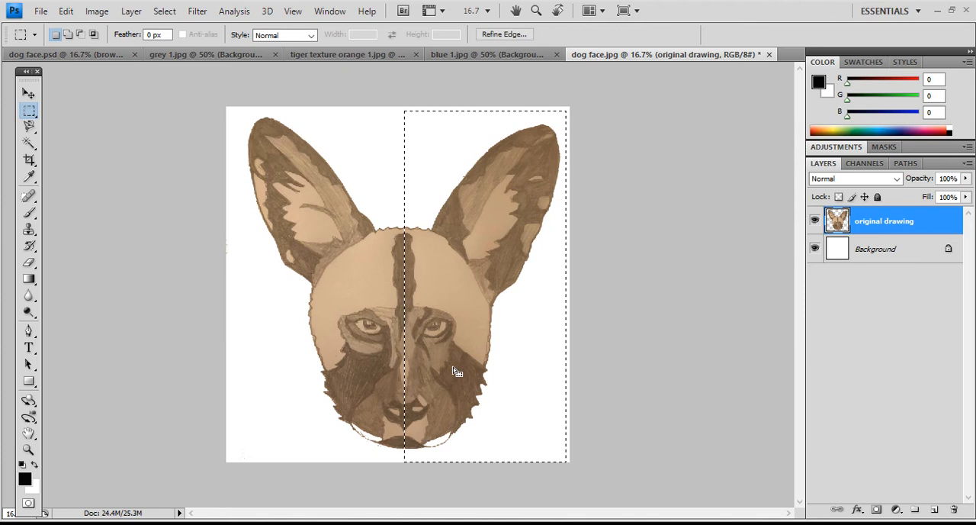
{"action": "left_click", "coordinate": [335, 140]}
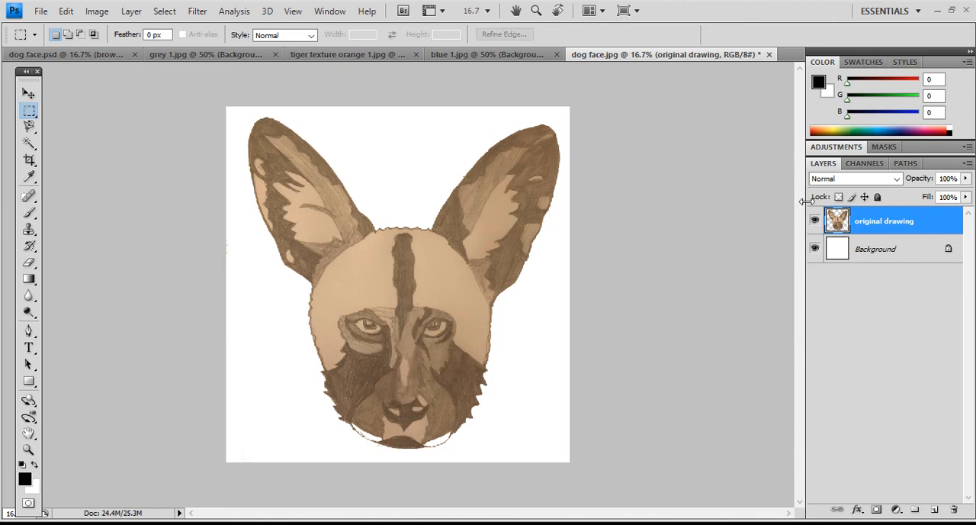
- Duplicate the "original drawing" layer within dog face.jpg under the name "mirrored drawing"
{"action": "right_click", "coordinate": [865, 217]}
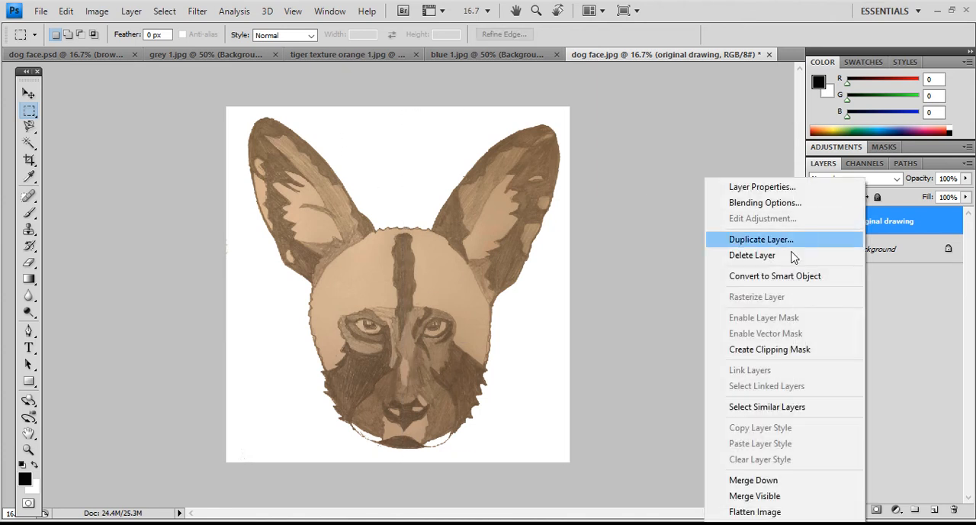
{"action": "left_click", "coordinate": [778, 241]}
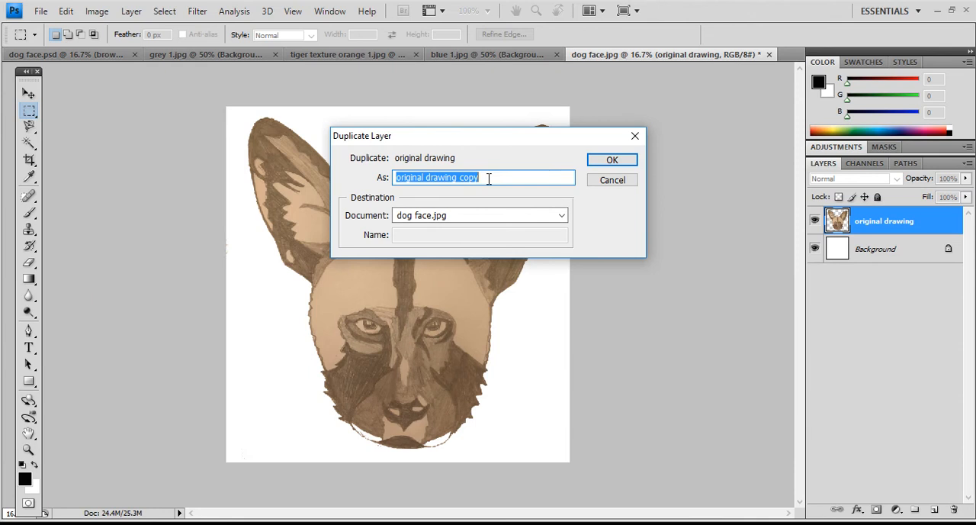
{"action": "type", "text": "mirrore"}
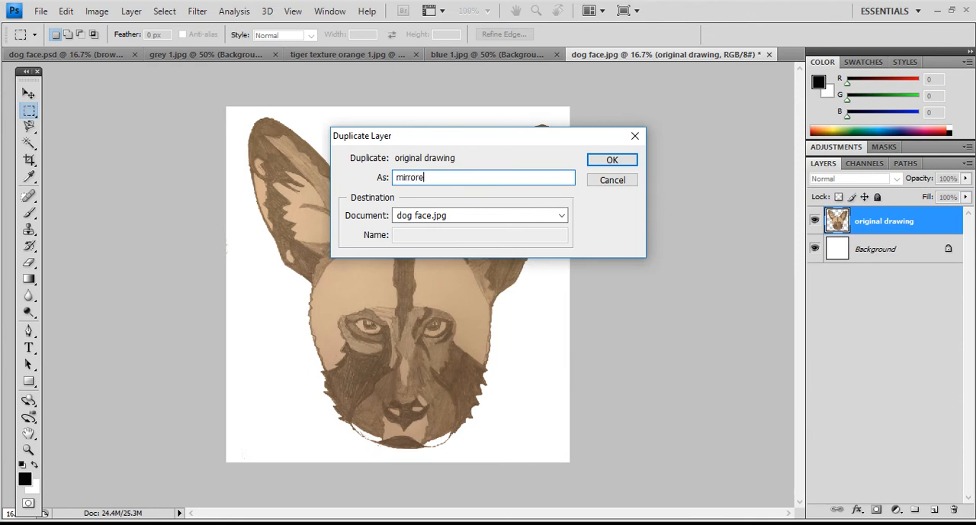
{"action": "type", "text": "d drawing"}
{"action": "left_click", "coordinate": [611, 159]}
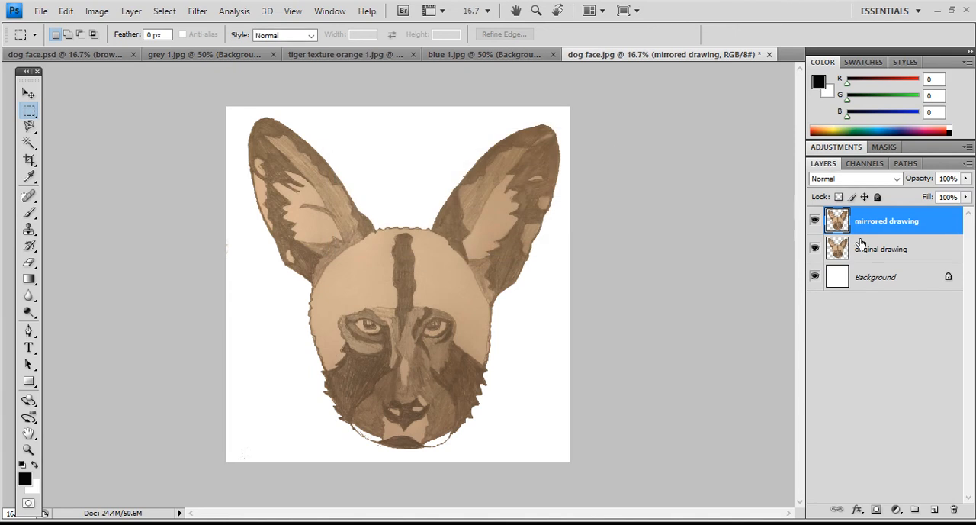
- Hide the "original drawing" layer and delete the right half of the face from the "mirrored drawing" layer, leaving nothing selected
{"action": "left_click", "coordinate": [814, 249]}
{"action": "mouse_move", "coordinate": [567, 111]}
{"action": "left_mouse_down"}
{"action": "mouse_move", "coordinate": [437, 371]}
{"action": "mouse_move", "coordinate": [403, 474]}
{"action": "left_mouse_up"}
{"action": "key", "text": "Delete"}
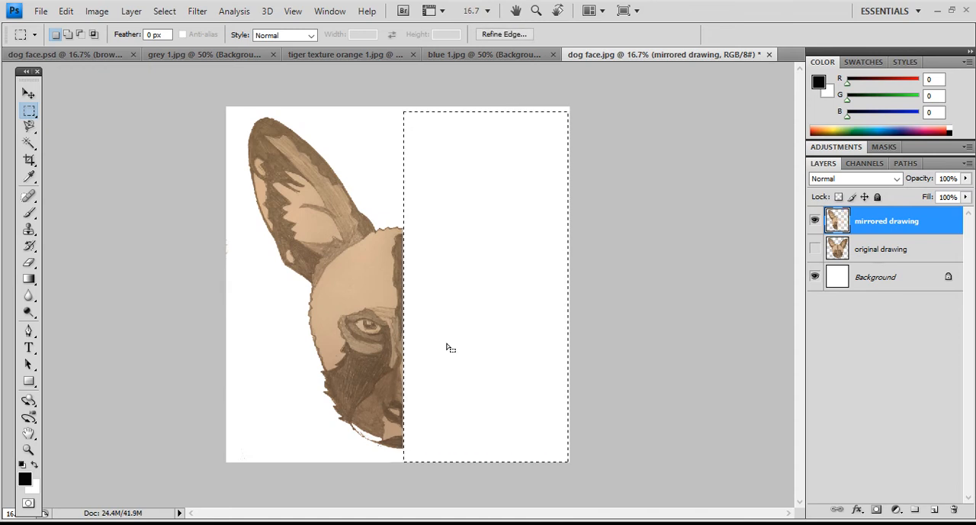
{"action": "key", "text": "ctrl+d"}
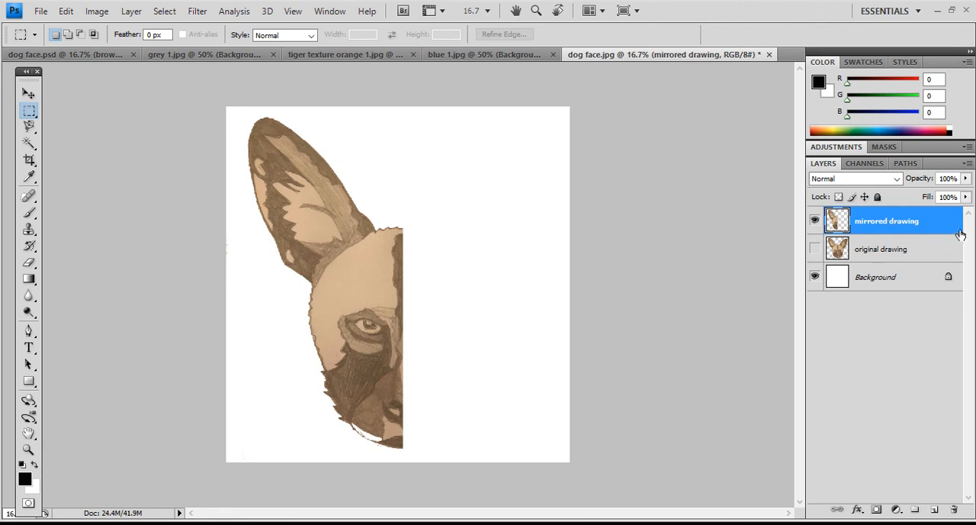
- Duplicate the "mirrored drawing" layer under the default name "mirrored drawing copy" and flip the copy horizontally
{"action": "right_click", "coordinate": [903, 219]}
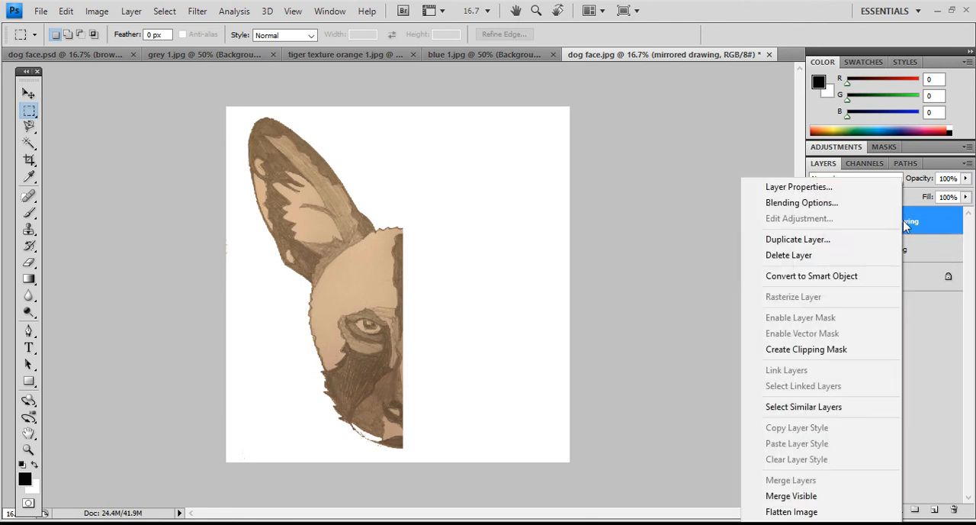
{"action": "left_click", "coordinate": [850, 240]}
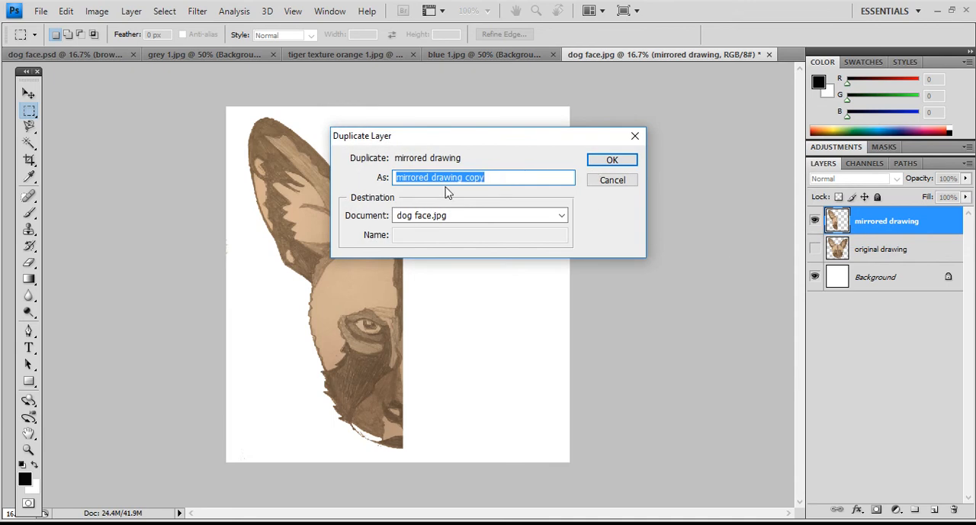
{"action": "left_click", "coordinate": [598, 157]}
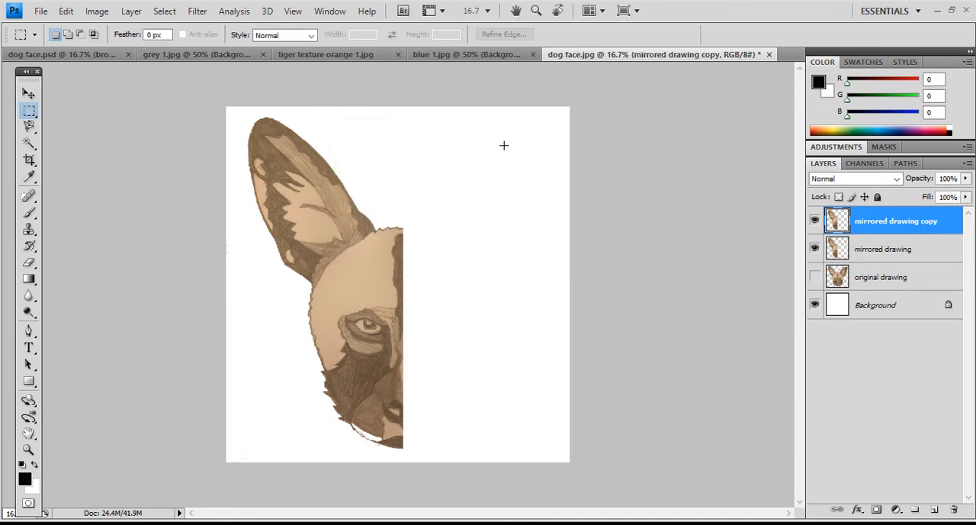
{"action": "left_click", "coordinate": [66, 11]}
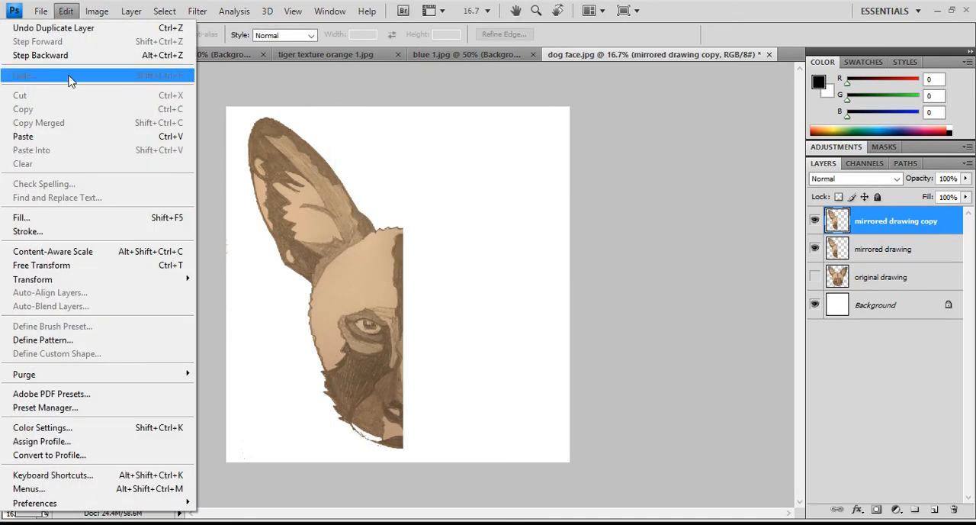
{"action": "mouse_move", "coordinate": [168, 280]}
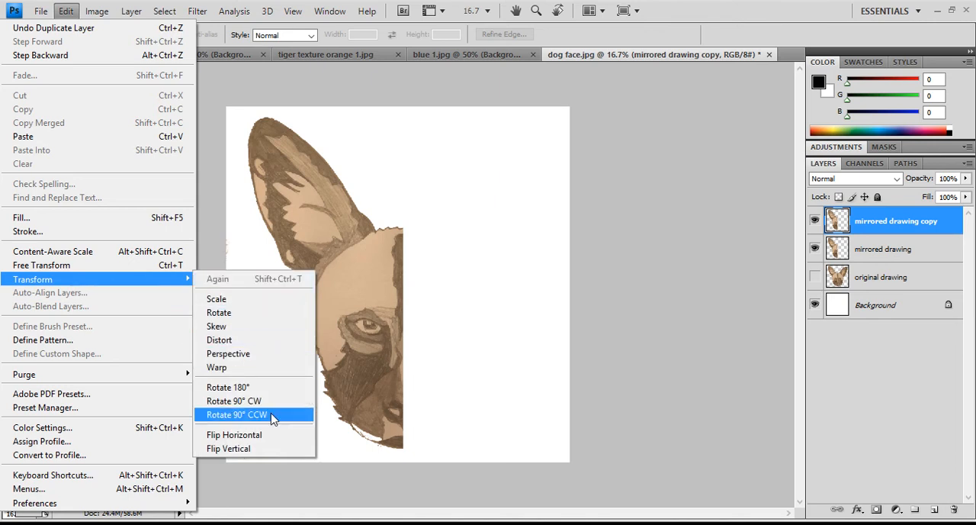
{"action": "left_click", "coordinate": [275, 441]}
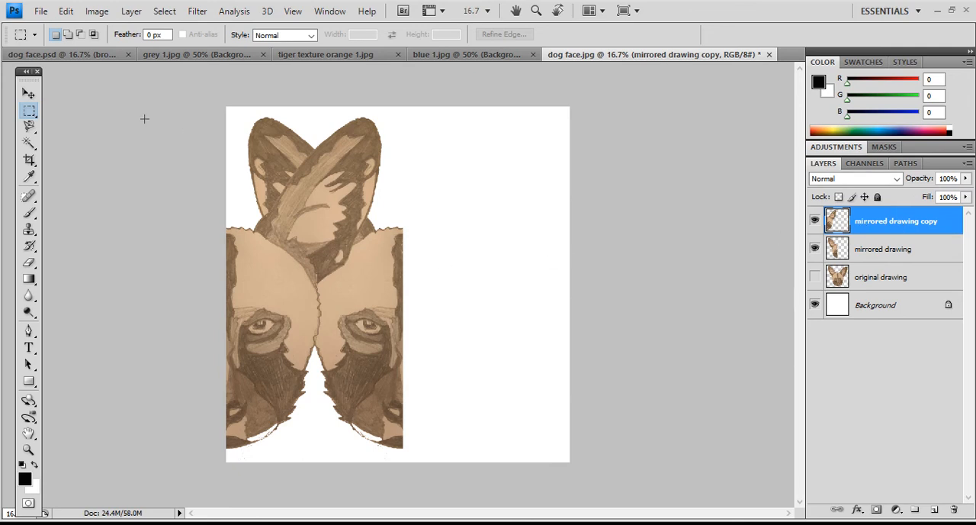
- Move the flipped half-face to the right side and nudge it until both halves meet along the centre line
{"action": "left_click", "coordinate": [29, 93]}
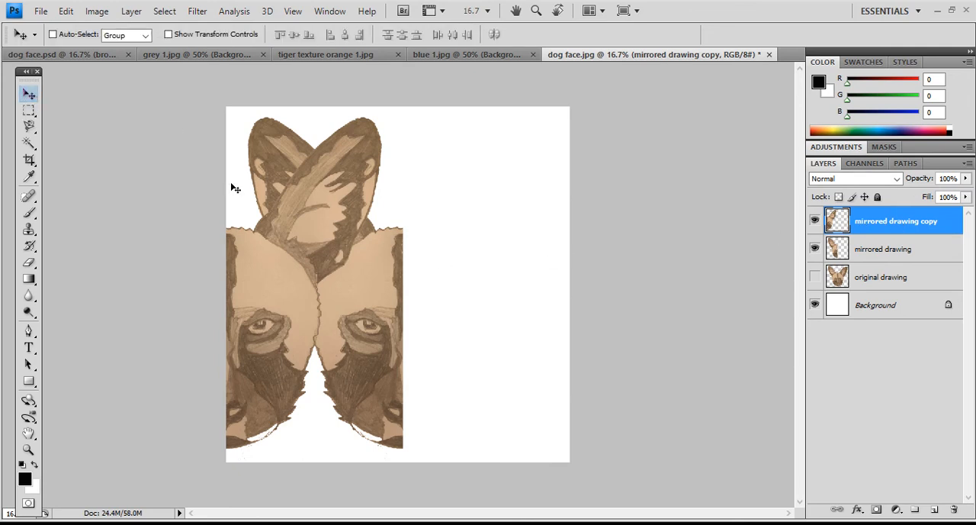
{"action": "mouse_move", "coordinate": [299, 255]}
{"action": "left_mouse_down"}
{"action": "mouse_move", "coordinate": [359, 210]}
{"action": "mouse_move", "coordinate": [357, 259]}
{"action": "mouse_move", "coordinate": [345, 193]}
{"action": "mouse_move", "coordinate": [389, 207]}
{"action": "mouse_move", "coordinate": [452, 184]}
{"action": "mouse_move", "coordinate": [418, 216]}
{"action": "mouse_move", "coordinate": [399, 192]}
{"action": "mouse_move", "coordinate": [345, 217]}
{"action": "mouse_move", "coordinate": [321, 259]}
{"action": "mouse_move", "coordinate": [298, 258]}
{"action": "mouse_move", "coordinate": [477, 256]}
{"action": "left_mouse_up"}
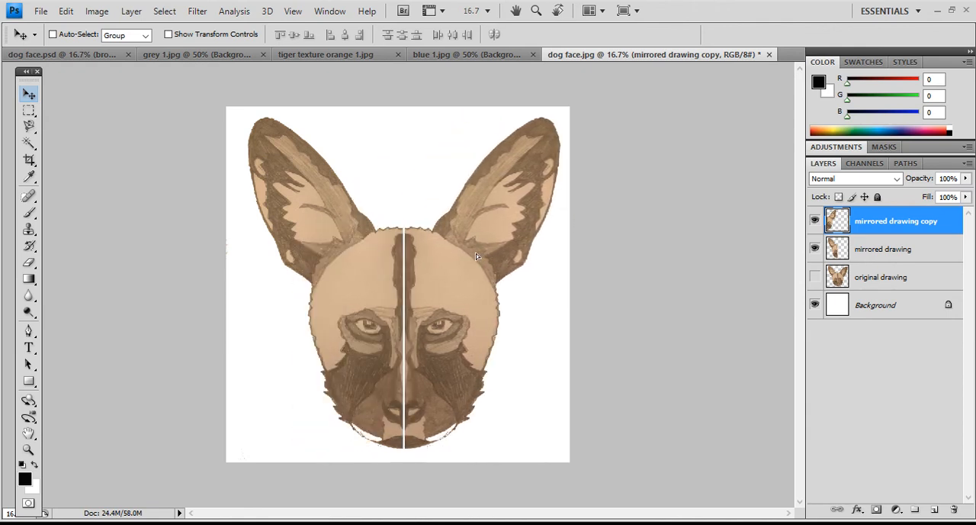
{"action": "key", "text": "shift+Left"}
{"action": "key", "text": "shift+Left"}
{"action": "key", "text": "shift+Left"}
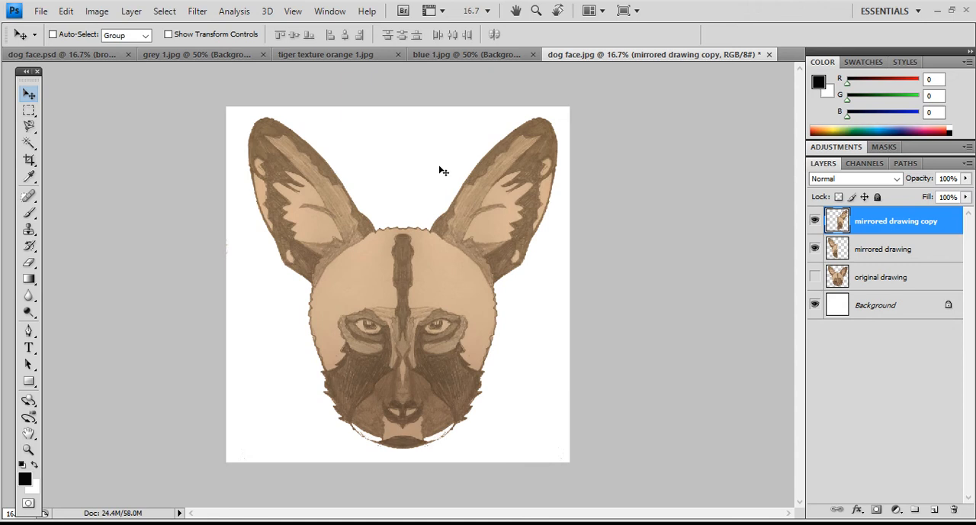
- Merge the "mirrored drawing copy" and "mirrored drawing" layers into a single layer, leaving "original drawing" separate
{"action": "left_click", "coordinate": [876, 251]}
{"action": "left_click", "coordinate": [874, 233]}
{"action": "left_click", "coordinate": [874, 248], "text": "shift"}
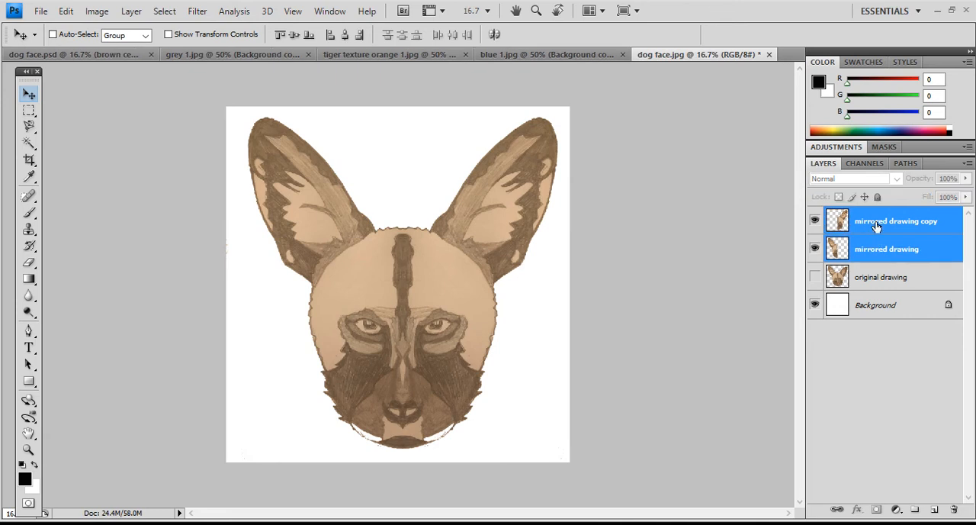
{"action": "left_click", "coordinate": [881, 277], "text": "shift"}
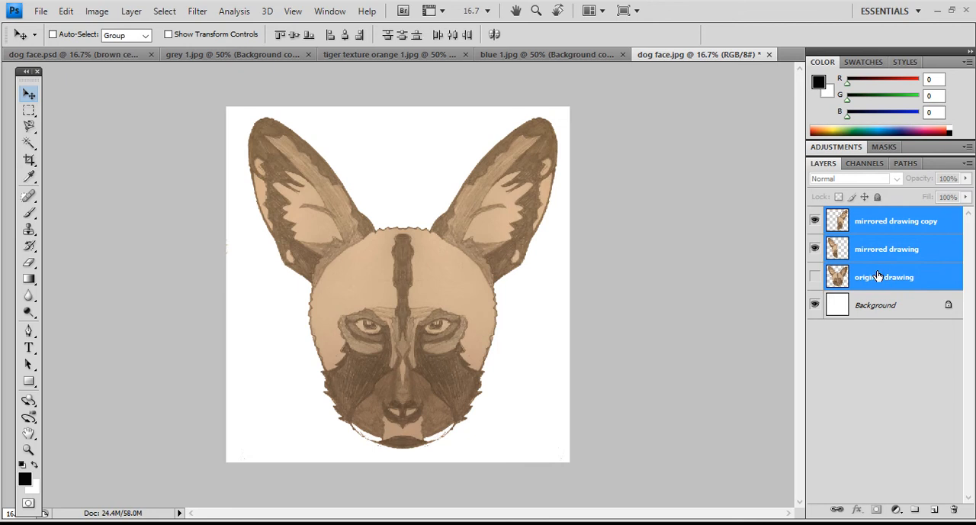
{"action": "left_click", "coordinate": [878, 278]}
{"action": "left_click", "coordinate": [875, 222]}
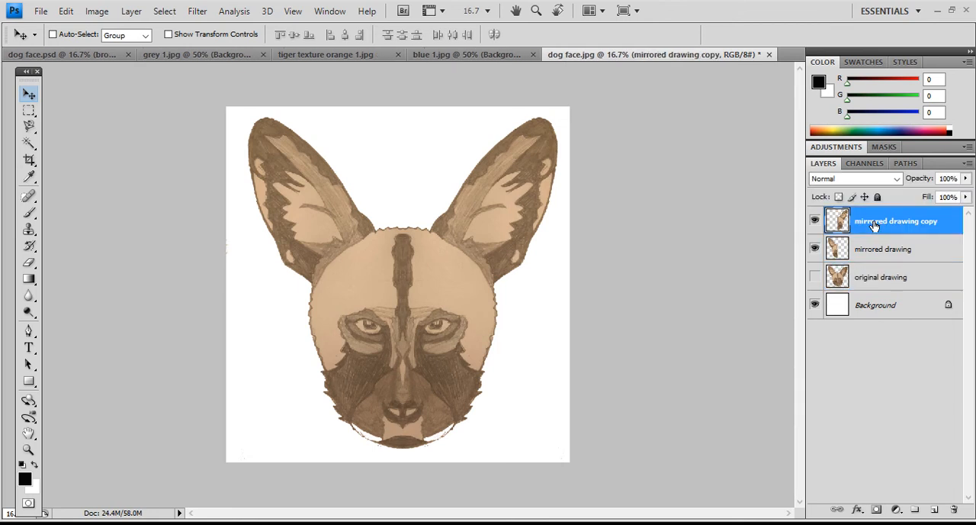
{"action": "left_click", "coordinate": [879, 249], "text": "shift"}
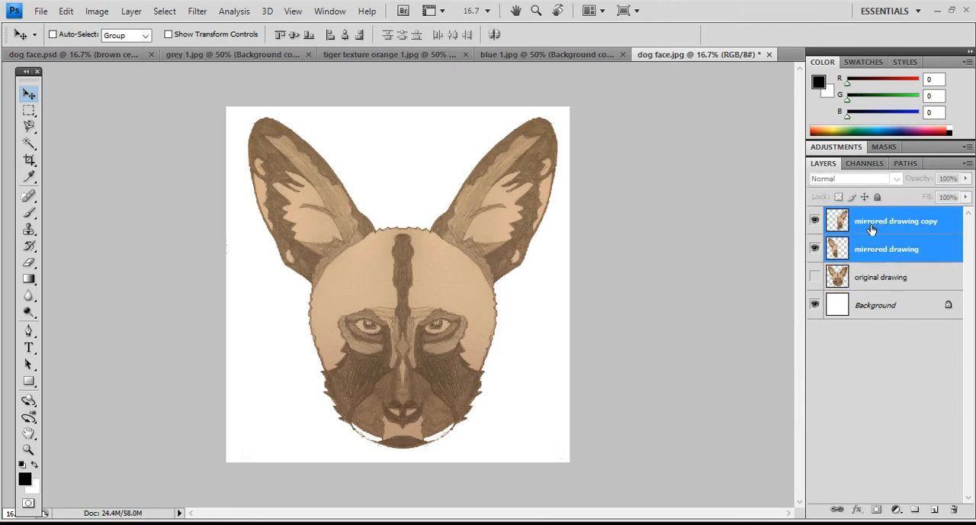
{"action": "right_click", "coordinate": [878, 249]}
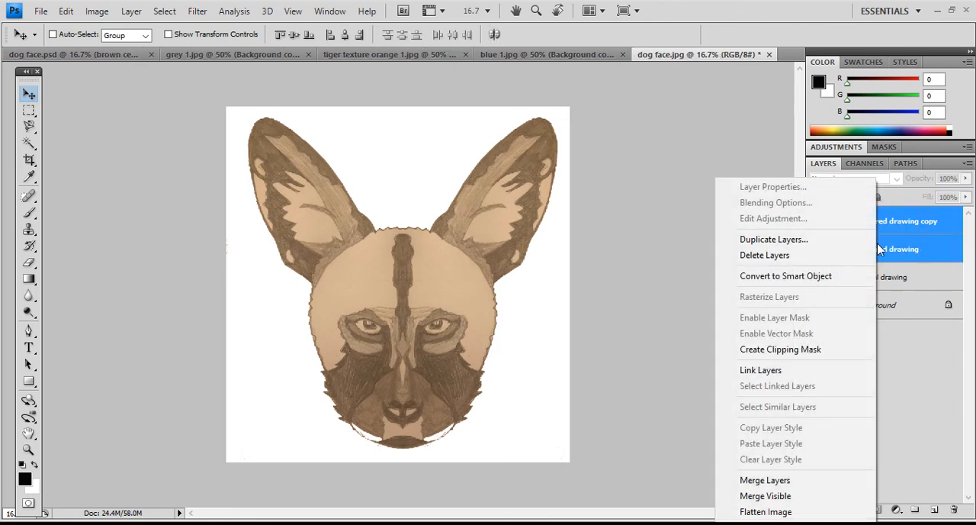
{"action": "left_click", "coordinate": [811, 480]}
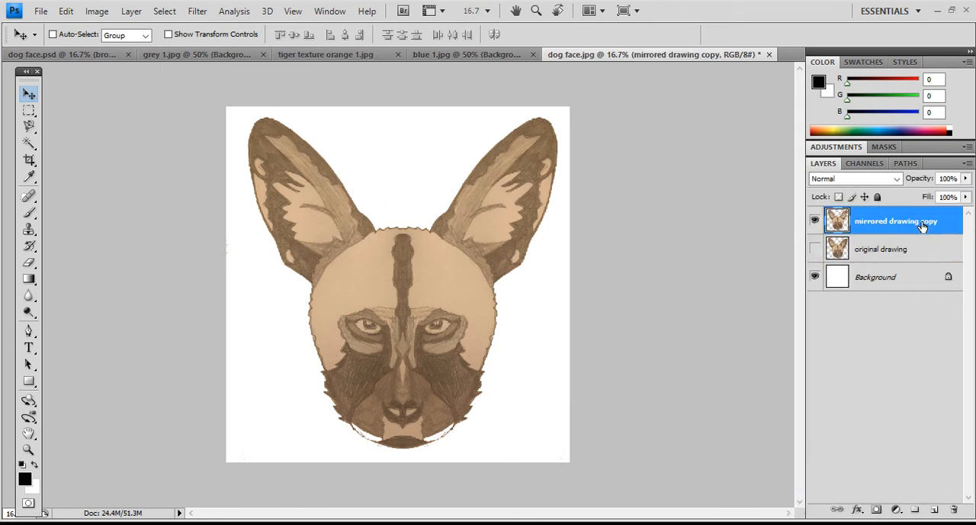
- Rename the merged face layer to "mirrored drawing" and make it the active layer
{"action": "double_click", "coordinate": [881, 221]}
{"action": "key", "text": "Right"}
{"action": "key", "text": "BackSpace"}
{"action": "key", "text": "BackSpace"}
{"action": "left_click", "coordinate": [910, 296]}
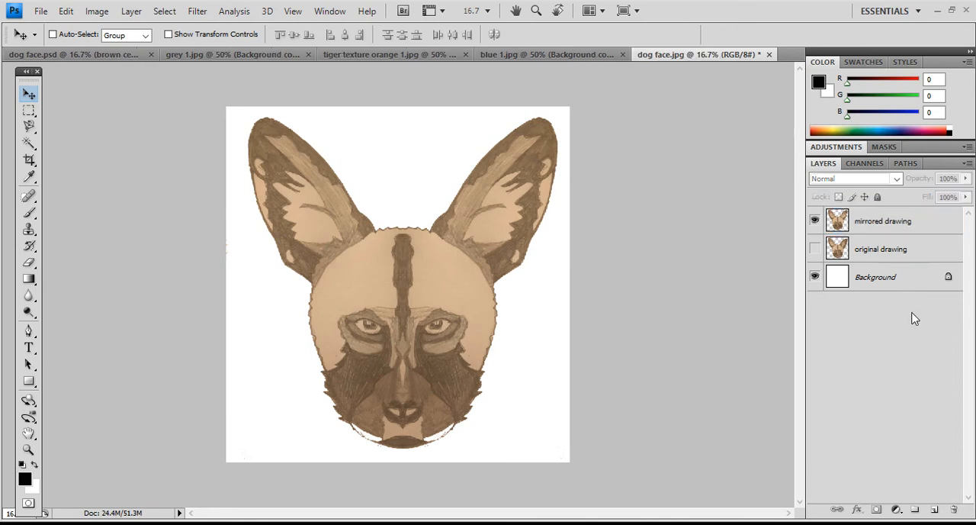
{"action": "left_click", "coordinate": [878, 224]}
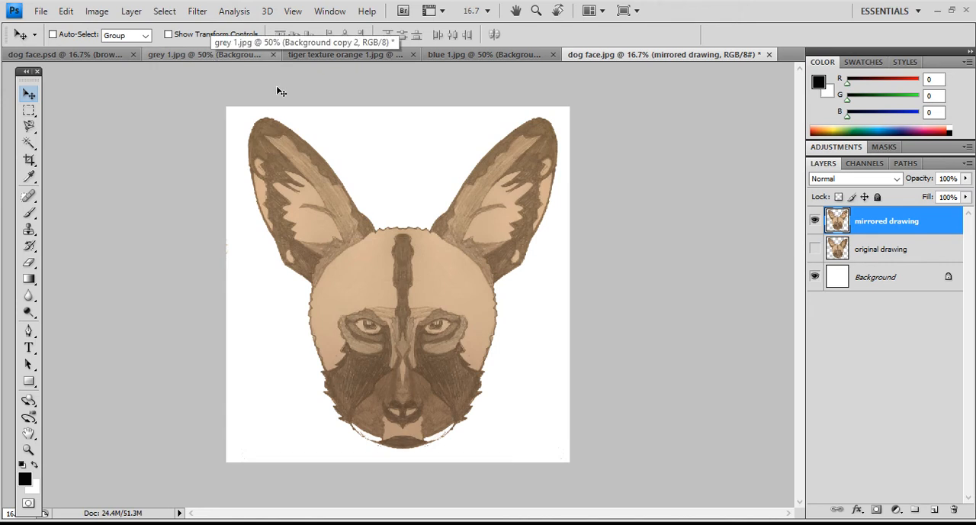
- Look through the open paint-texture documents grey 1.jpg, tiger texture orange 1.jpg and blue 1.jpg
{"action": "left_click", "coordinate": [235, 61]}
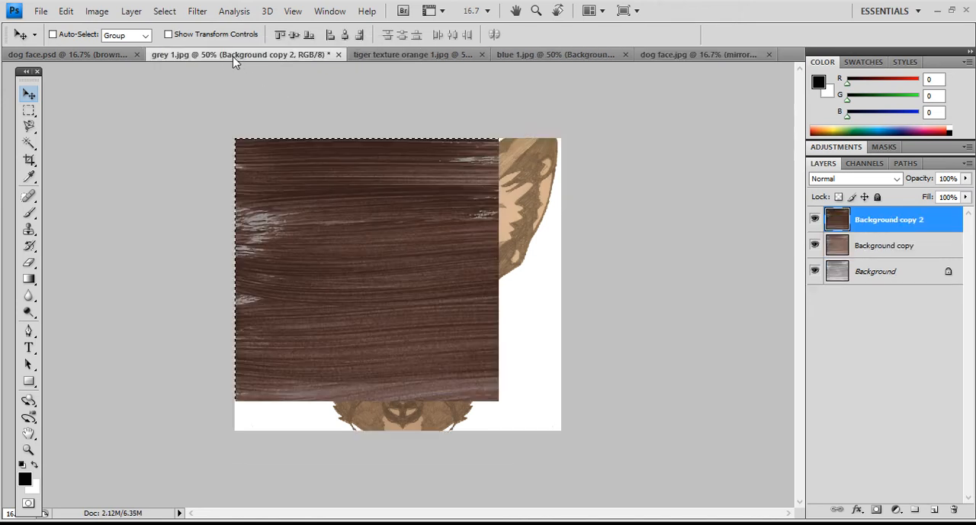
{"action": "left_click", "coordinate": [437, 60]}
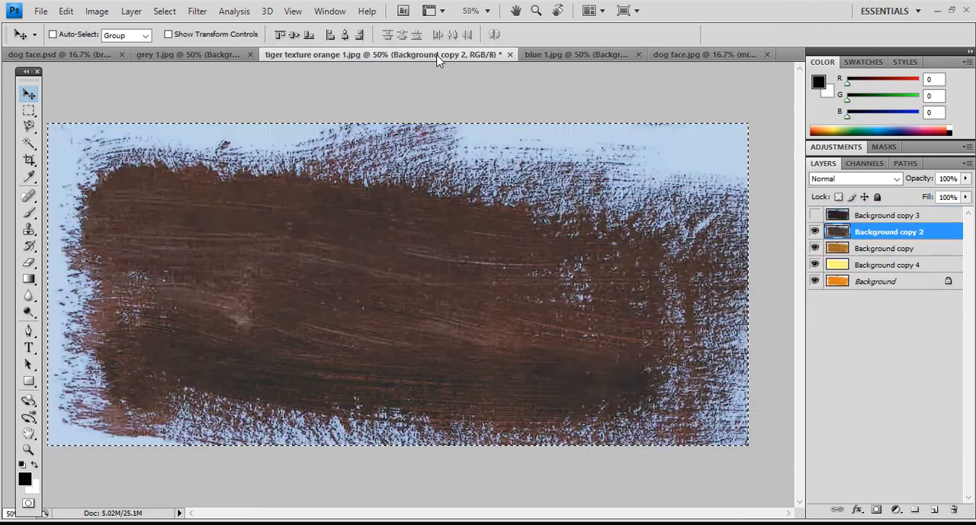
{"action": "left_click", "coordinate": [544, 59]}
{"action": "left_click", "coordinate": [224, 57]}
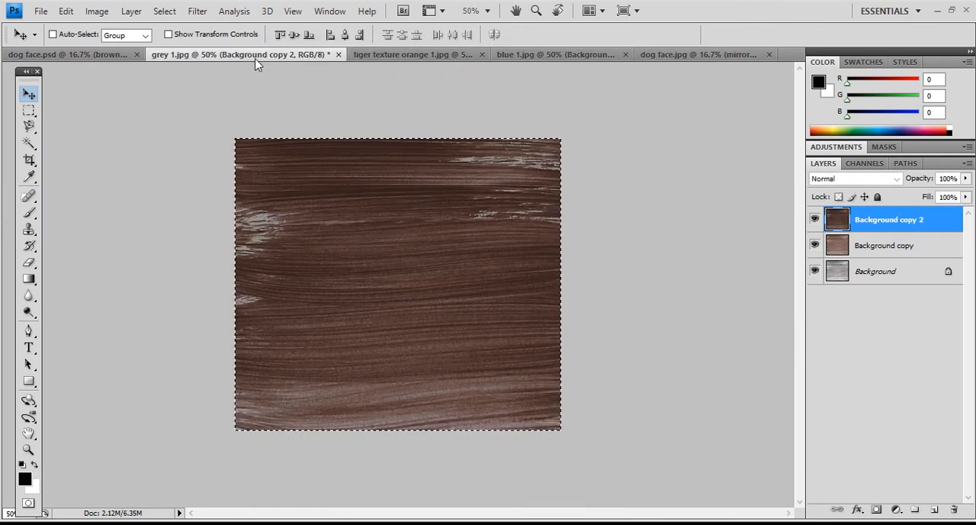
- Switch to tiger texture orange 1.jpg, clear its selection and hide every visible layer above the orange Background
{"action": "left_click", "coordinate": [368, 59]}
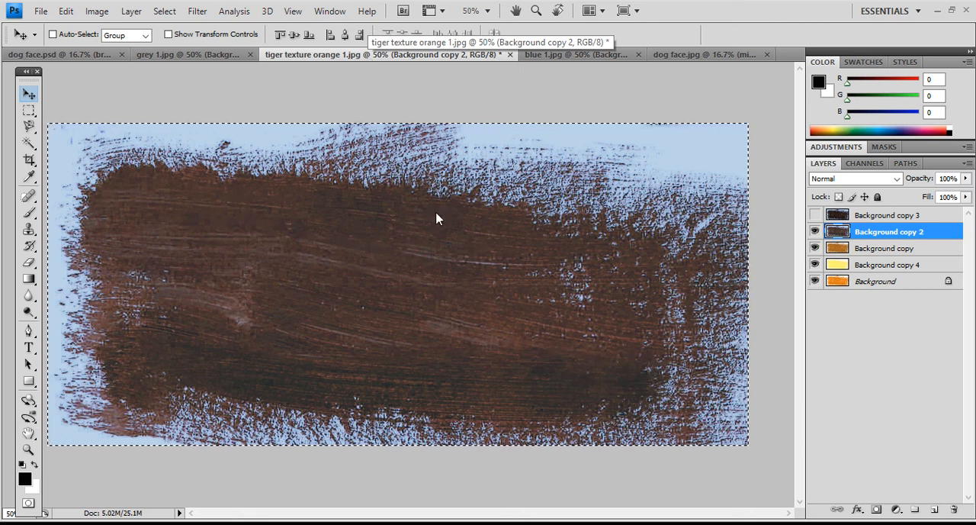
{"action": "left_click", "coordinate": [29, 110]}
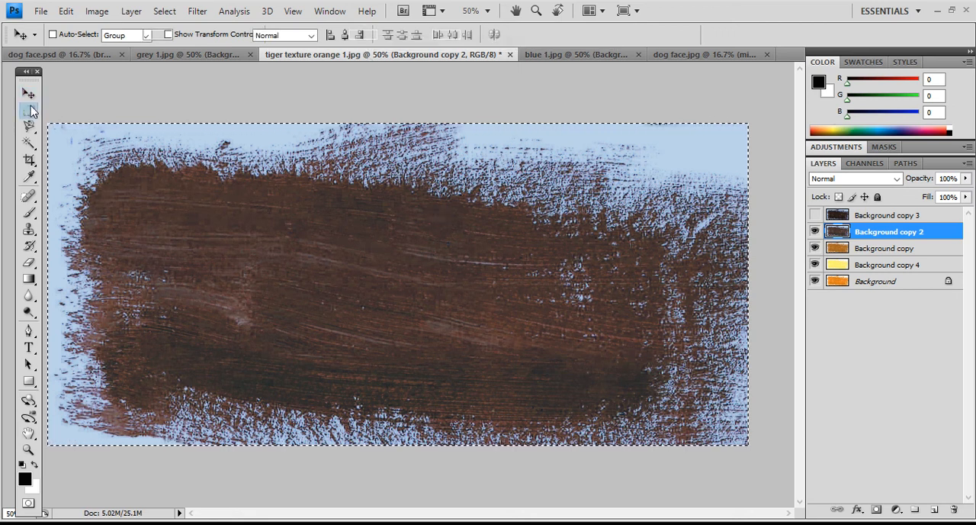
{"action": "left_click", "coordinate": [219, 210]}
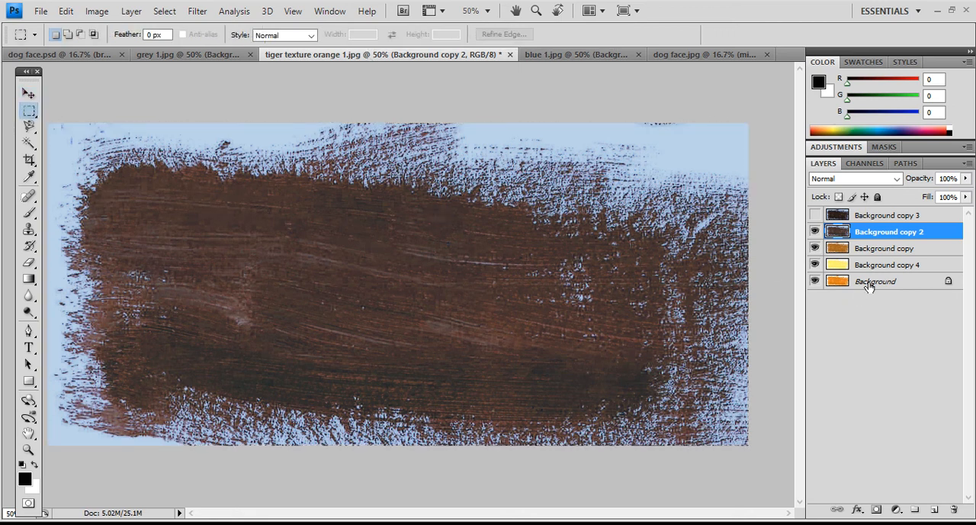
{"action": "left_click", "coordinate": [815, 264]}
{"action": "left_click_drag", "start_coordinate": [814, 252], "coordinate": [814, 231]}
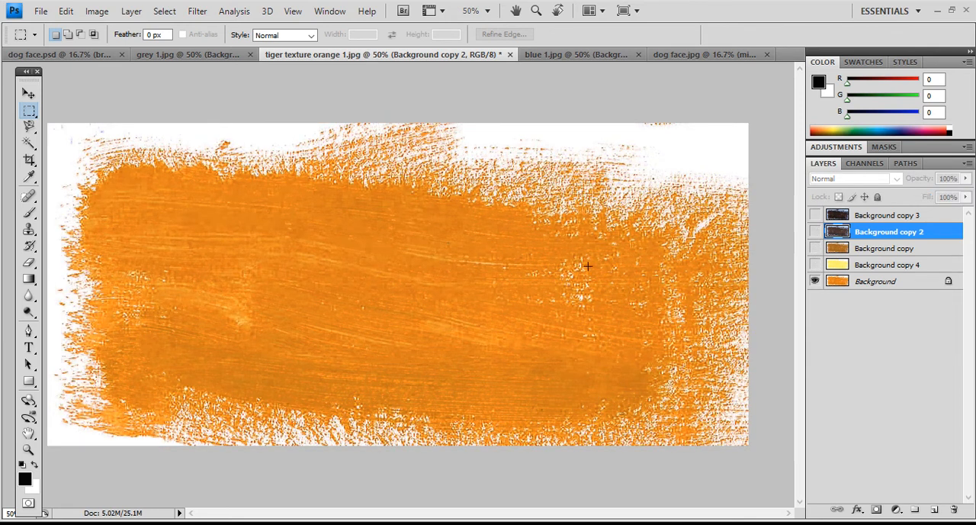
- Duplicate the orange Background layer within tiger texture orange 1.jpg under the default name "Background copy 5"
{"action": "left_click", "coordinate": [891, 280]}
{"action": "right_click", "coordinate": [892, 281]}
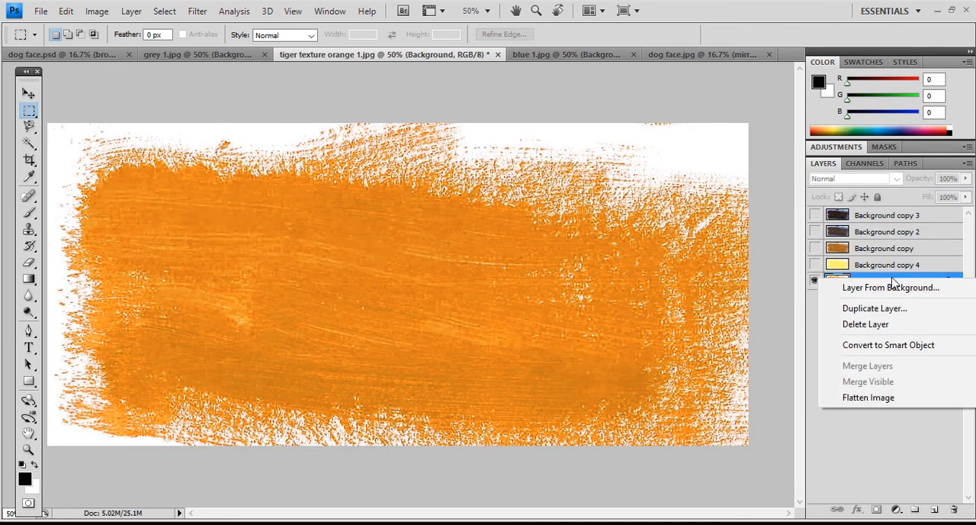
{"action": "left_click", "coordinate": [886, 309]}
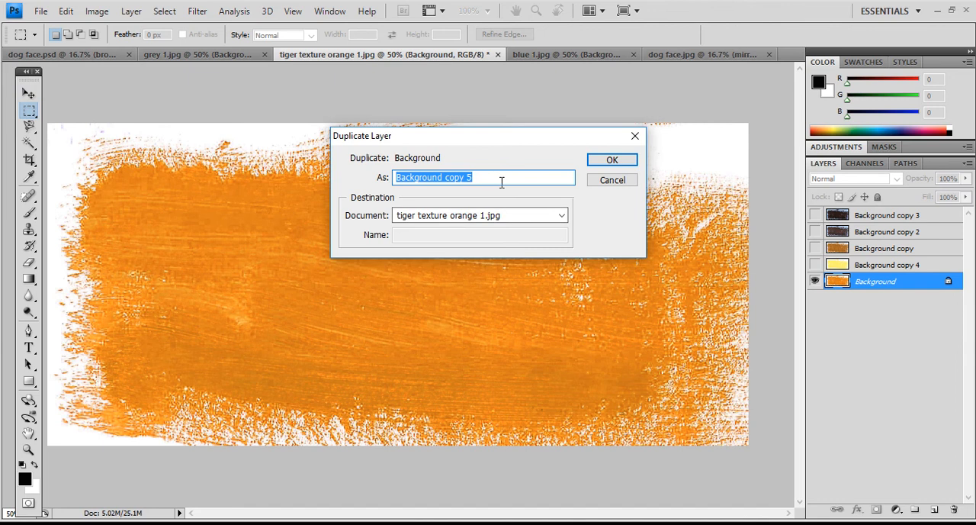
{"action": "left_click", "coordinate": [594, 165]}
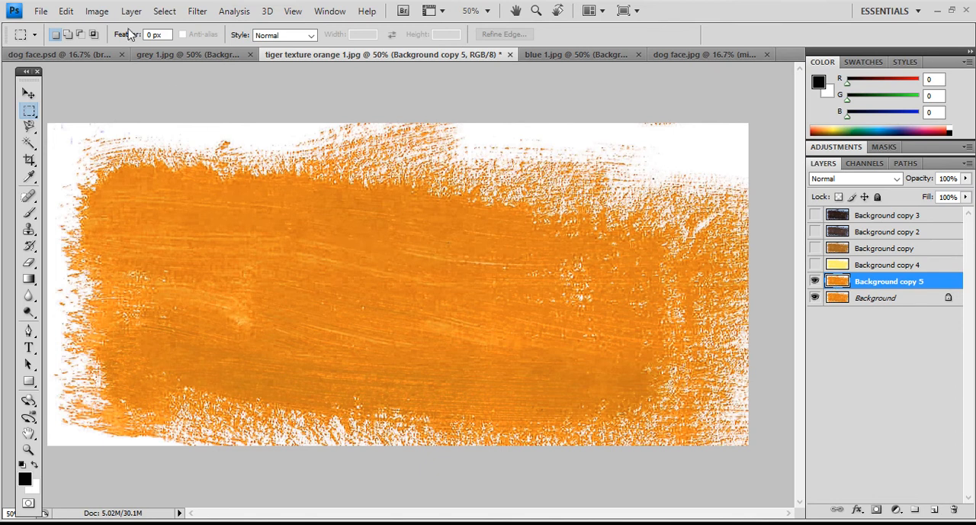
- Apply Hue/Saturation to "Background copy 5" with hue +7, saturation -53 and lightness -40
{"action": "left_click", "coordinate": [92, 12]}
{"action": "mouse_move", "coordinate": [143, 48]}
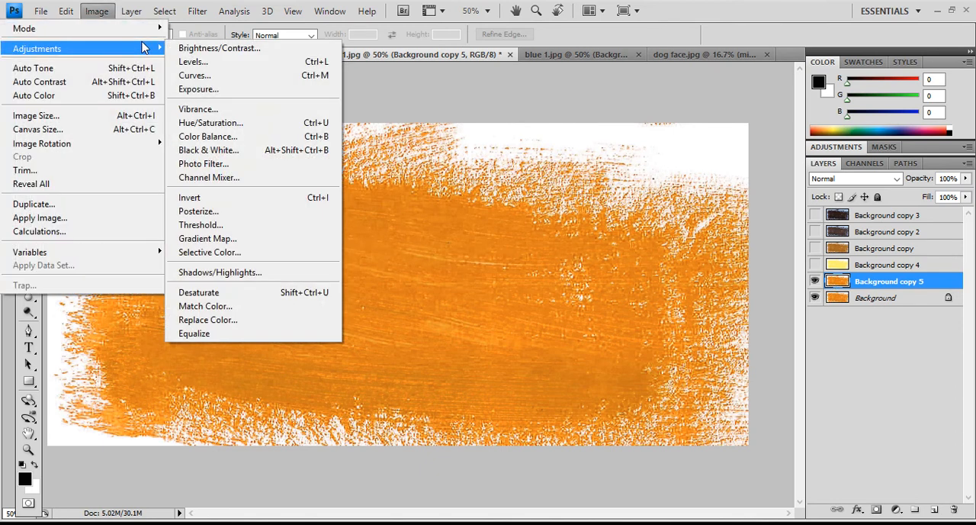
{"action": "left_click", "coordinate": [274, 126]}
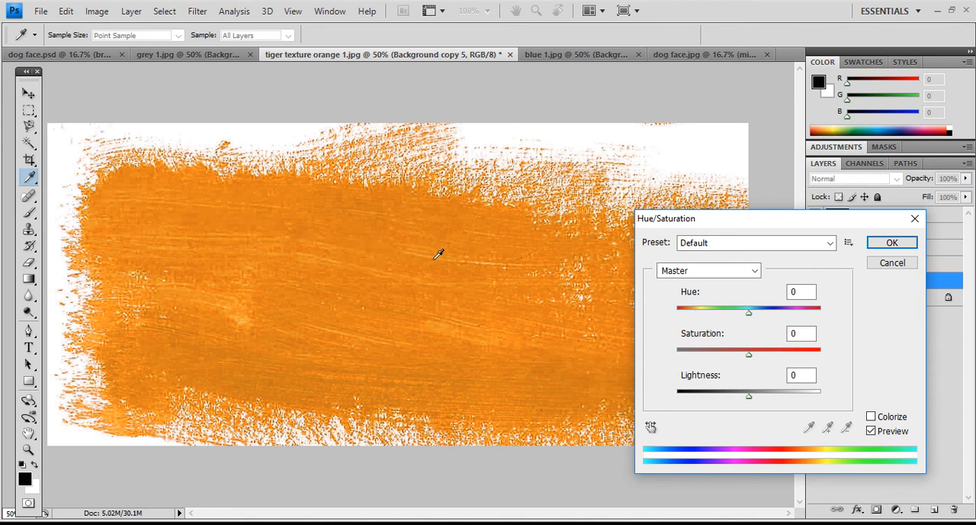
{"action": "left_click", "coordinate": [749, 319]}
{"action": "mouse_move", "coordinate": [748, 318]}
{"action": "left_mouse_down"}
{"action": "mouse_move", "coordinate": [702, 318]}
{"action": "mouse_move", "coordinate": [807, 318]}
{"action": "mouse_move", "coordinate": [733, 320]}
{"action": "mouse_move", "coordinate": [755, 321]}
{"action": "left_mouse_up"}
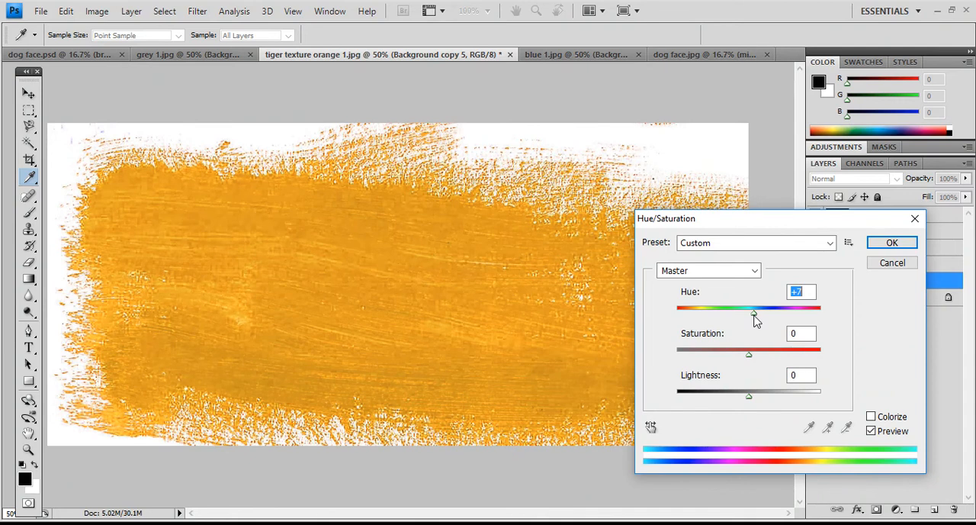
{"action": "mouse_move", "coordinate": [750, 358]}
{"action": "left_mouse_down"}
{"action": "mouse_move", "coordinate": [797, 358]}
{"action": "mouse_move", "coordinate": [694, 358]}
{"action": "mouse_move", "coordinate": [821, 361]}
{"action": "mouse_move", "coordinate": [713, 367]}
{"action": "left_mouse_up"}
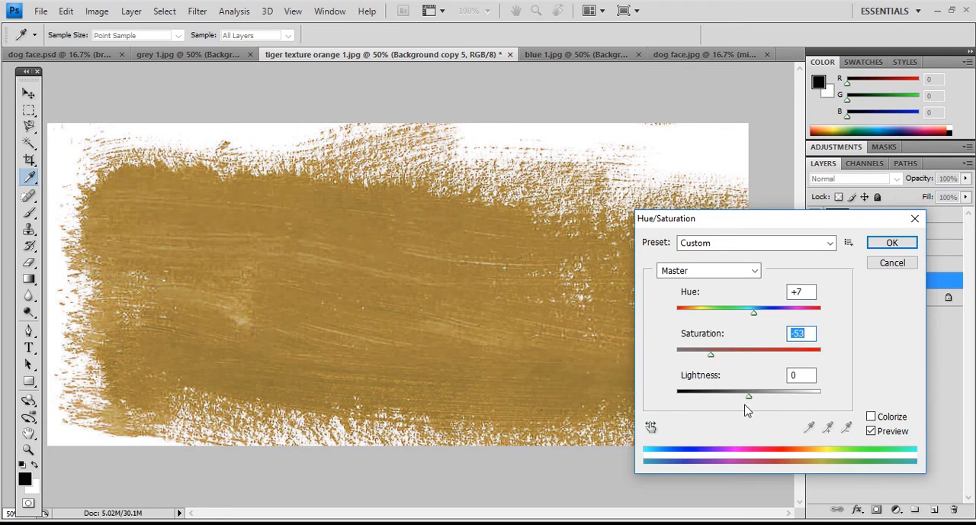
{"action": "mouse_move", "coordinate": [751, 402]}
{"action": "left_mouse_down"}
{"action": "mouse_move", "coordinate": [732, 401]}
{"action": "mouse_move", "coordinate": [776, 402]}
{"action": "mouse_move", "coordinate": [666, 402]}
{"action": "mouse_move", "coordinate": [831, 403]}
{"action": "mouse_move", "coordinate": [722, 412]}
{"action": "left_mouse_up"}
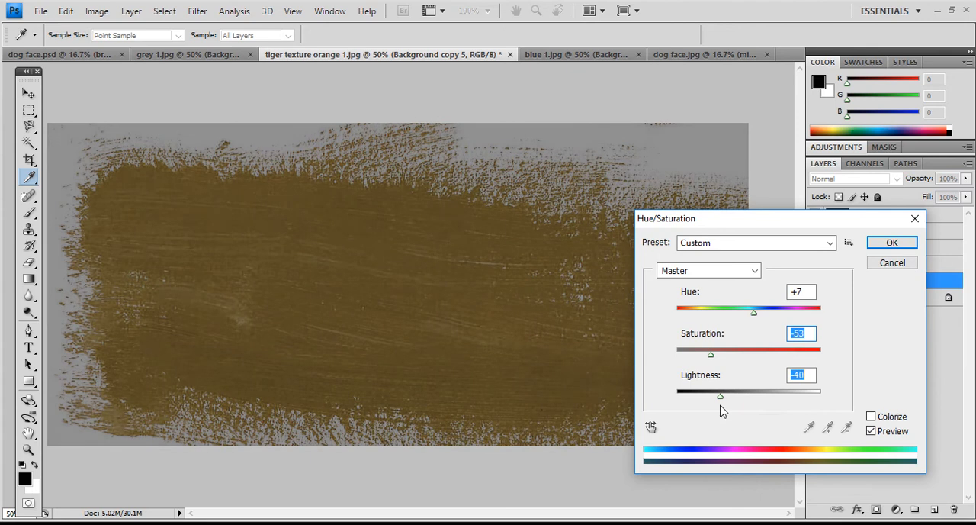
{"action": "left_click", "coordinate": [885, 242]}
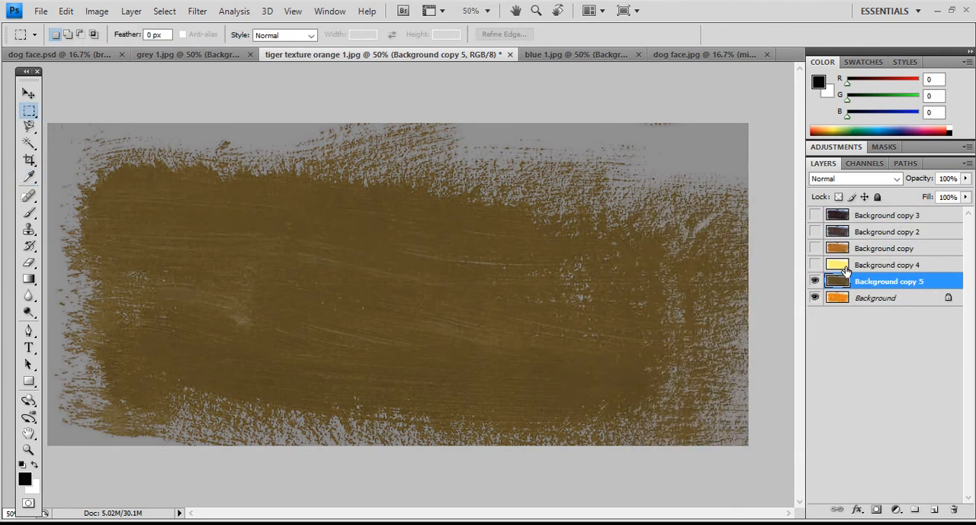
- Show the four hidden texture layers above "Background copy 5" one by one to compare their colours, and hide them again
{"action": "left_click", "coordinate": [815, 264]}
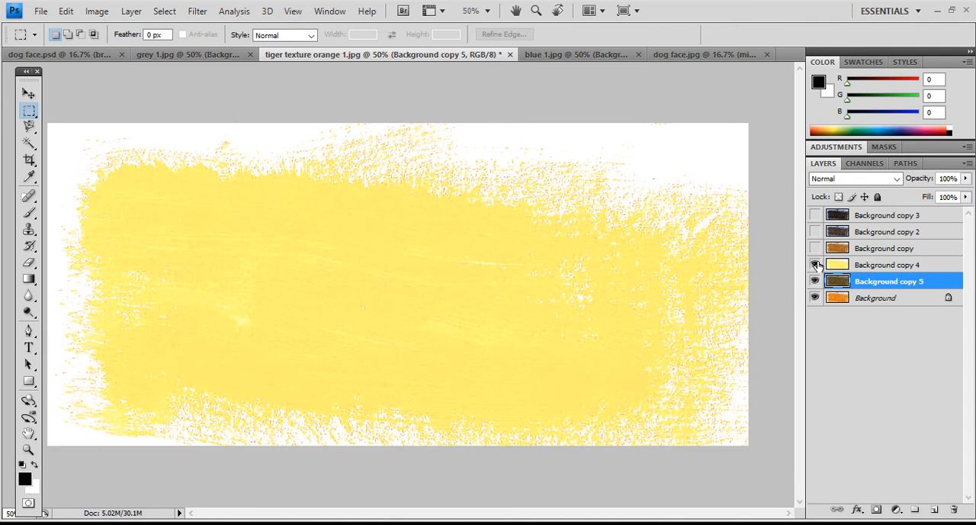
{"action": "left_click", "coordinate": [815, 248]}
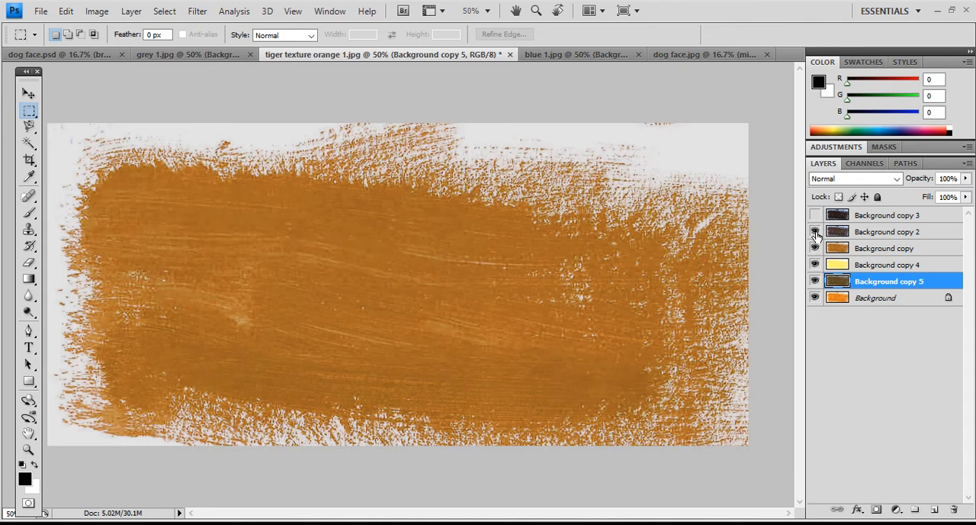
{"action": "left_click", "coordinate": [815, 231]}
{"action": "left_click", "coordinate": [815, 215]}
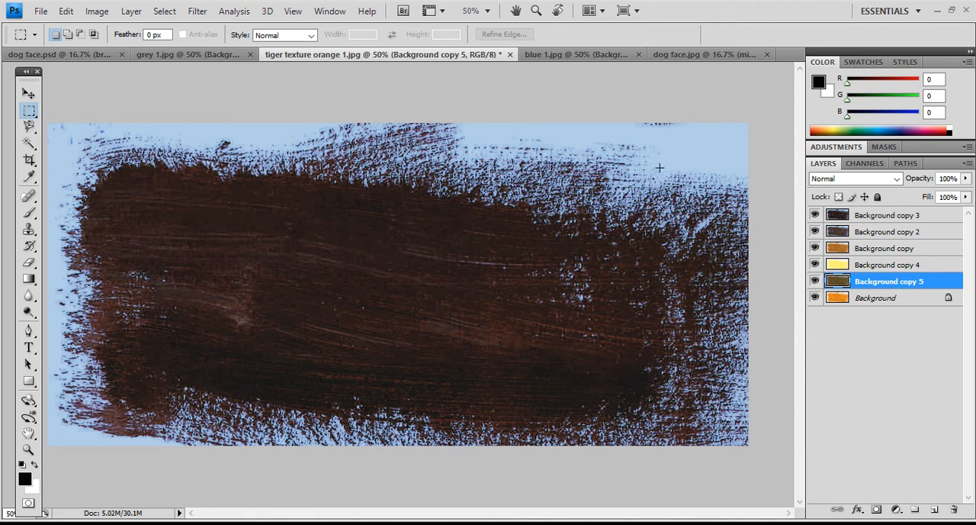
{"action": "left_click", "coordinate": [866, 265]}
{"action": "left_click", "coordinate": [864, 283]}
{"action": "left_click_drag", "start_coordinate": [814, 266], "coordinate": [815, 219]}
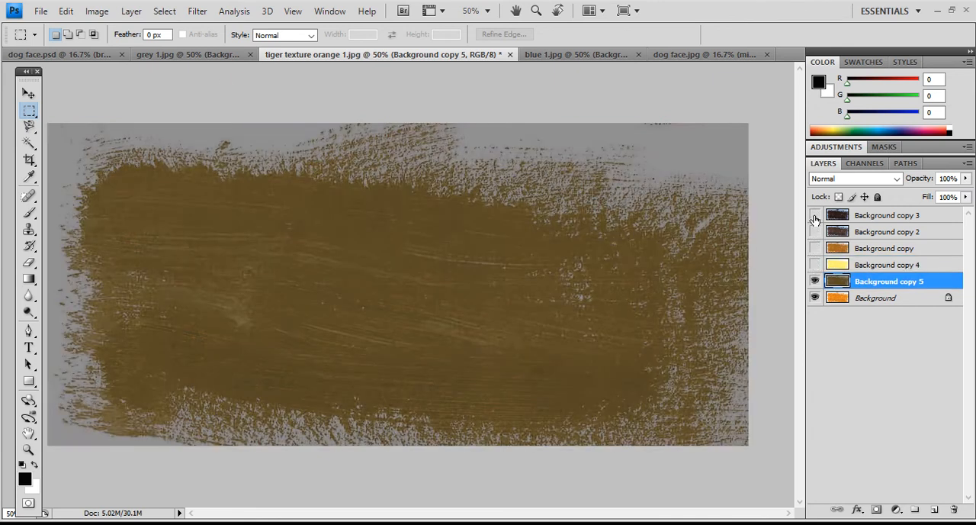
- Apply Color Balance to "Background copy 5", adjusting midtones and shadows and setting the highlights to -24, +37 and -15 for a green tone
{"action": "left_click", "coordinate": [91, 13]}
{"action": "mouse_move", "coordinate": [119, 49]}
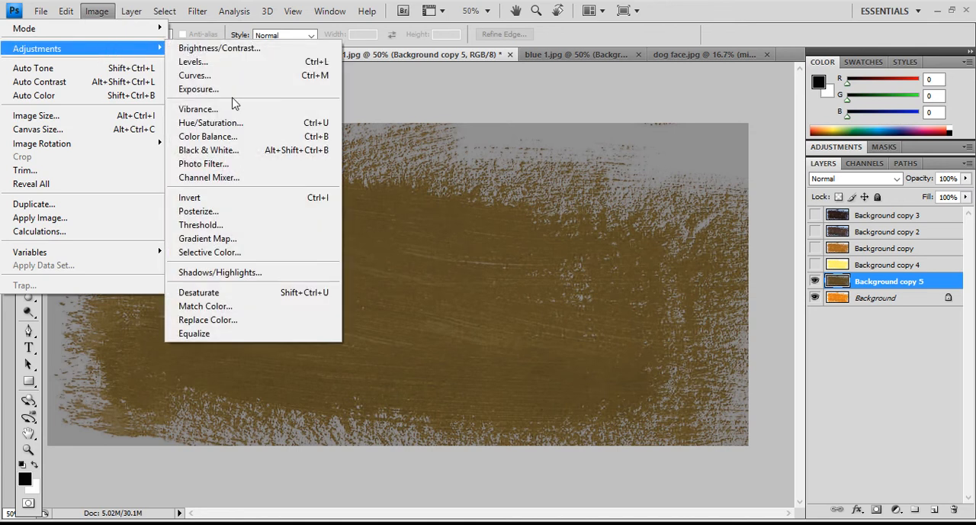
{"action": "left_click", "coordinate": [262, 137]}
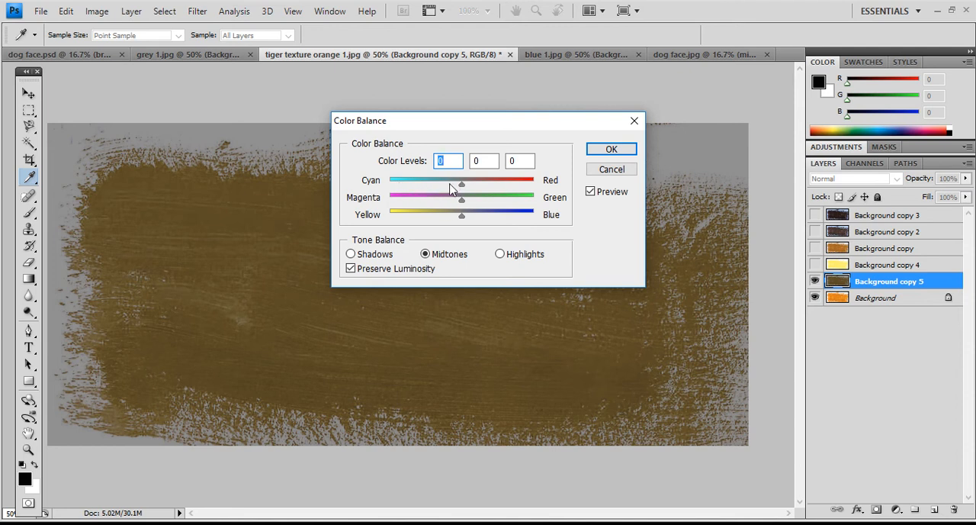
{"action": "left_click_drag", "start_coordinate": [461, 189], "coordinate": [424, 221]}
{"action": "left_click", "coordinate": [351, 255]}
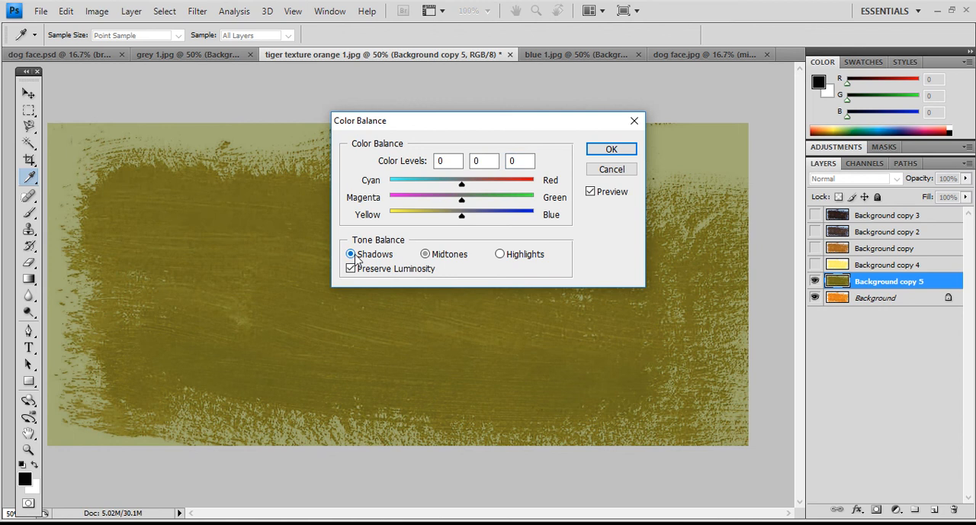
{"action": "left_click_drag", "start_coordinate": [462, 190], "coordinate": [450, 218]}
{"action": "left_click", "coordinate": [500, 255]}
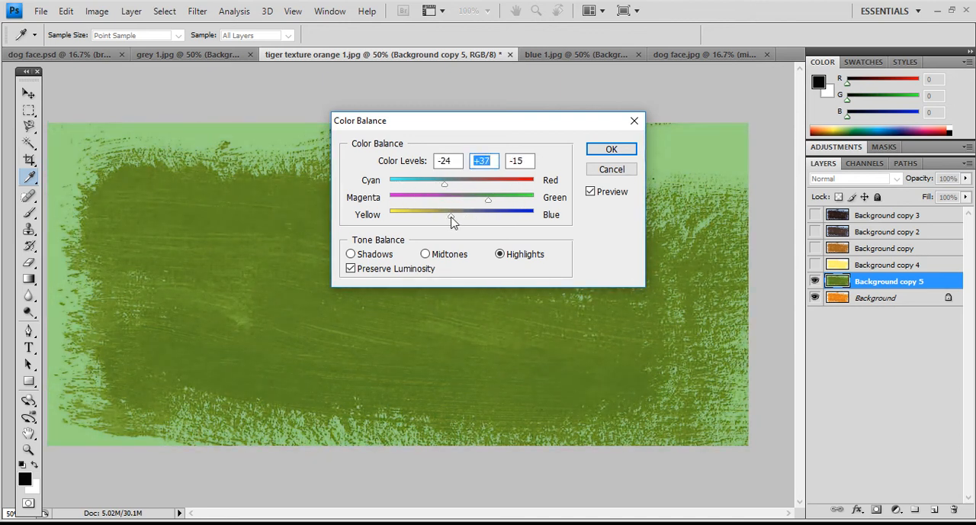
{"action": "left_click", "coordinate": [595, 150]}
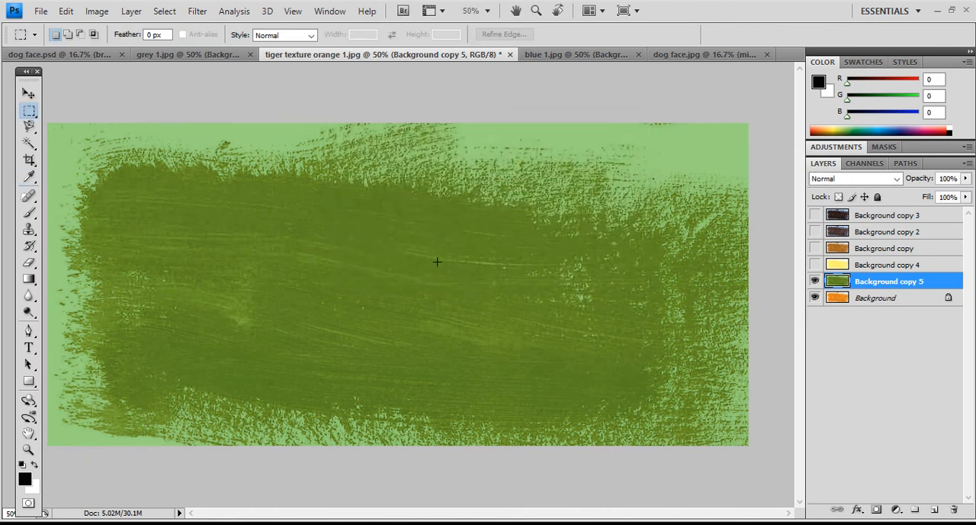
{"action": "left_click", "coordinate": [97, 11]}
{"action": "mouse_move", "coordinate": [97, 48]}
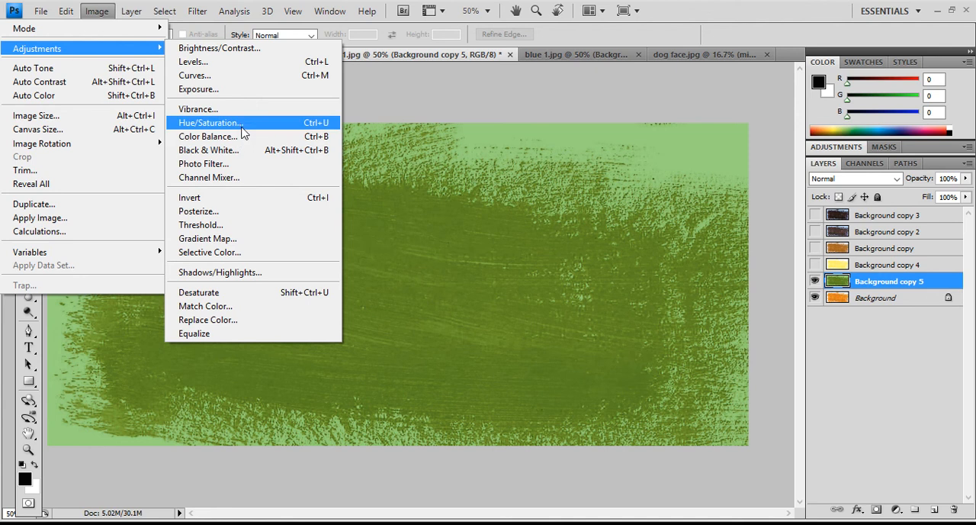
{"action": "left_click", "coordinate": [238, 51]}
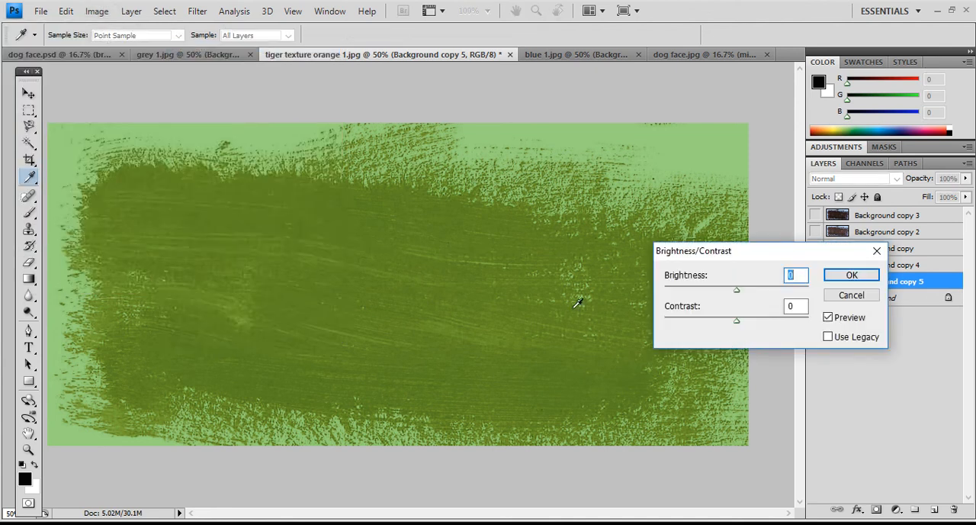
{"action": "left_click_drag", "start_coordinate": [738, 295], "coordinate": [763, 295]}
{"action": "left_click_drag", "start_coordinate": [738, 325], "coordinate": [706, 336]}
{"action": "left_click_drag", "start_coordinate": [760, 290], "coordinate": [702, 291]}
{"action": "left_click", "coordinate": [709, 322]}
{"action": "left_click_drag", "start_coordinate": [709, 324], "coordinate": [770, 334]}
{"action": "left_click_drag", "start_coordinate": [702, 293], "coordinate": [711, 297]}
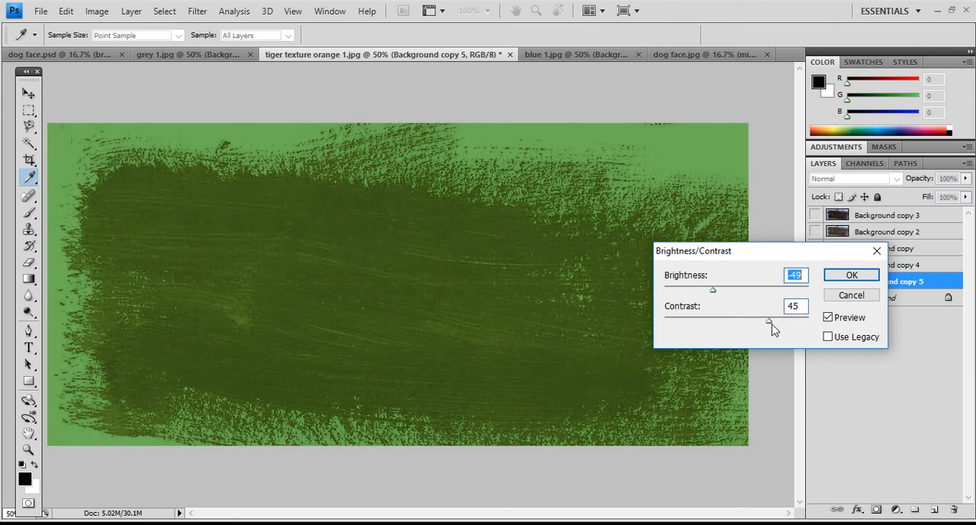
{"action": "left_click", "coordinate": [852, 297]}
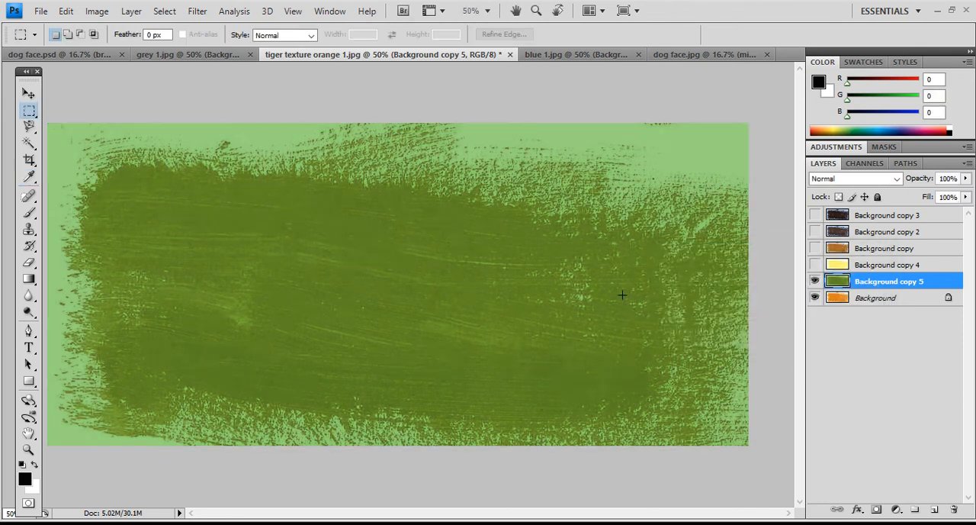
- Show the four hidden texture layers above "Background copy 5" again: Background copy 4, Background copy, Background copy 2 and Background copy 3
{"action": "left_click", "coordinate": [815, 266]}
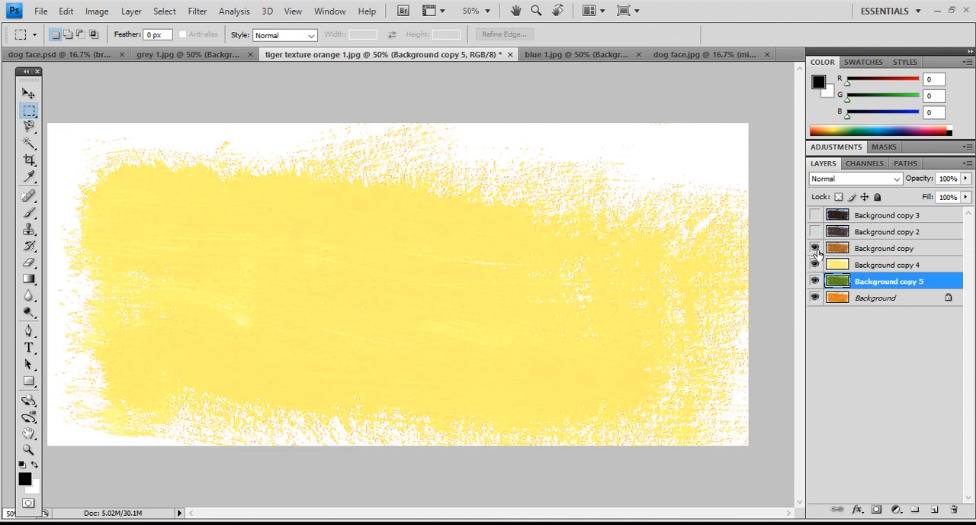
{"action": "left_click", "coordinate": [815, 247]}
{"action": "left_click", "coordinate": [815, 231]}
{"action": "left_click", "coordinate": [815, 215]}
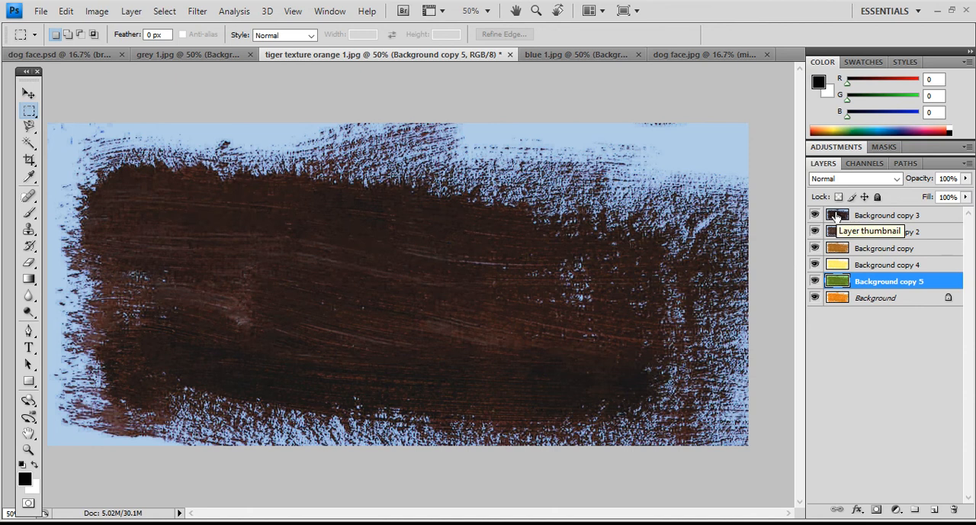
- Review the recoloured layers in grey 1.jpg and compare them with the other open textures, the finished dog face.psd and the drawing in dog face.jpg
{"action": "left_click", "coordinate": [211, 61]}
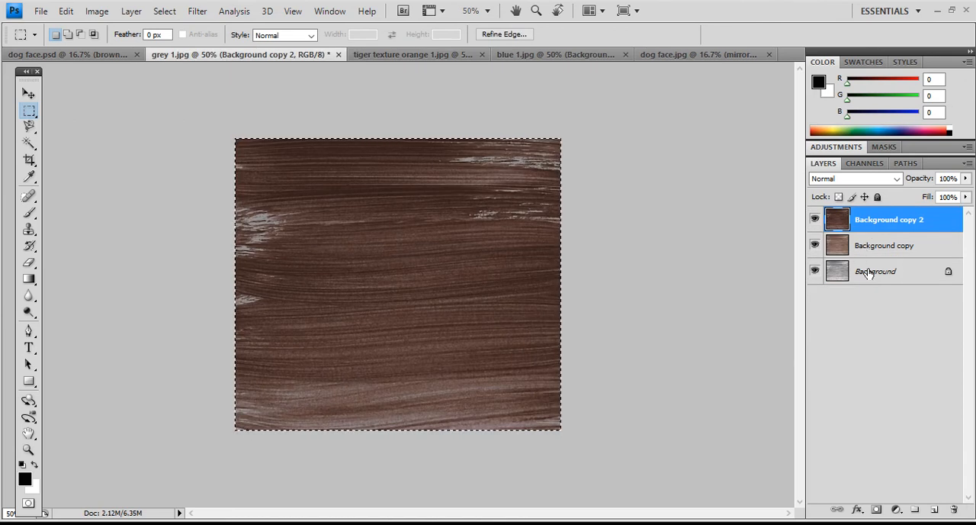
{"action": "left_click", "coordinate": [814, 220]}
{"action": "left_click", "coordinate": [815, 244]}
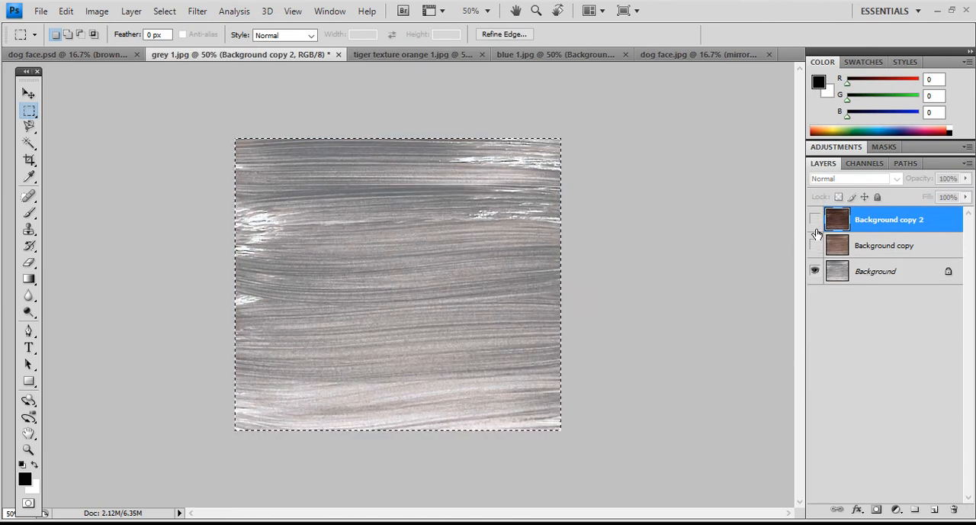
{"action": "left_click", "coordinate": [815, 220]}
{"action": "left_click", "coordinate": [814, 244]}
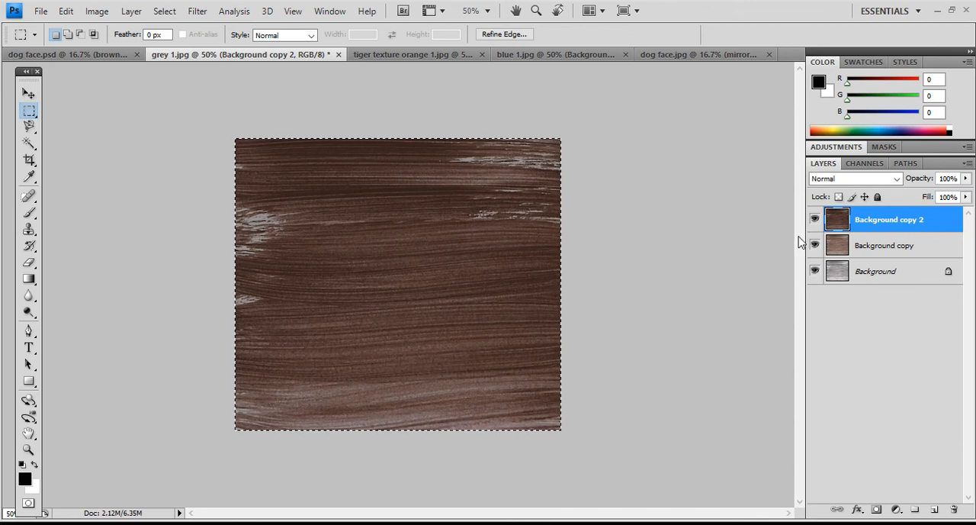
{"action": "left_click", "coordinate": [559, 55]}
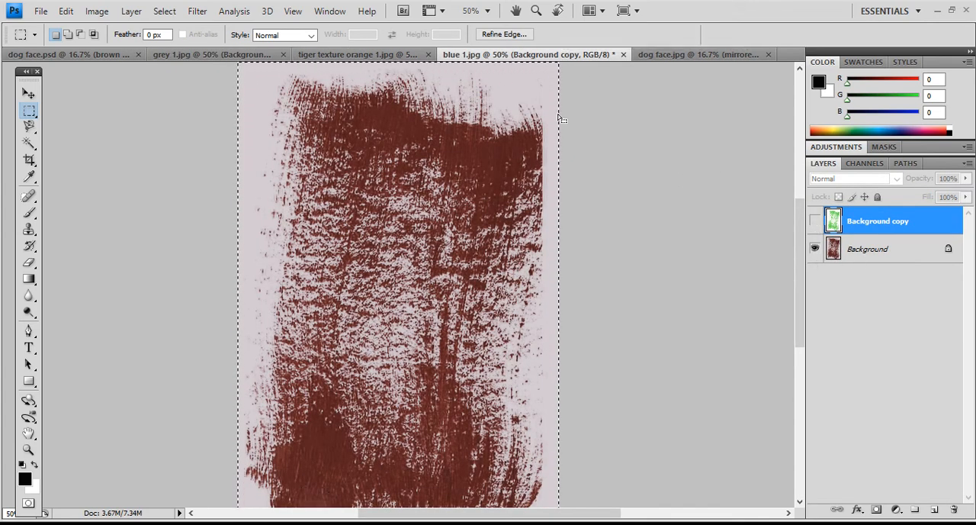
{"action": "left_click", "coordinate": [368, 58]}
{"action": "left_click", "coordinate": [217, 58]}
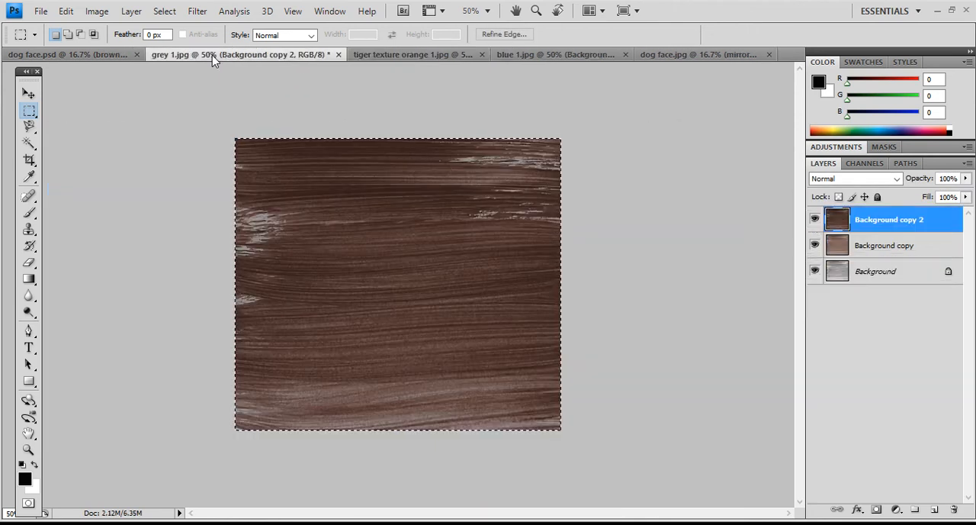
{"action": "left_click", "coordinate": [395, 58]}
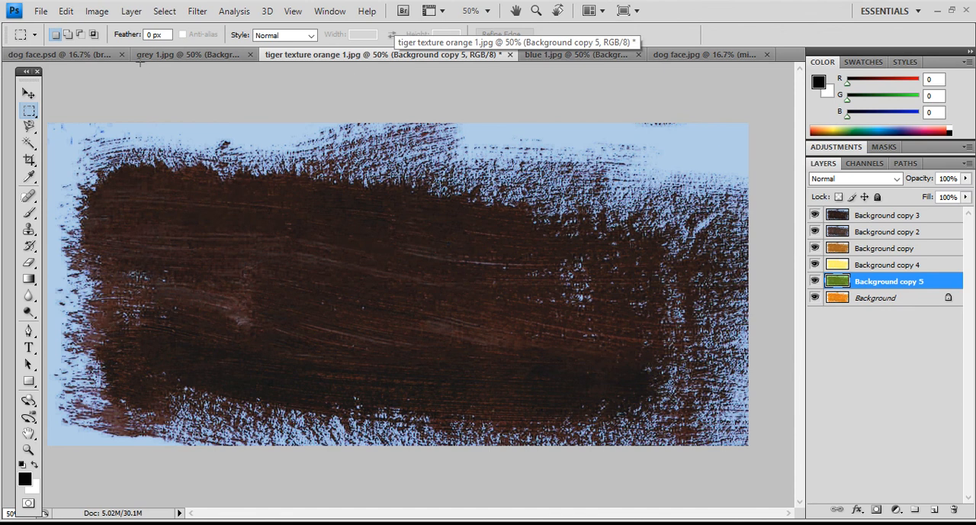
{"action": "left_click", "coordinate": [80, 58]}
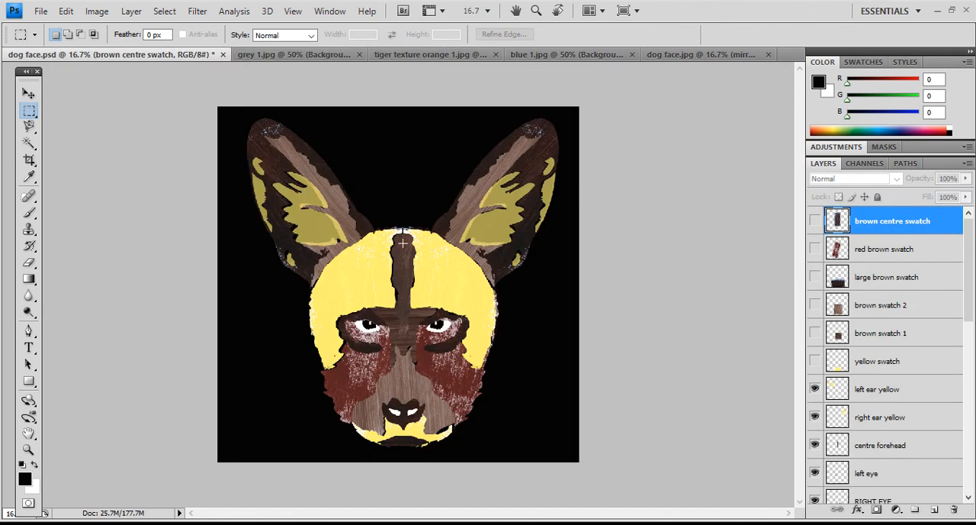
{"action": "left_click", "coordinate": [720, 57]}
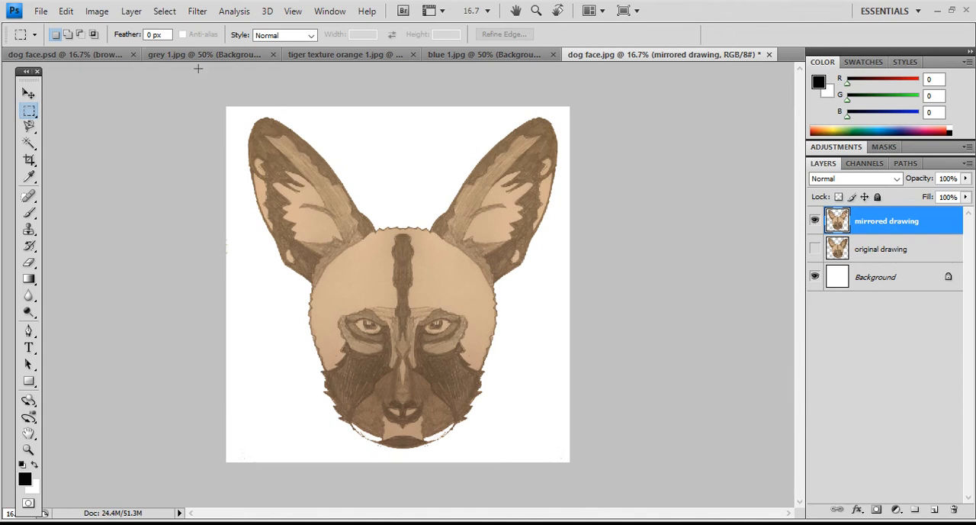
- Copy the whole dark brown "Background copy 3" texture from tiger texture orange 1.jpg and paste it into dog face.jpg above the mirrored drawing
{"action": "left_click", "coordinate": [326, 59]}
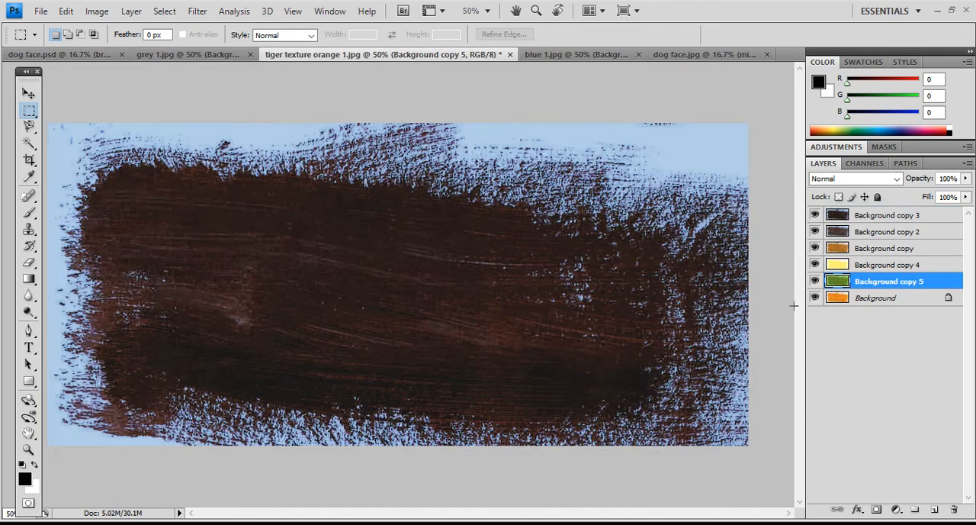
{"action": "left_click", "coordinate": [854, 219]}
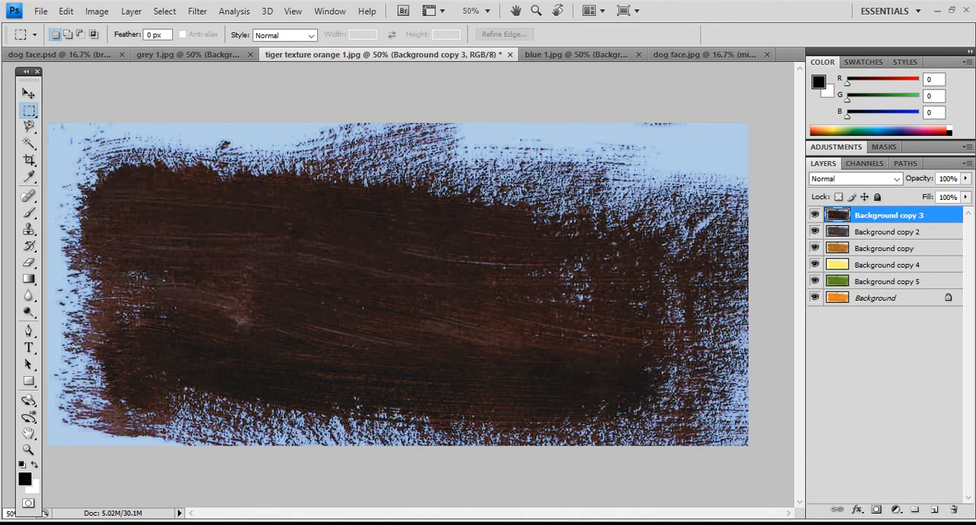
{"action": "key", "text": "ctrl+a"}
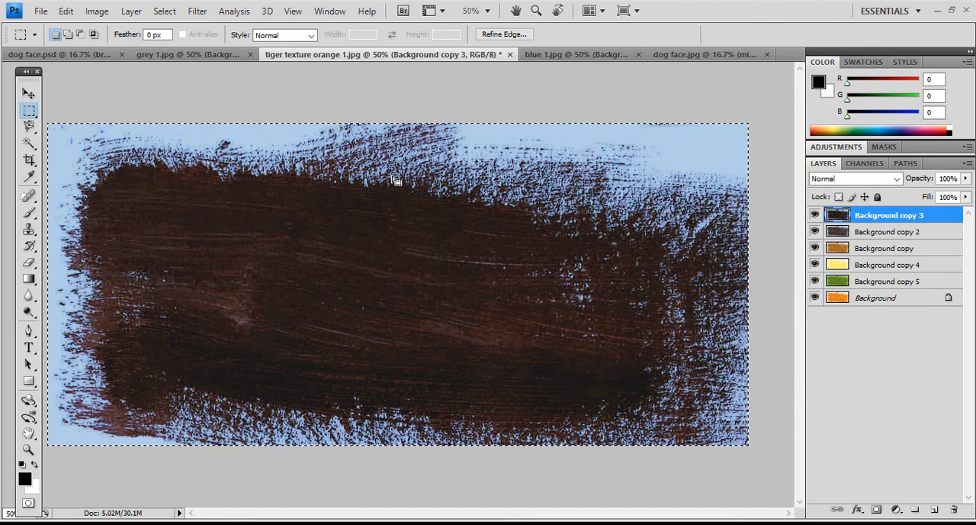
{"action": "left_click", "coordinate": [88, 58]}
{"action": "left_click", "coordinate": [671, 55]}
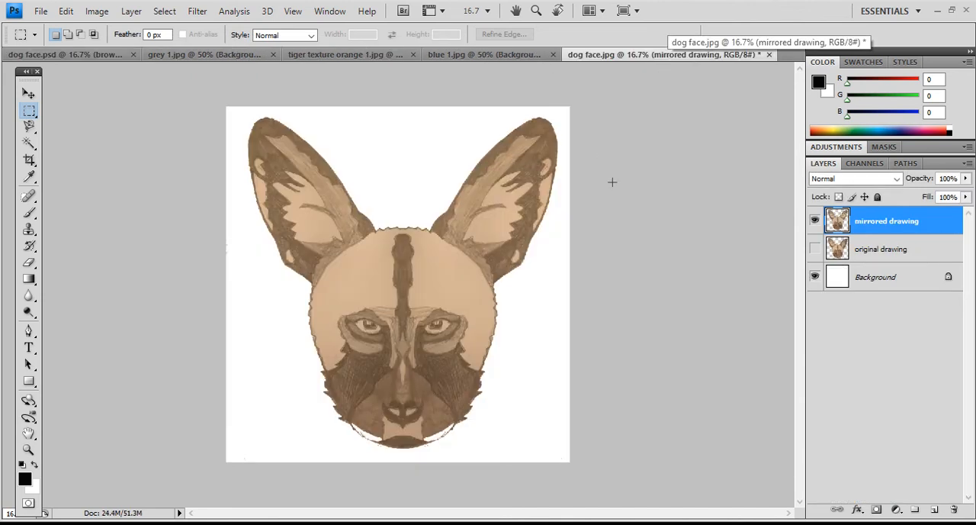
{"action": "key", "text": "ctrl+v"}
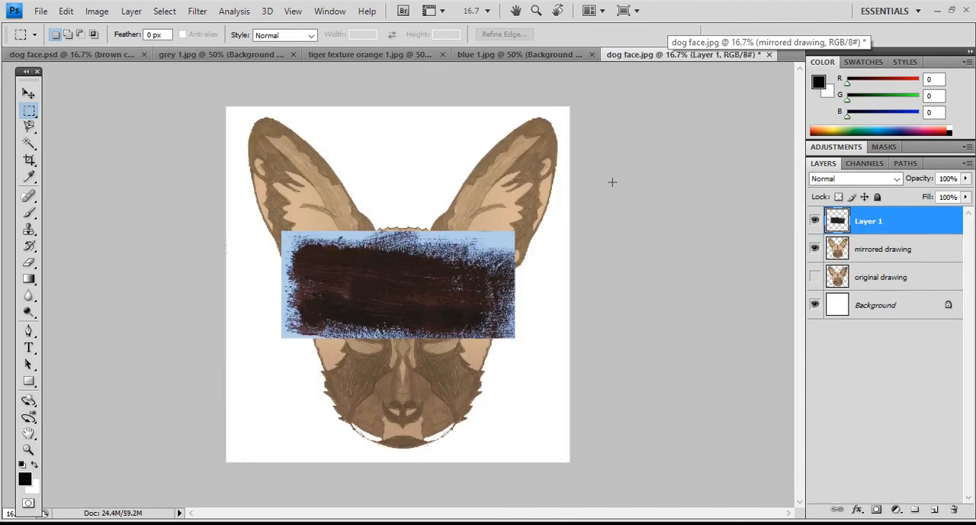
- Rename the pasted dark texture layer as "dark brown"
{"action": "double_click", "coordinate": [868, 222]}
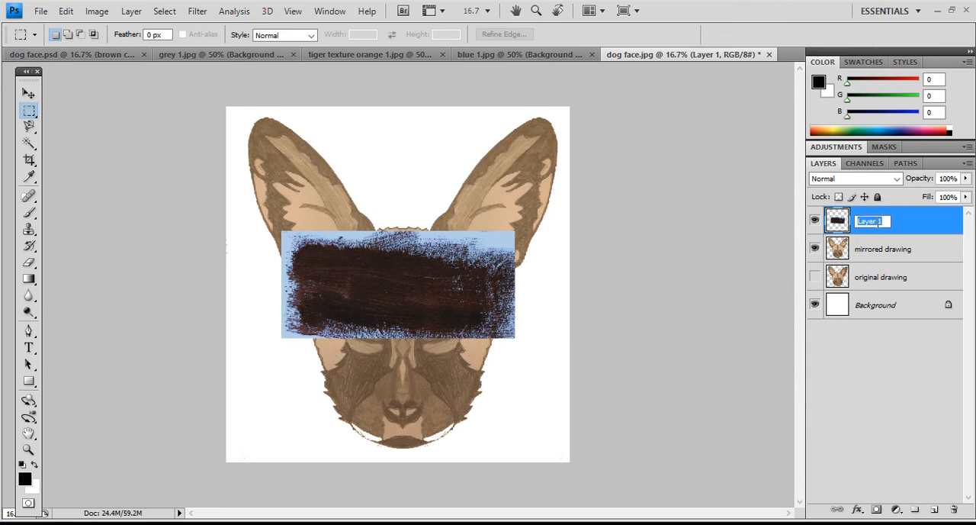
{"action": "type", "text": "dark brown"}
{"action": "key", "text": "Return"}
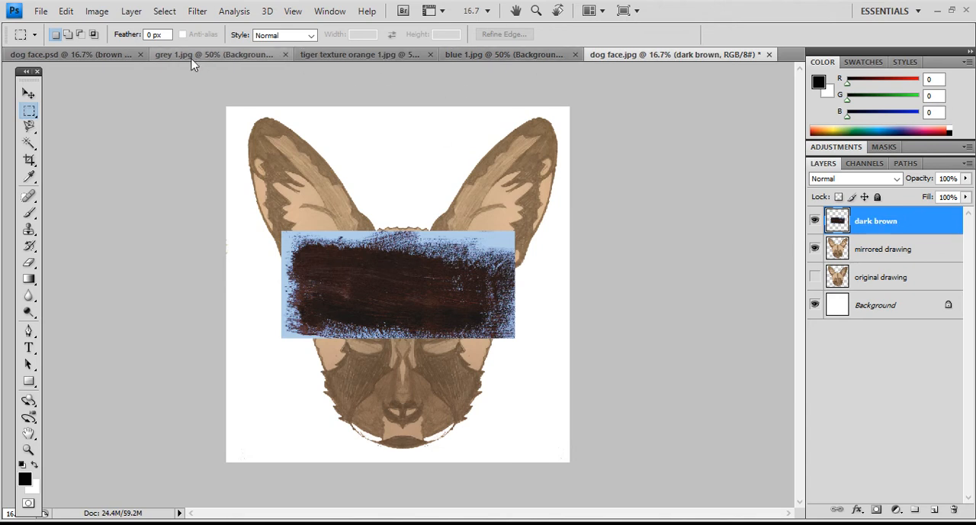
- Hide "Background copy 3" and "Background copy 2" in tiger texture orange 1.jpg, and copy the "Background copy" texture into dog face.jpg
{"action": "left_click", "coordinate": [338, 58]}
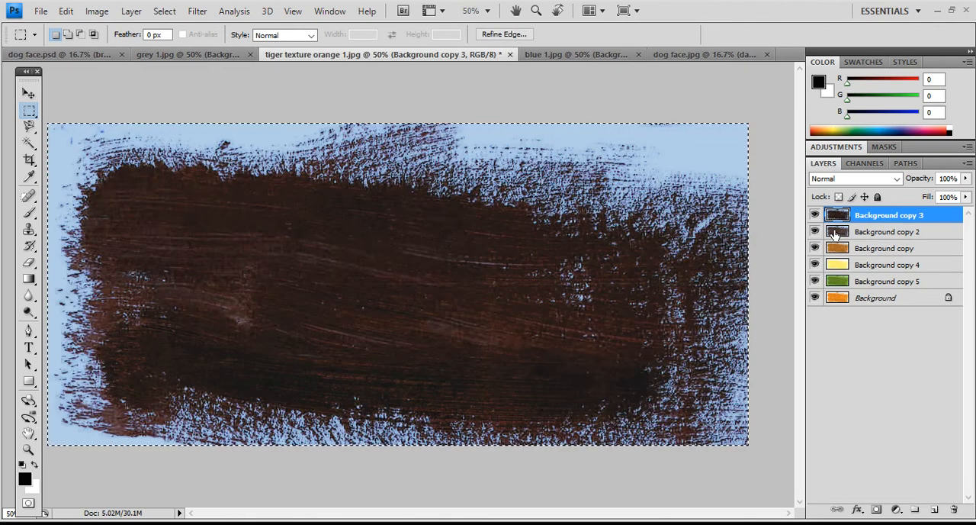
{"action": "left_click", "coordinate": [815, 215]}
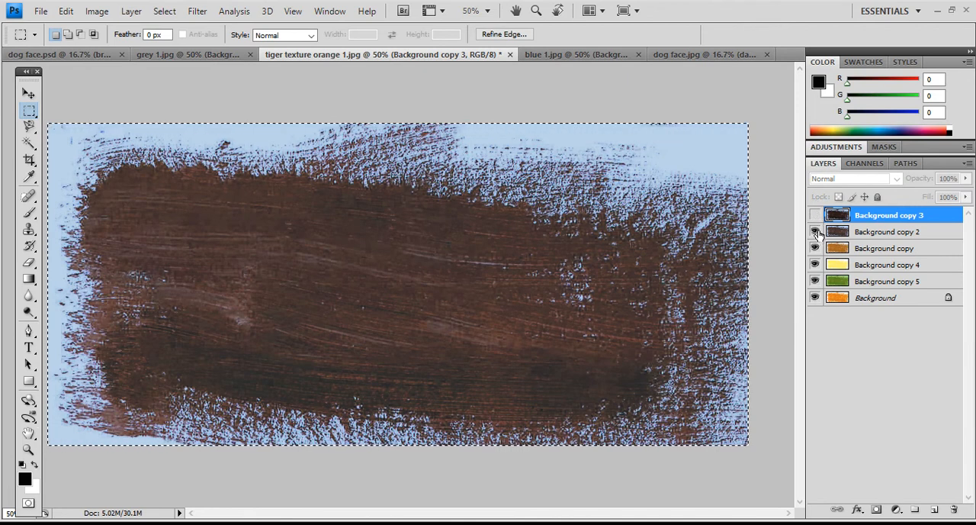
{"action": "left_click", "coordinate": [815, 231]}
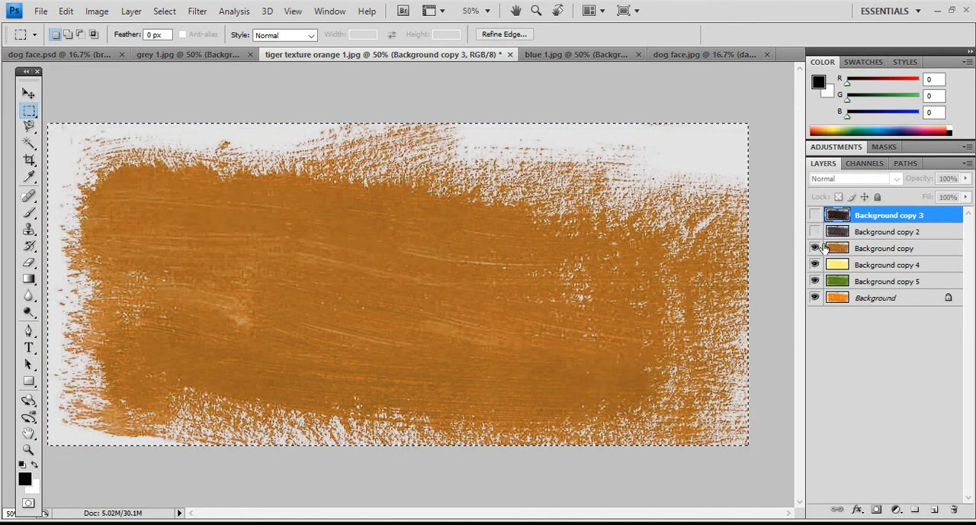
{"action": "left_click", "coordinate": [869, 248]}
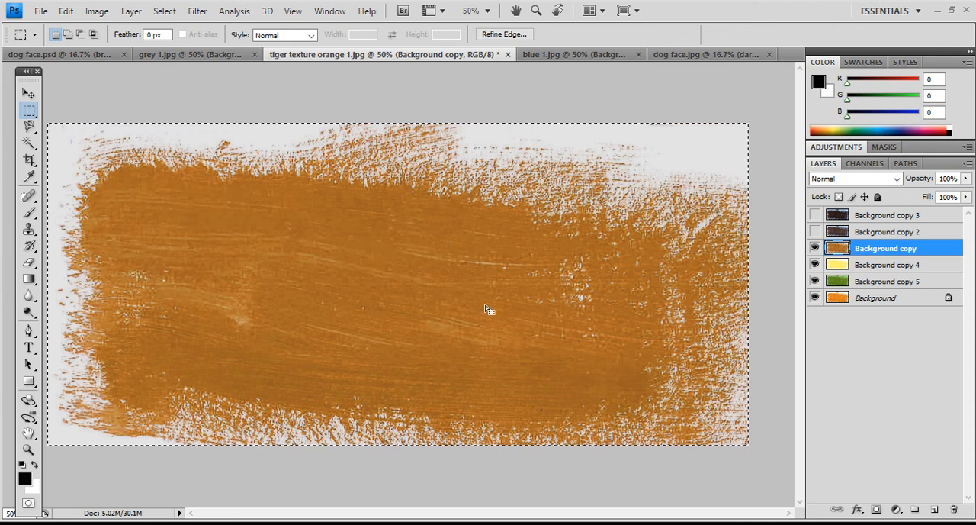
{"action": "left_click", "coordinate": [686, 55]}
{"action": "key", "text": "ctrl+v"}
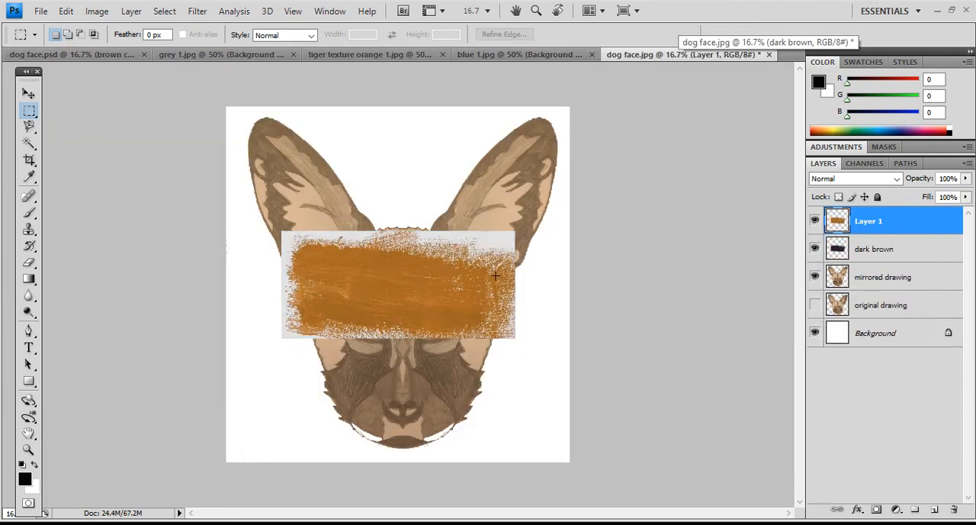
- Rename the pasted orange-brown texture layer as "sandy brown"
{"action": "double_click", "coordinate": [869, 222]}
{"action": "type", "text": "s"}
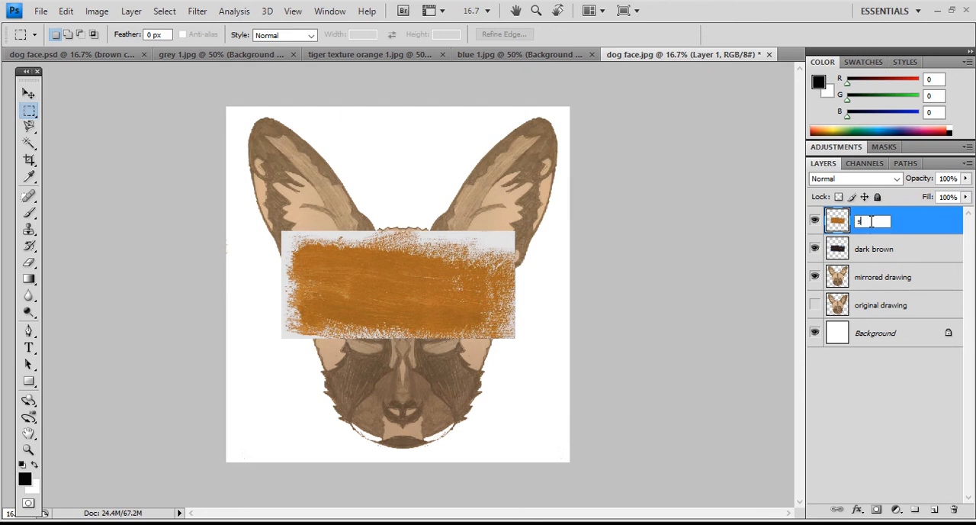
{"action": "type", "text": "andy brown"}
{"action": "key", "text": "Return"}
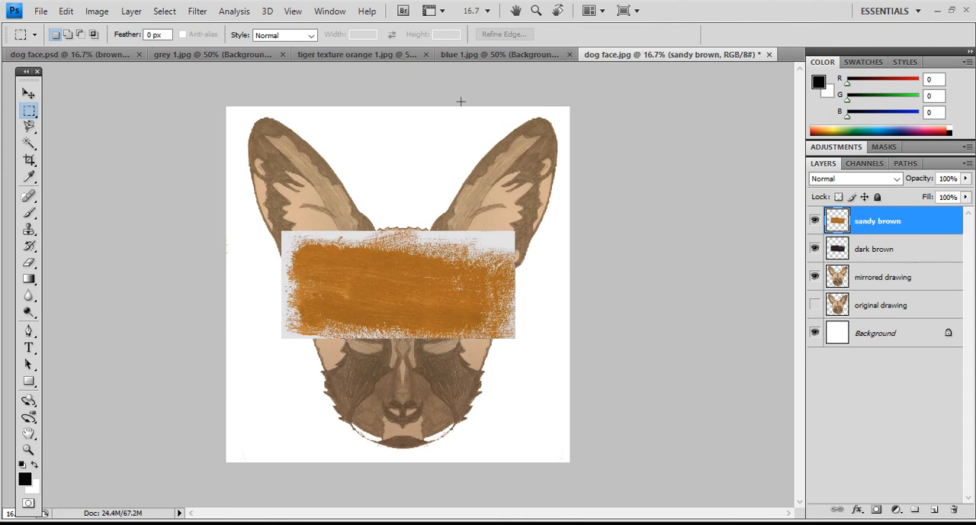
- Hide "Background copy" in tiger texture orange 1.jpg and copy the yellow "Background copy 4" texture into dog face.jpg
{"action": "left_click", "coordinate": [327, 54]}
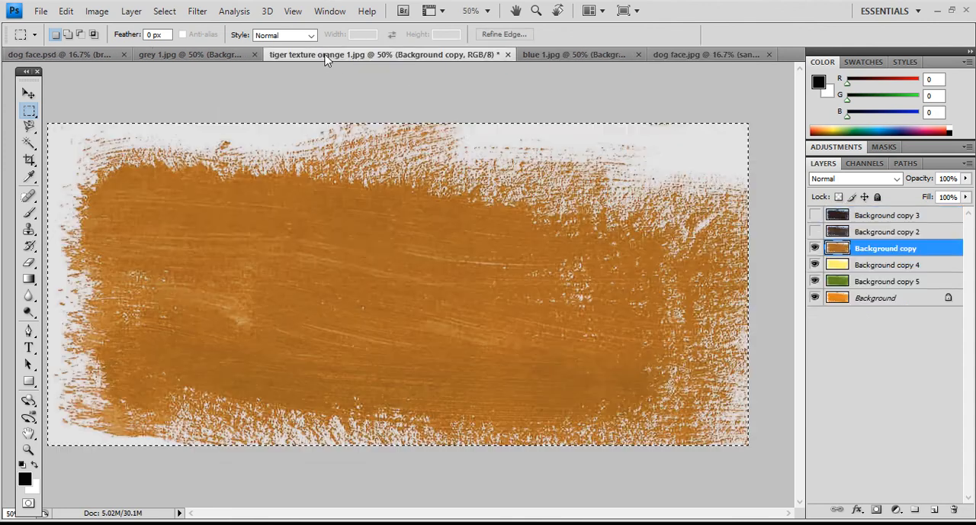
{"action": "left_click", "coordinate": [814, 248]}
{"action": "left_click", "coordinate": [869, 266]}
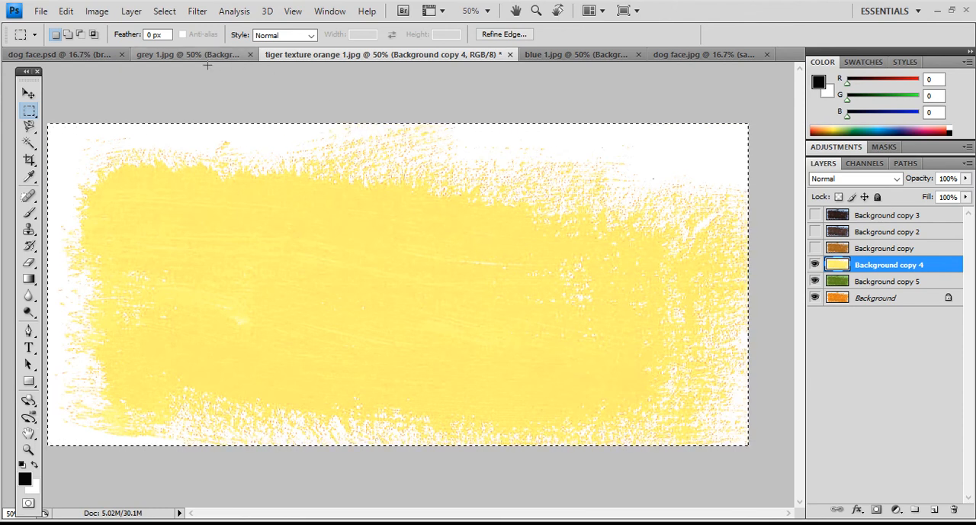
{"action": "left_click", "coordinate": [674, 57]}
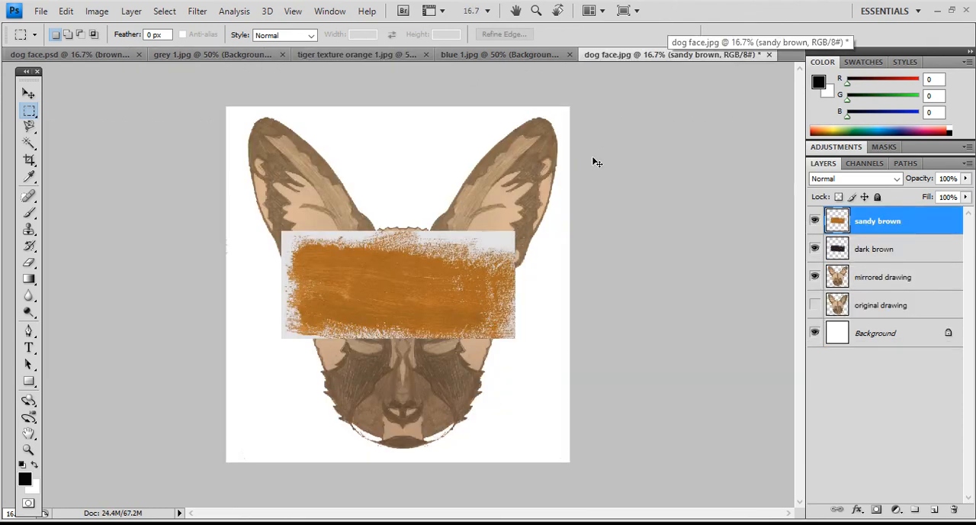
{"action": "key", "text": "ctrl+v"}
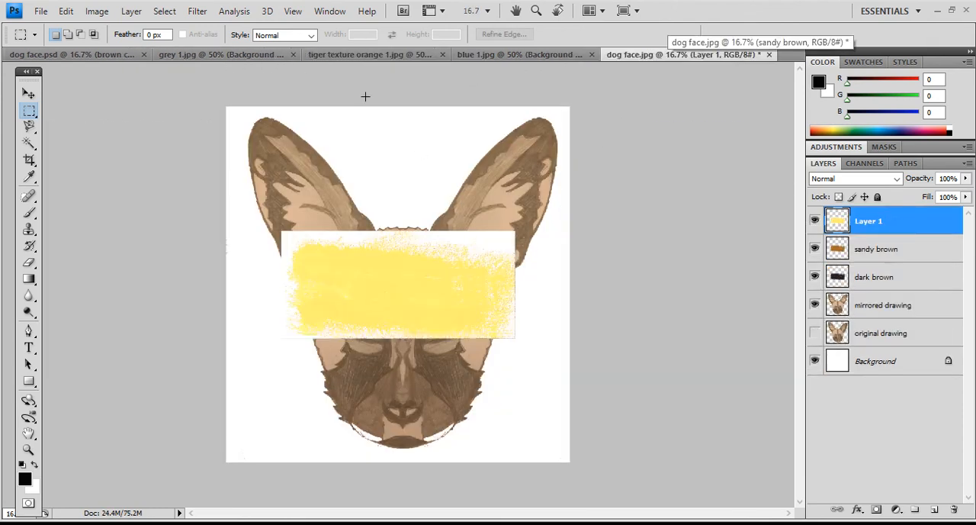
- Copy the brown "Background copy 2" texture from grey 1.jpg and paste it into dog face.jpg above the yellow texture
{"action": "left_click", "coordinate": [235, 57]}
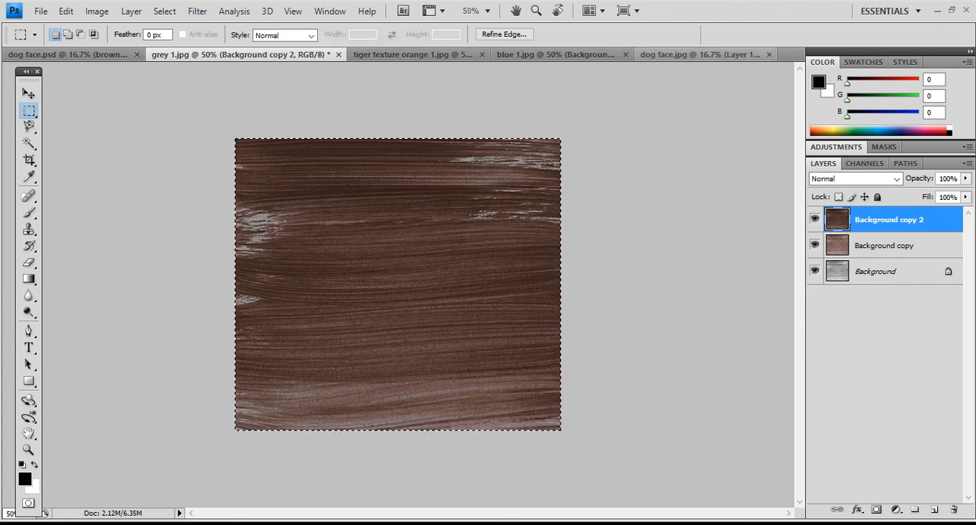
{"action": "left_click", "coordinate": [700, 55]}
{"action": "key", "text": "ctrl+v"}
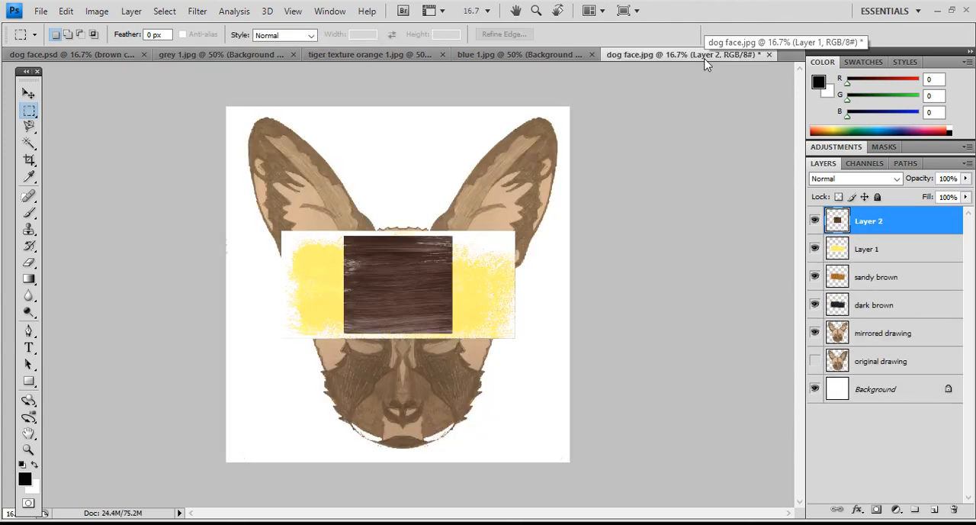
- Rename the pasted yellow texture layer in dog face.jpg as "yellow"
{"action": "left_click", "coordinate": [866, 257]}
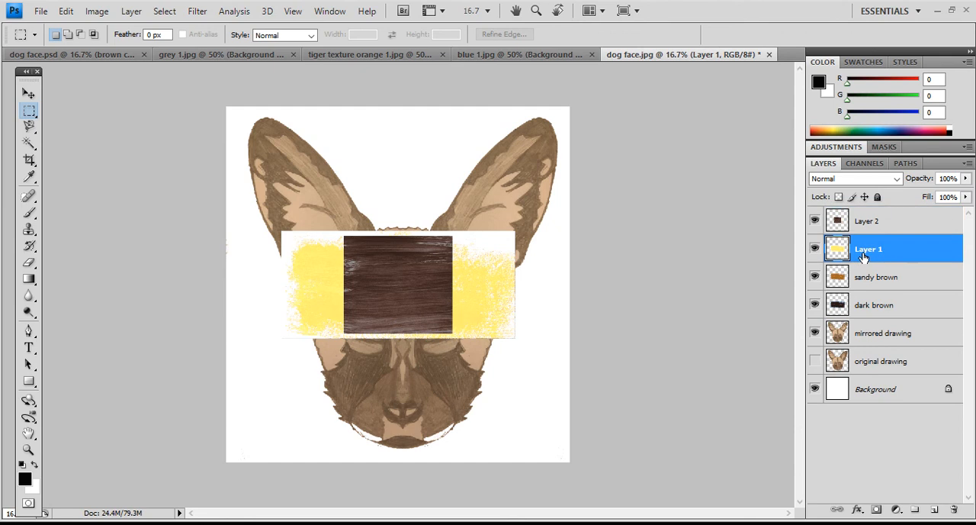
{"action": "double_click", "coordinate": [864, 257]}
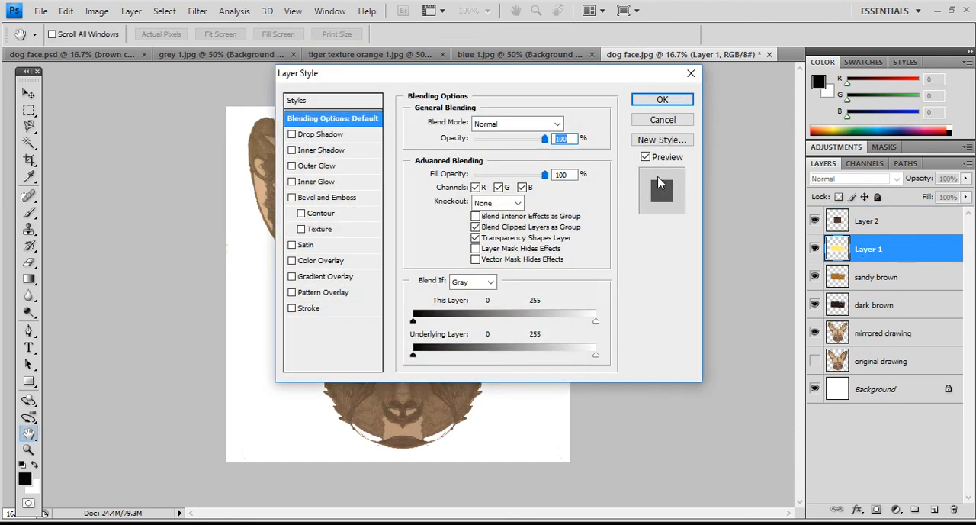
{"action": "left_click", "coordinate": [648, 117]}
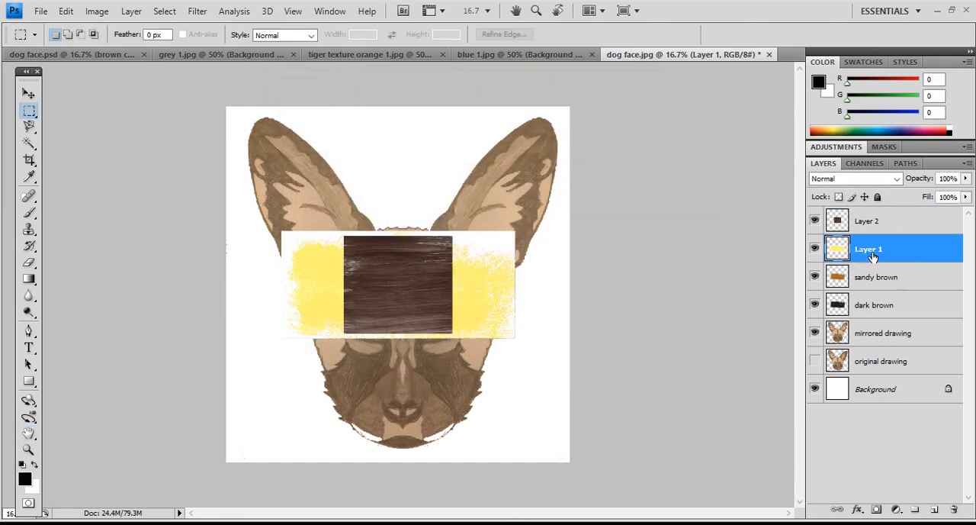
{"action": "double_click", "coordinate": [867, 254]}
{"action": "type", "text": "ye"}
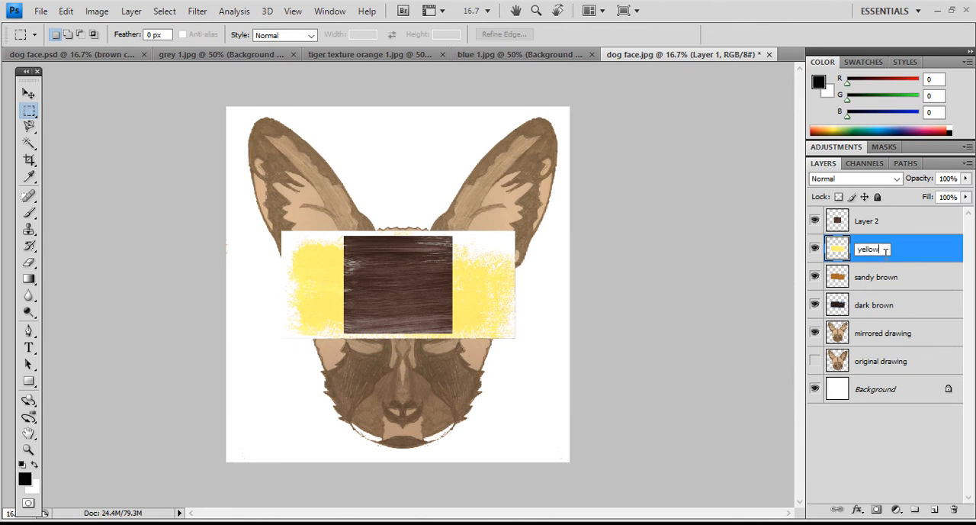
{"action": "type", "text": "llow"}
{"action": "key", "text": "Return"}
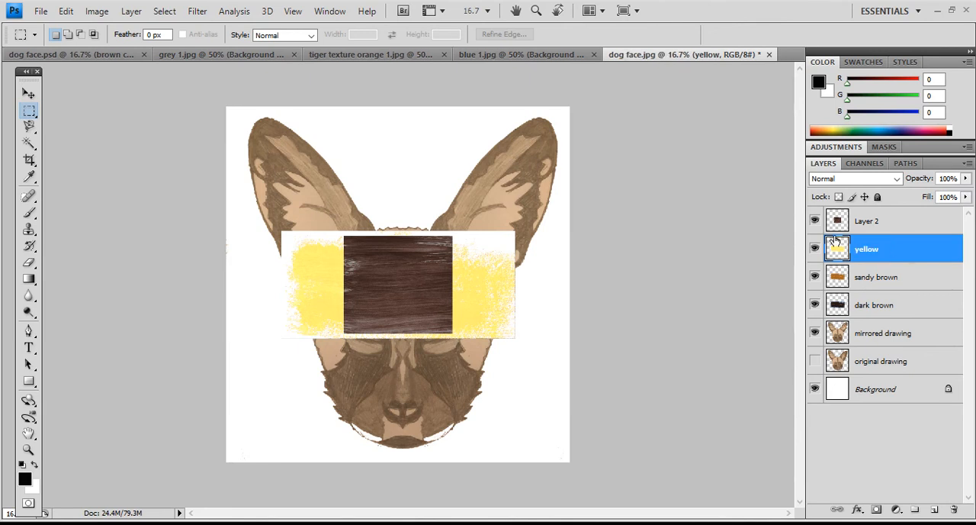
- Rename the pasted dark streaked texture layer above the yellow one as "brown lines"
{"action": "left_click", "coordinate": [865, 222]}
{"action": "double_click", "coordinate": [866, 222]}
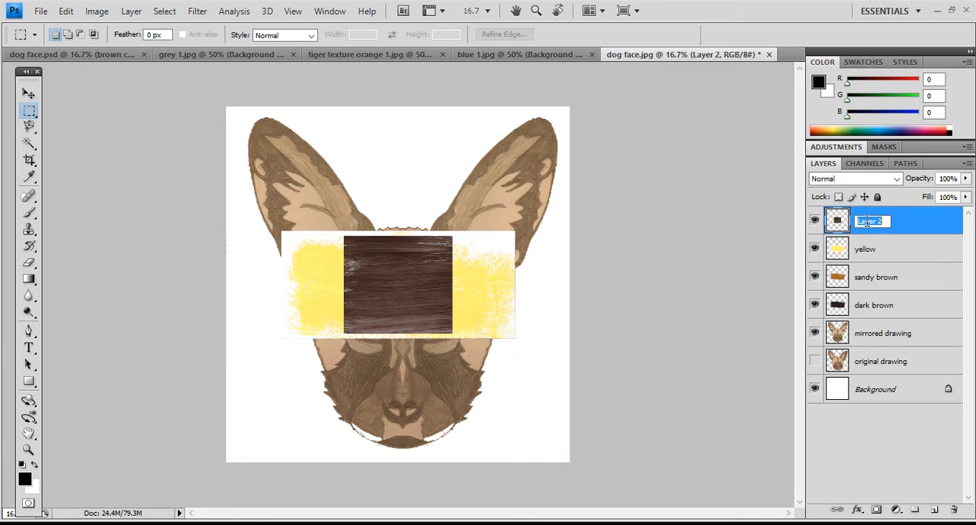
{"action": "type", "text": "brown lines"}
{"action": "key", "text": "Return"}
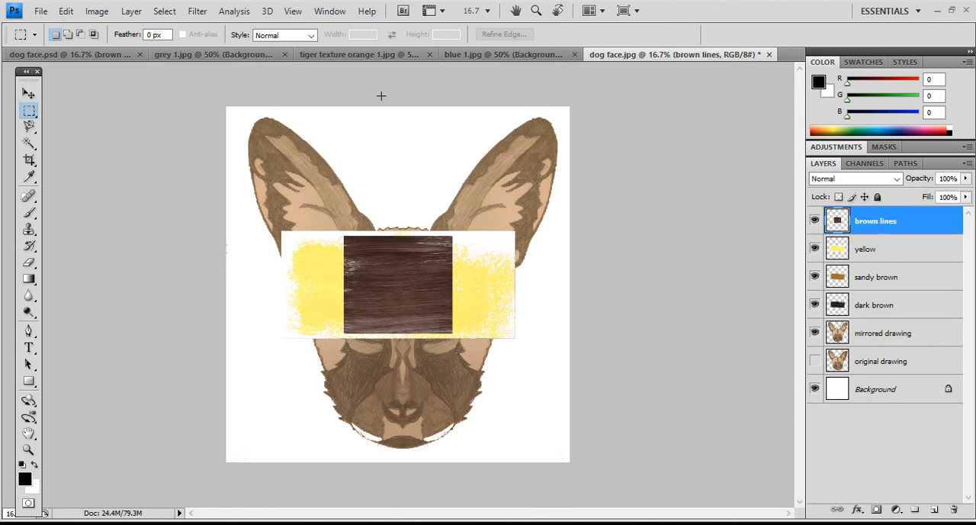
- Hide "Background copy 2" in grey 1.jpg and copy the lighter "Background copy" texture into dog face.jpg
{"action": "left_click", "coordinate": [245, 55]}
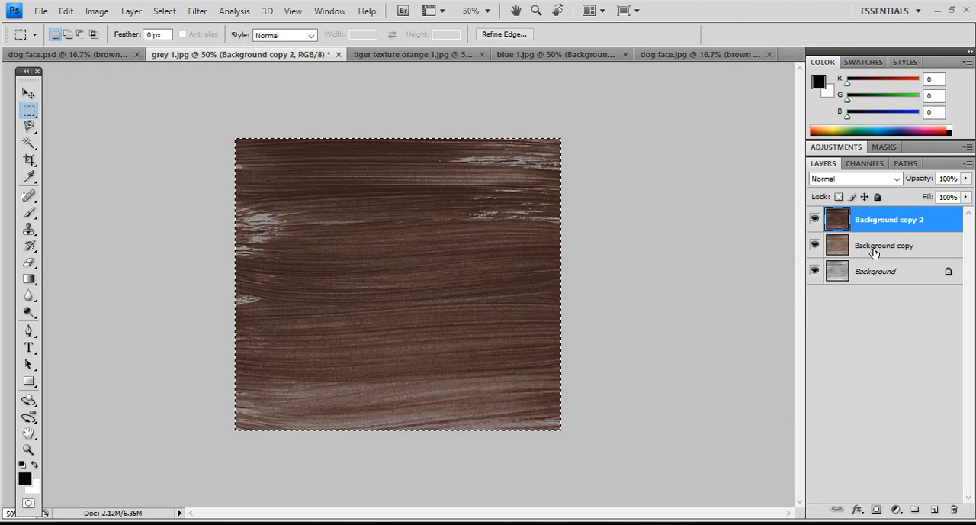
{"action": "left_click", "coordinate": [814, 219]}
{"action": "left_click", "coordinate": [875, 246]}
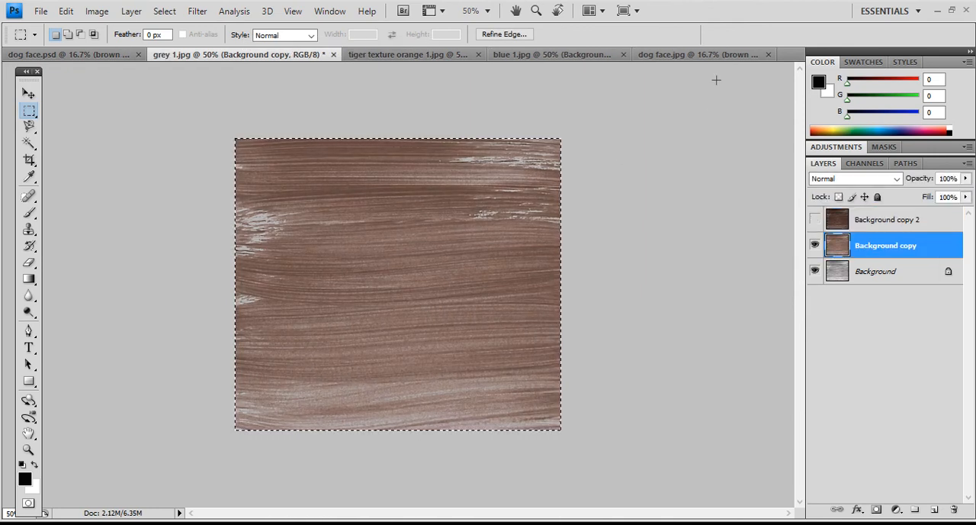
{"action": "left_click", "coordinate": [706, 55]}
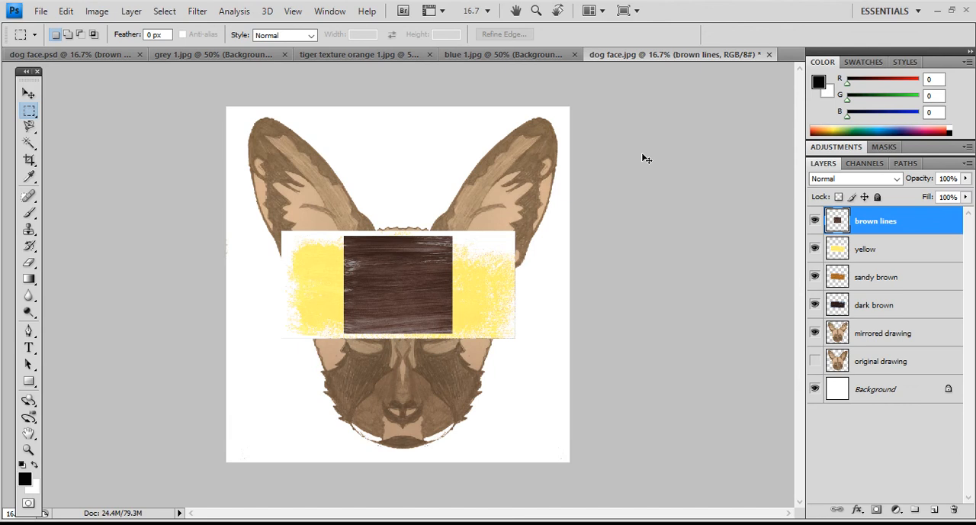
{"action": "key", "text": "ctrl+v"}
- Rename the pasted lighter streaked texture layer as "light brown lines"
{"action": "double_click", "coordinate": [868, 220]}
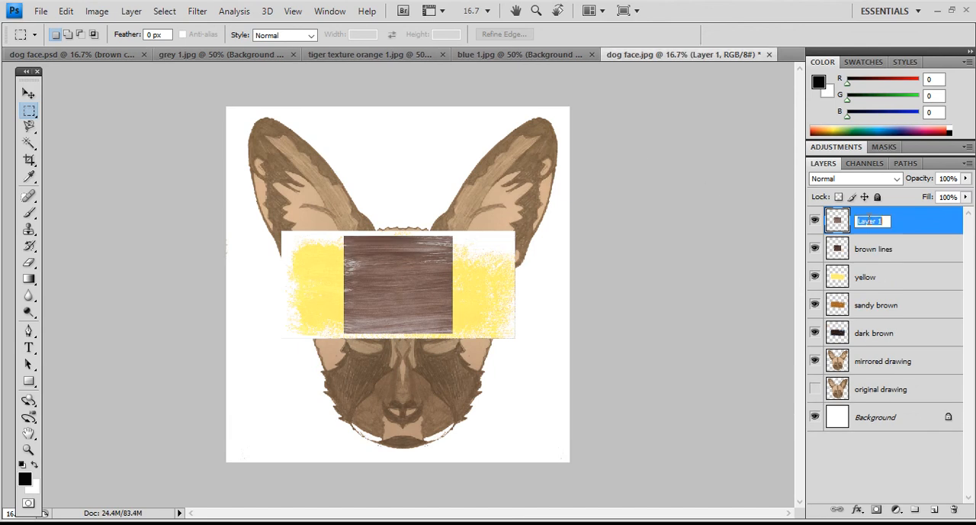
{"action": "type", "text": "light brown lines"}
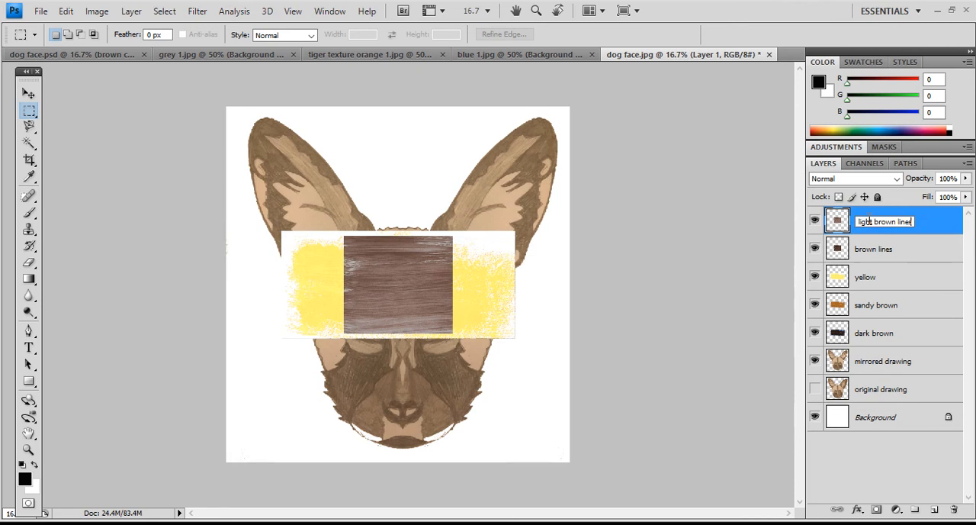
{"action": "key", "text": "Return"}
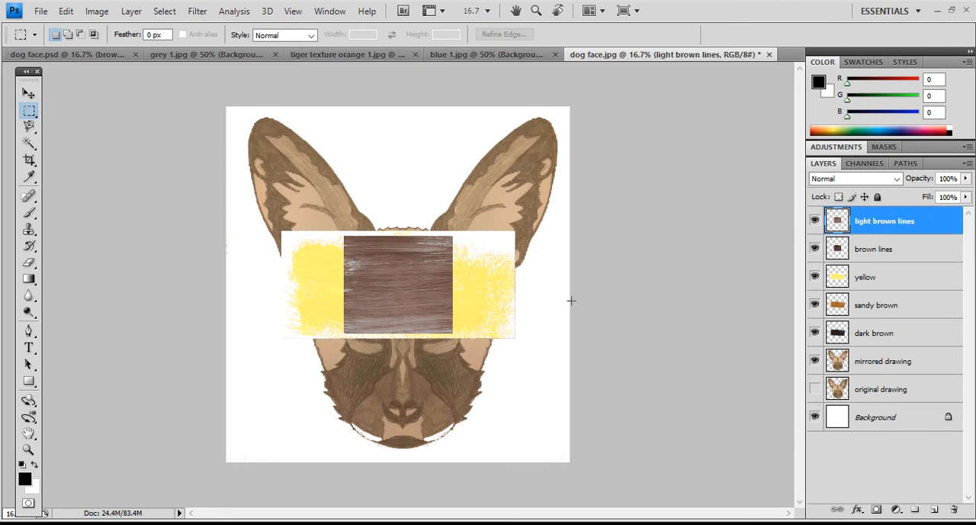
- Copy the reddish-brown "Background" texture from blue 1.jpg and paste it into dog face.jpg above the other textures
{"action": "left_click", "coordinate": [366, 56]}
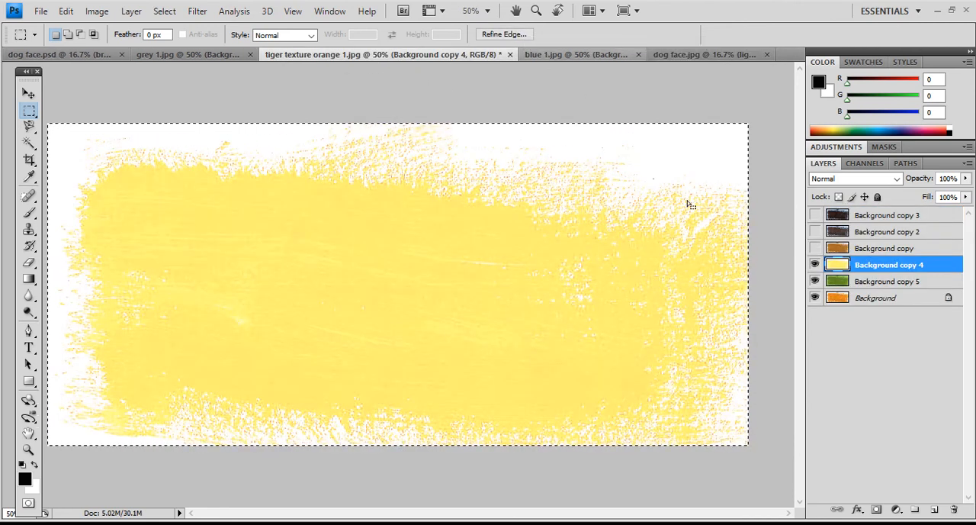
{"action": "left_click", "coordinate": [552, 58]}
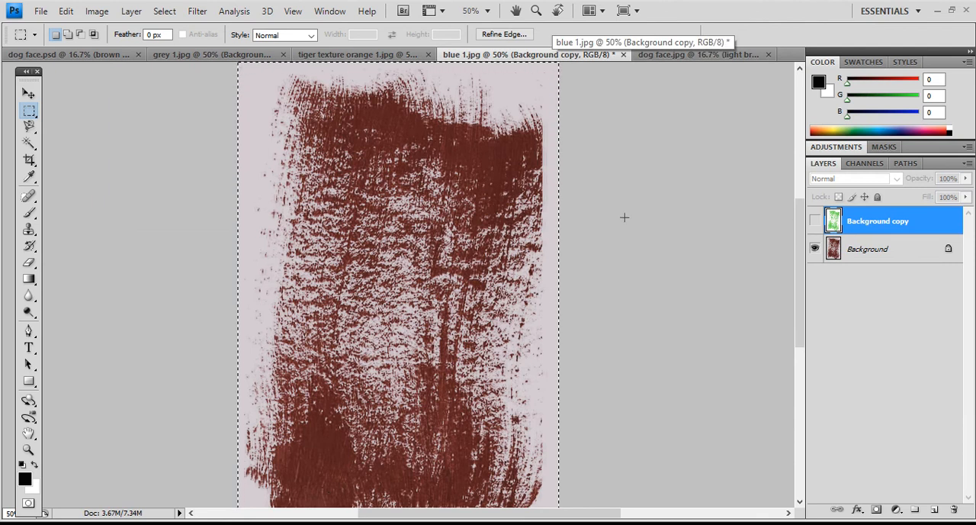
{"action": "left_click", "coordinate": [869, 245]}
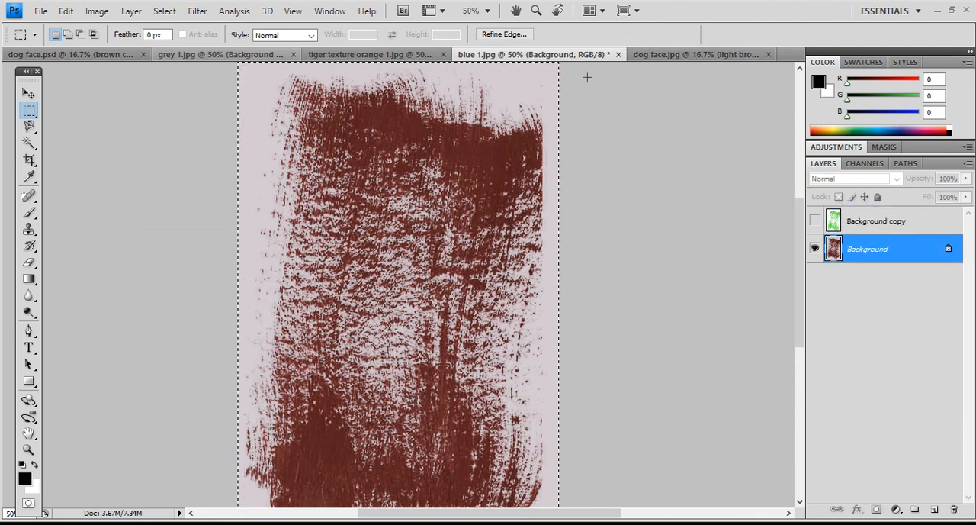
{"action": "left_click", "coordinate": [646, 60]}
{"action": "key", "text": "ctrl+v"}
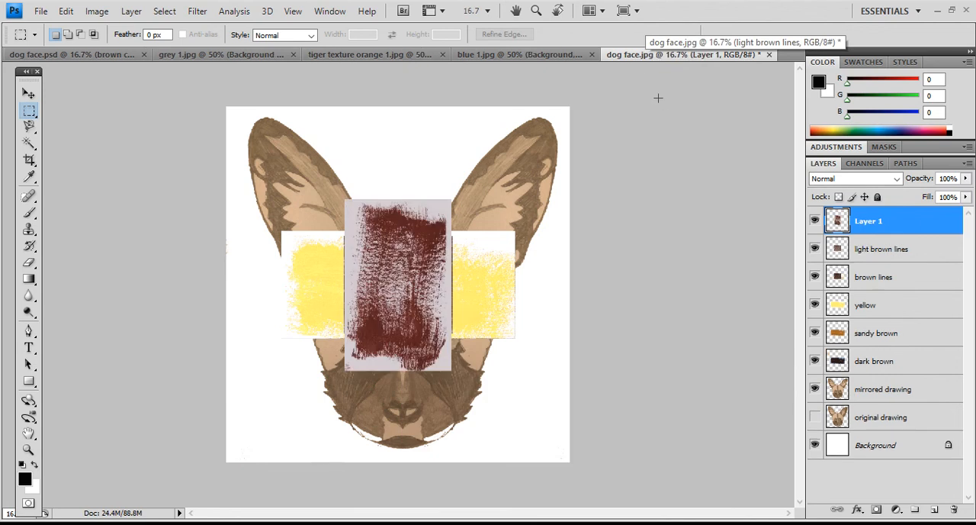
- Rename the pasted reddish-brown texture layer as "brown loose stroke"
{"action": "double_click", "coordinate": [876, 220]}
{"action": "type", "text": "brown"}
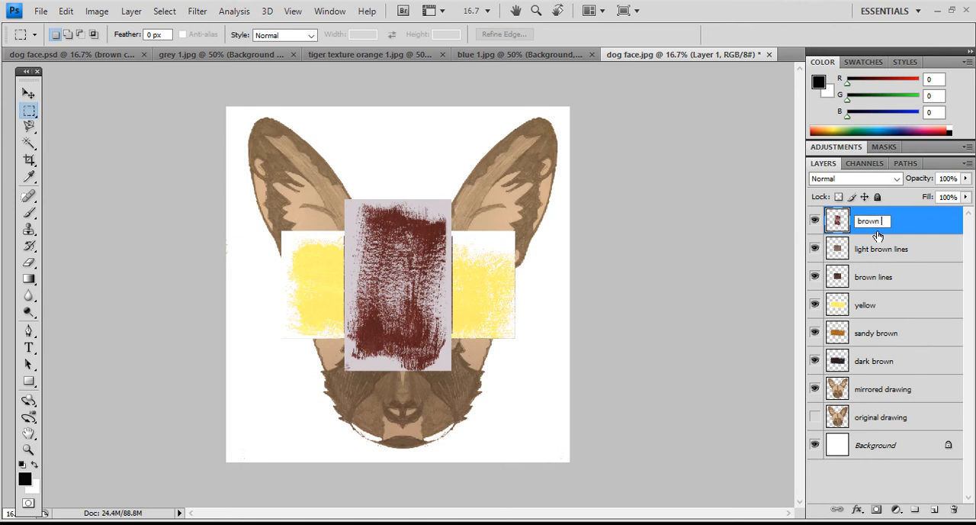
{"action": "type", "text": " loose stroke"}
{"action": "key", "text": "Return"}
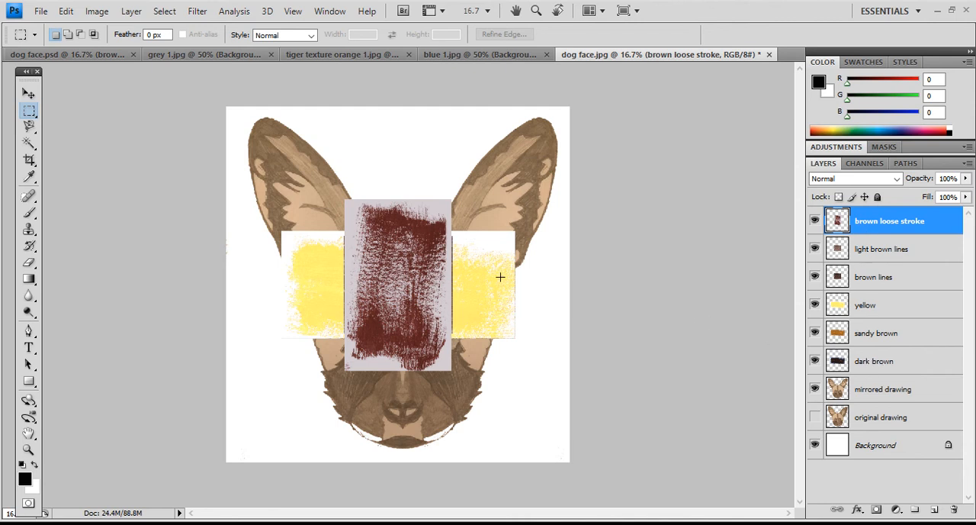
- Hide the "brown loose stroke", "light brown lines", "brown lines", "yellow" and "sandy brown" texture layers
{"action": "left_click", "coordinate": [28, 93]}
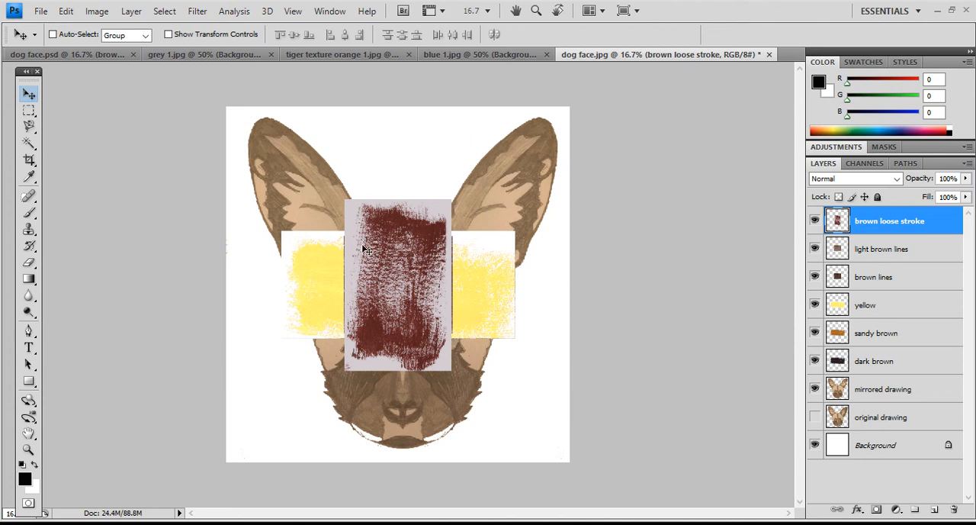
{"action": "left_click", "coordinate": [814, 221]}
{"action": "left_click", "coordinate": [814, 248]}
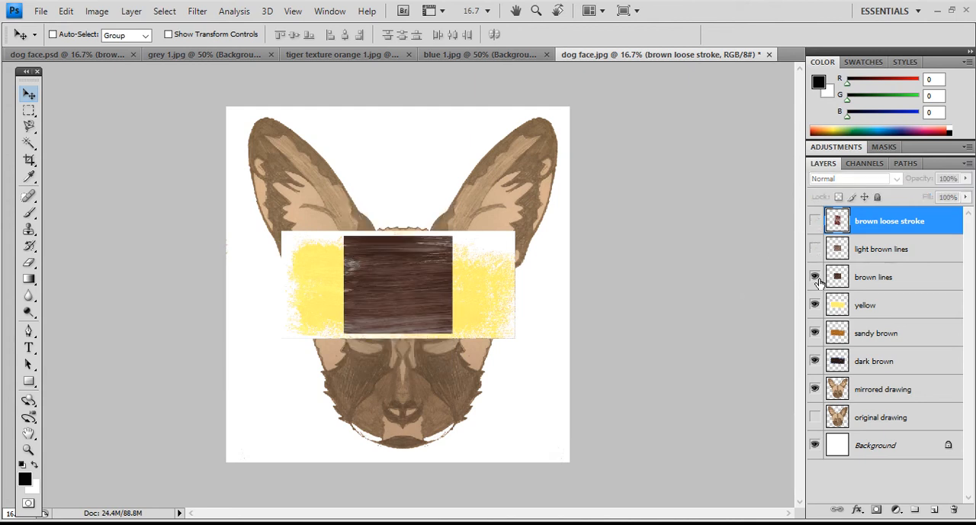
{"action": "left_click", "coordinate": [814, 277]}
{"action": "left_click", "coordinate": [815, 304]}
{"action": "left_click", "coordinate": [815, 333]}
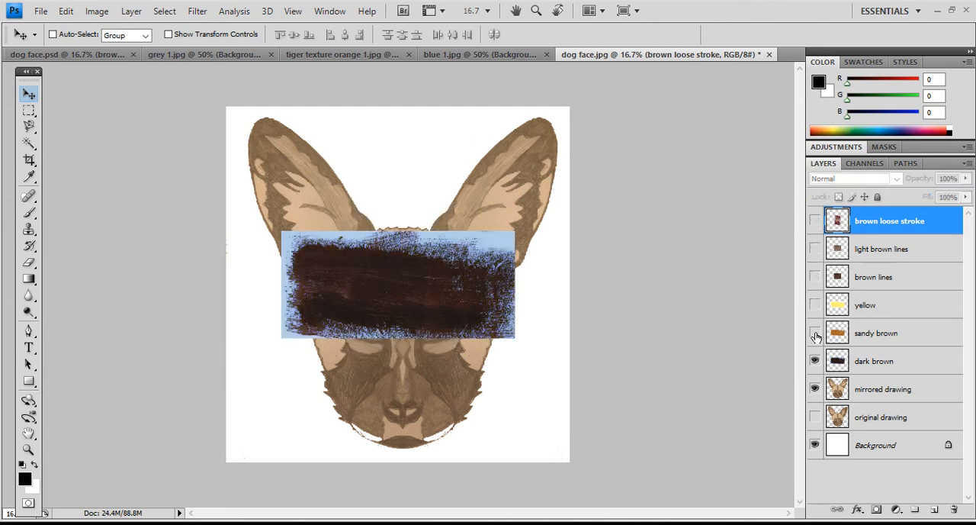
- Select the "dark brown" layer and reposition its texture across the middle of the dog's face with the Move tool
{"action": "left_click", "coordinate": [873, 361]}
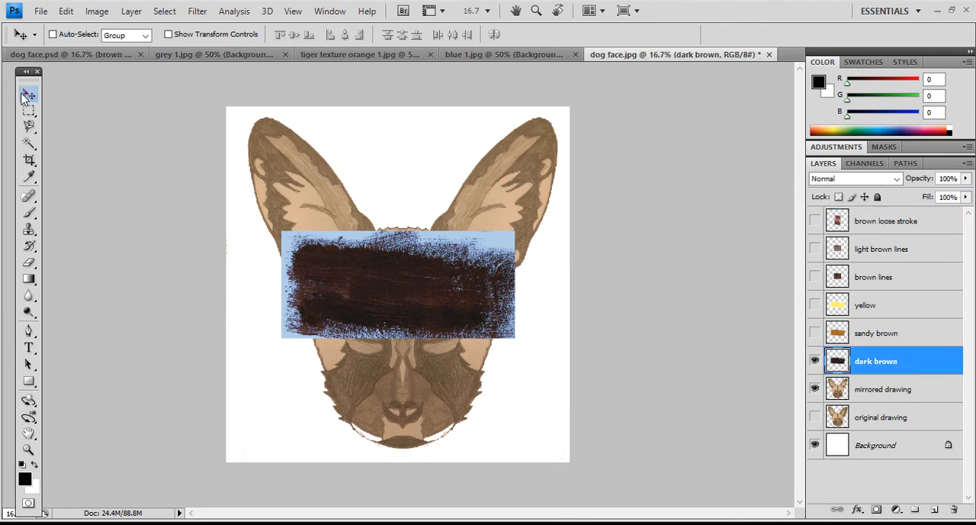
{"action": "left_click_drag", "start_coordinate": [456, 312], "coordinate": [442, 346]}
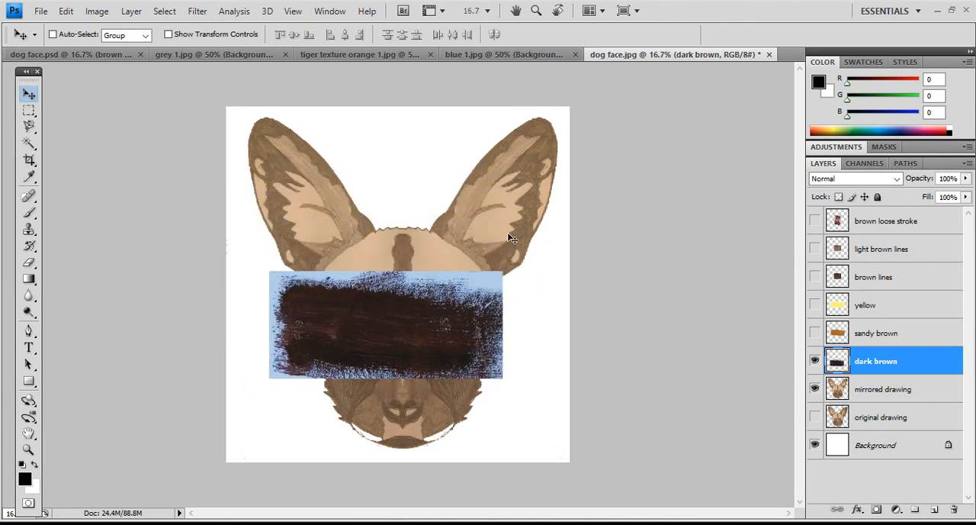
{"action": "left_click_drag", "start_coordinate": [461, 309], "coordinate": [473, 207]}
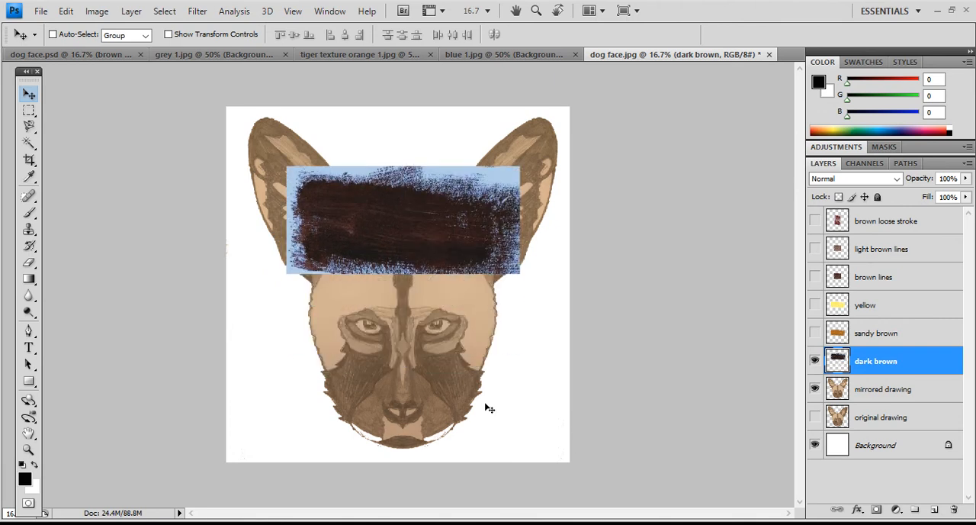
{"action": "left_click_drag", "start_coordinate": [387, 227], "coordinate": [389, 306]}
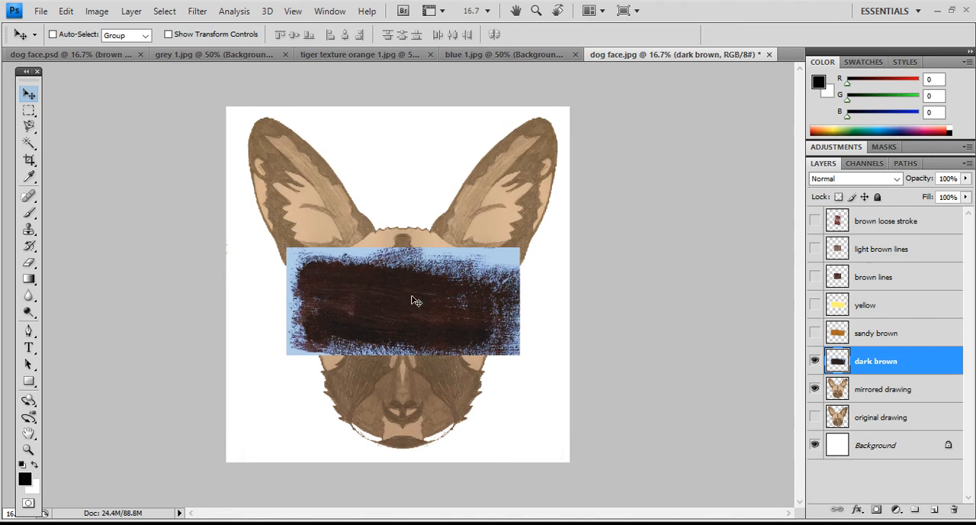
{"action": "left_click_drag", "start_coordinate": [459, 361], "coordinate": [472, 374]}
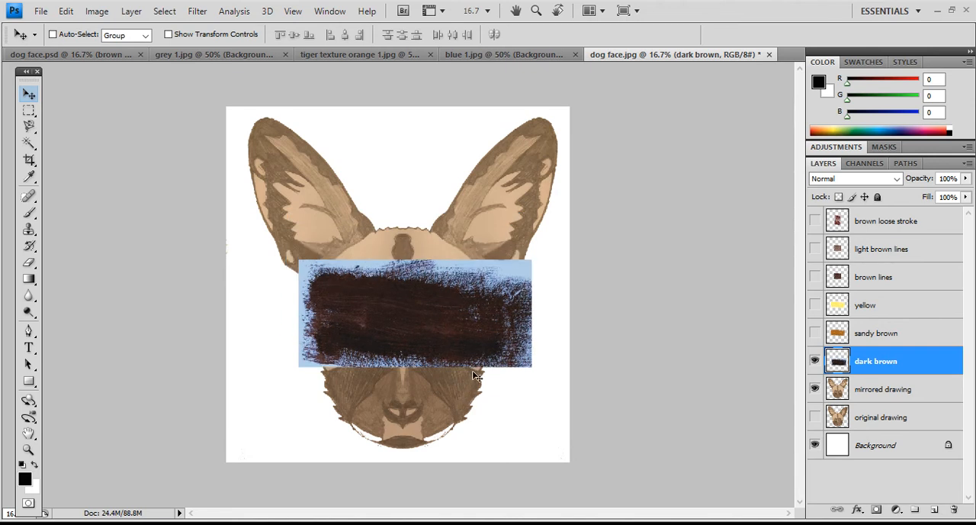
{"action": "left_click_drag", "start_coordinate": [430, 324], "coordinate": [423, 318]}
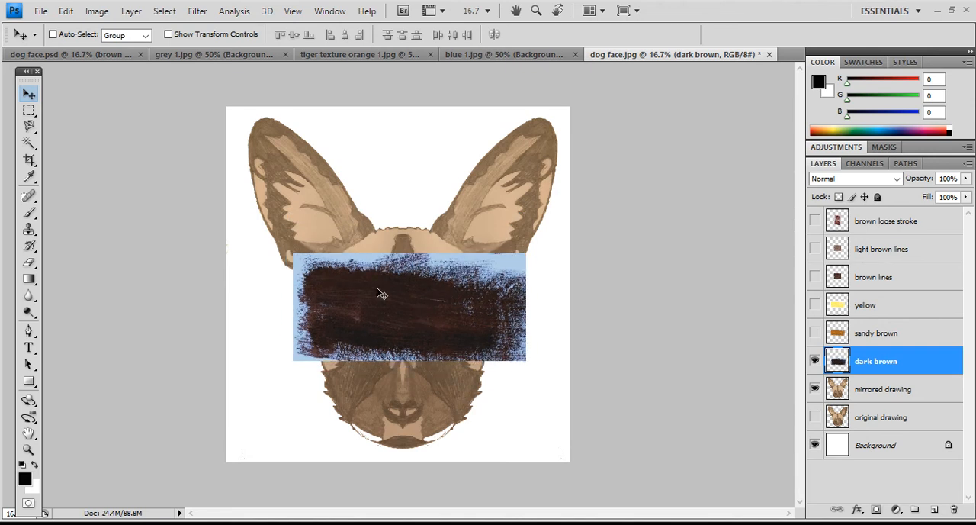
- Free-transform the dark brown texture, rotating it about 45.5° and enlarging it to about 108% width and 113.9% height
{"action": "left_click", "coordinate": [65, 11]}
{"action": "left_click", "coordinate": [94, 270]}
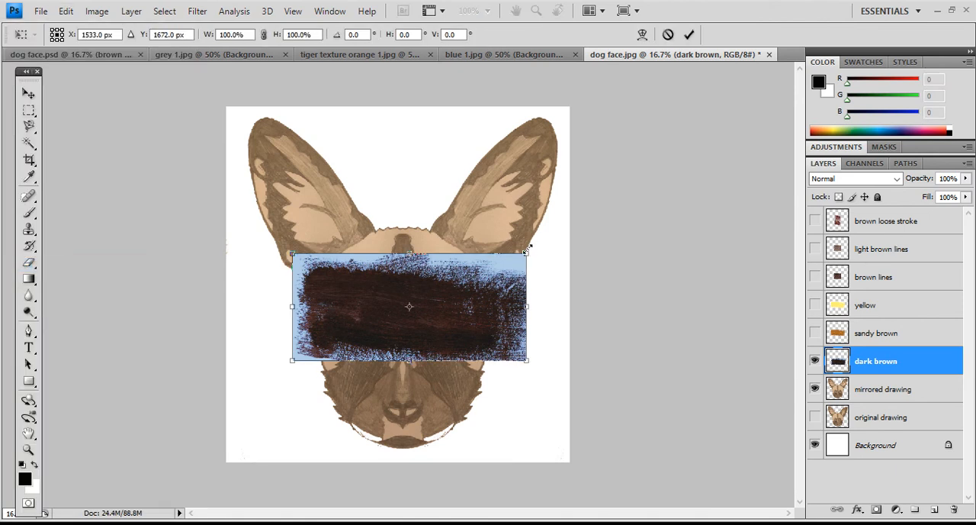
{"action": "left_click_drag", "start_coordinate": [537, 249], "coordinate": [538, 357]}
{"action": "left_click_drag", "start_coordinate": [442, 340], "coordinate": [452, 358]}
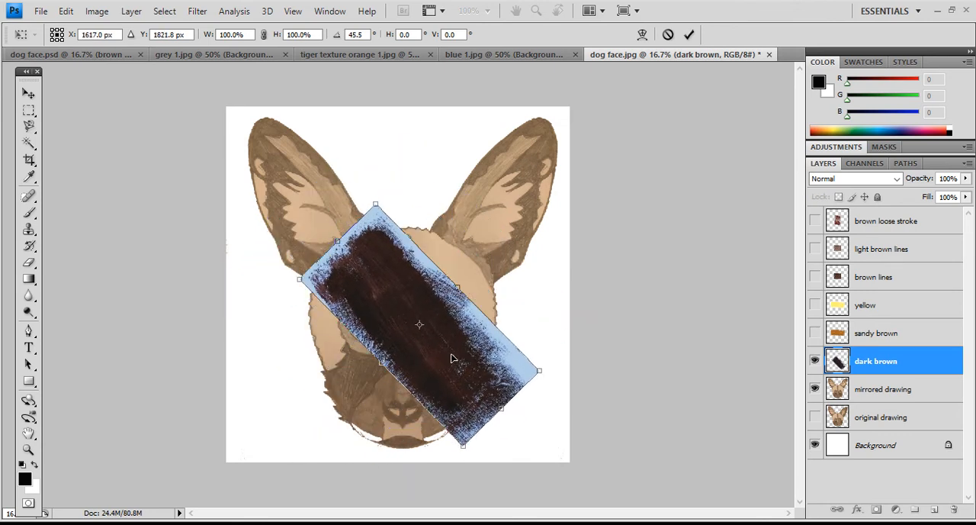
{"action": "left_click_drag", "start_coordinate": [540, 370], "coordinate": [564, 373]}
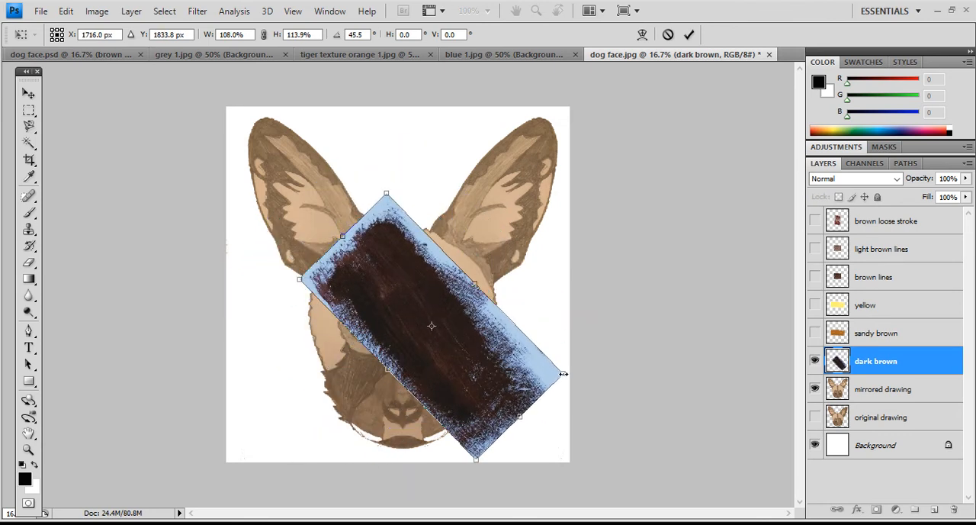
- Adjust the dark brown texture's rotation to about 42.4°, position it diagonally over the face, and hide its layer once the transform is applied
{"action": "left_click_drag", "start_coordinate": [491, 370], "coordinate": [403, 350]}
{"action": "left_click_drag", "start_coordinate": [437, 387], "coordinate": [446, 389]}
{"action": "left_click_drag", "start_coordinate": [357, 169], "coordinate": [351, 186]}
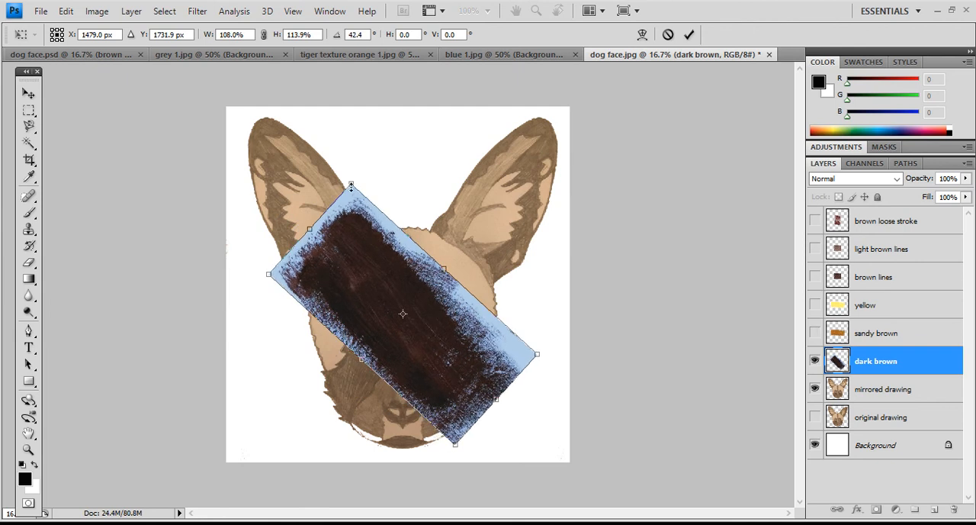
{"action": "left_click_drag", "start_coordinate": [383, 285], "coordinate": [386, 287]}
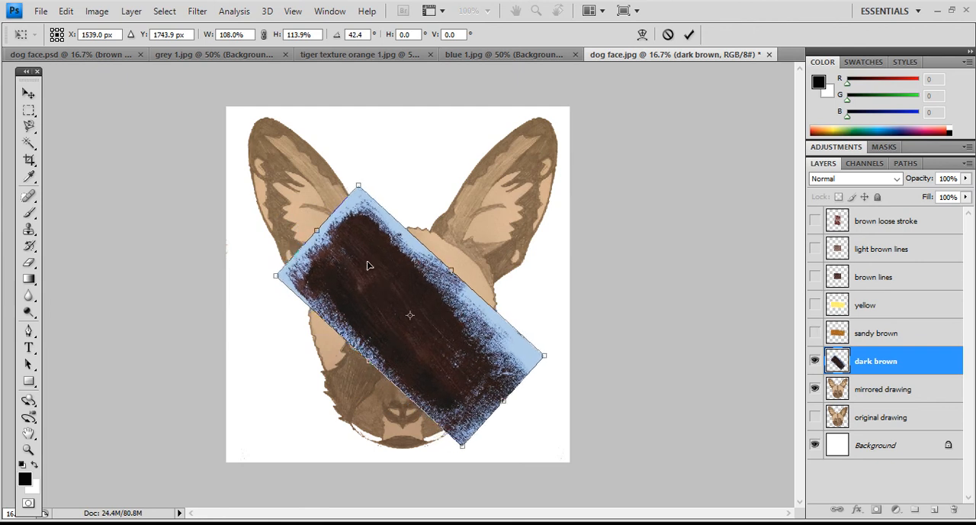
{"action": "key", "text": "Return"}
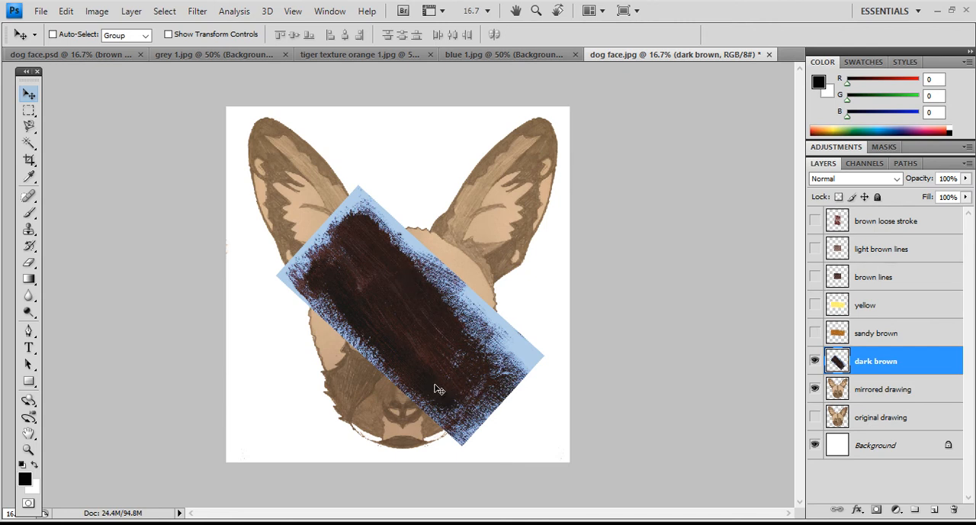
{"action": "left_click", "coordinate": [815, 361]}
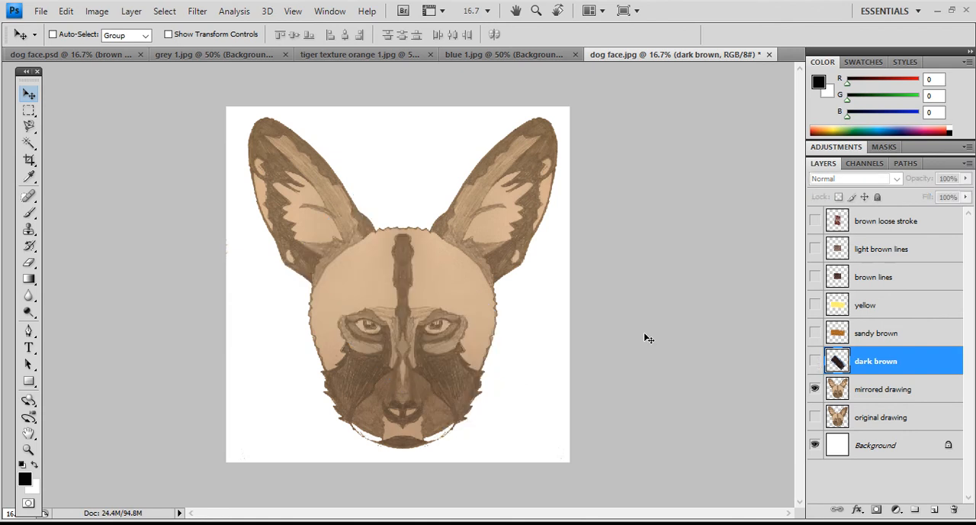
- Make the "mirrored drawing" layer active and enlarge the view to 50% around the dog's muzzle and eyes
{"action": "left_click", "coordinate": [814, 361]}
{"action": "left_click", "coordinate": [814, 360]}
{"action": "left_click", "coordinate": [895, 392]}
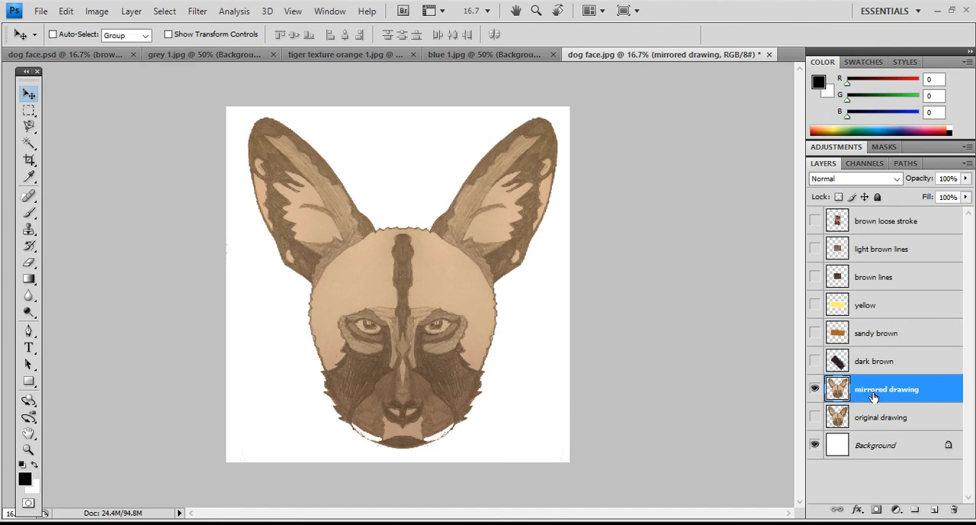
{"action": "left_click", "coordinate": [30, 451]}
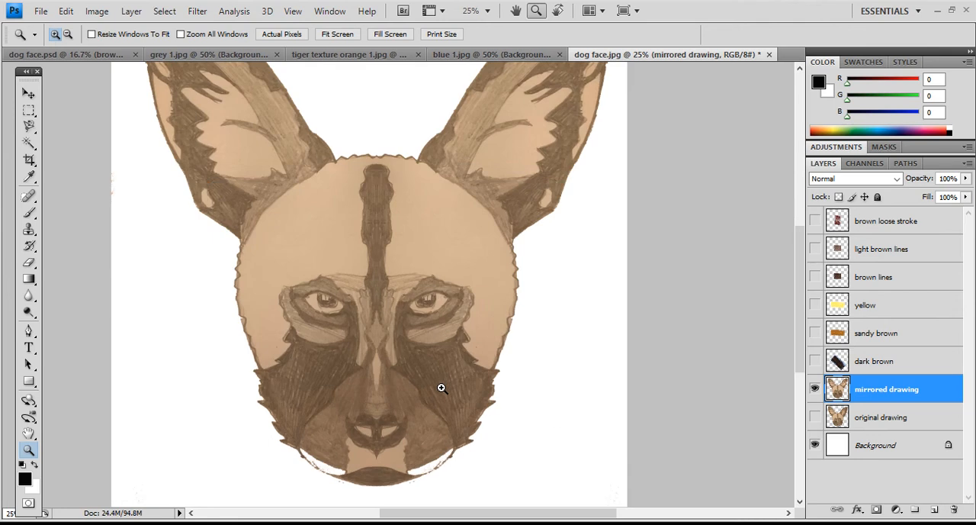
{"action": "left_click", "coordinate": [446, 385]}
{"action": "left_click", "coordinate": [451, 390]}
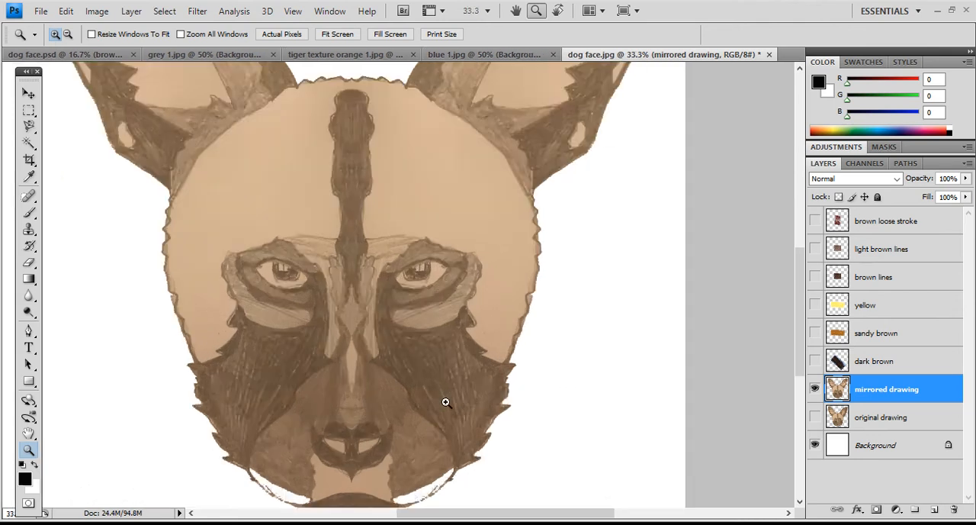
{"action": "left_click", "coordinate": [447, 391]}
{"action": "scroll", "coordinate": [446, 390], "scroll_direction": "down", "scroll_amount": 2}
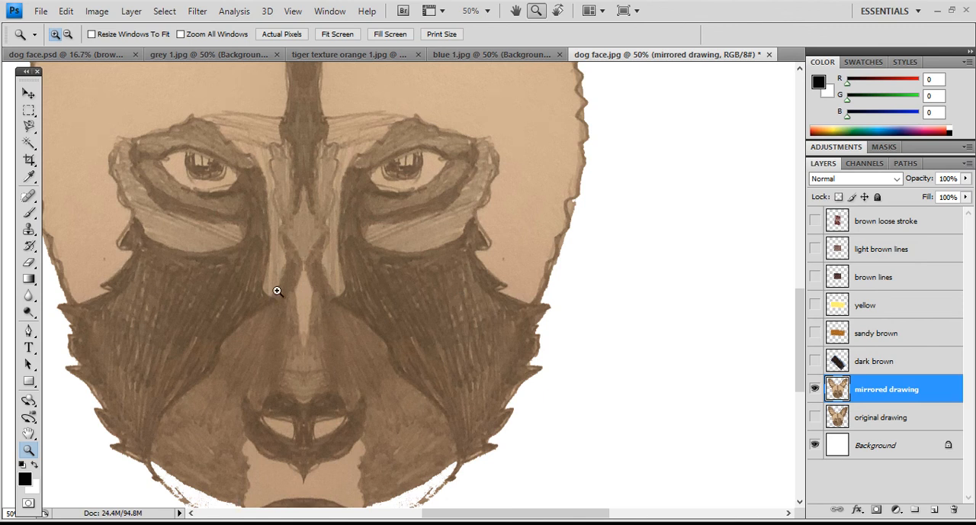
- Try to select the dark patch on the dog's right-hand cheek with the Magic Wand at tolerance 20, then at 10 with added areas
{"action": "left_click", "coordinate": [29, 145]}
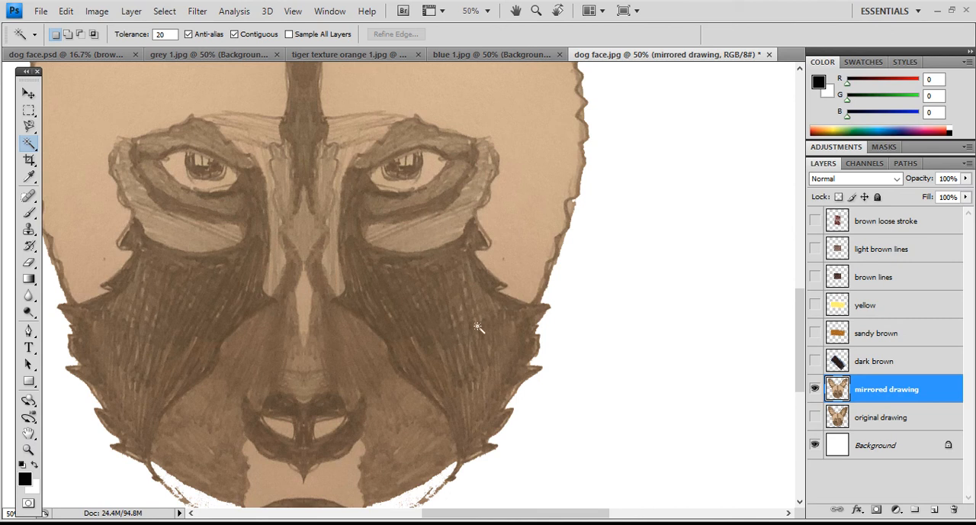
{"action": "left_click", "coordinate": [430, 315]}
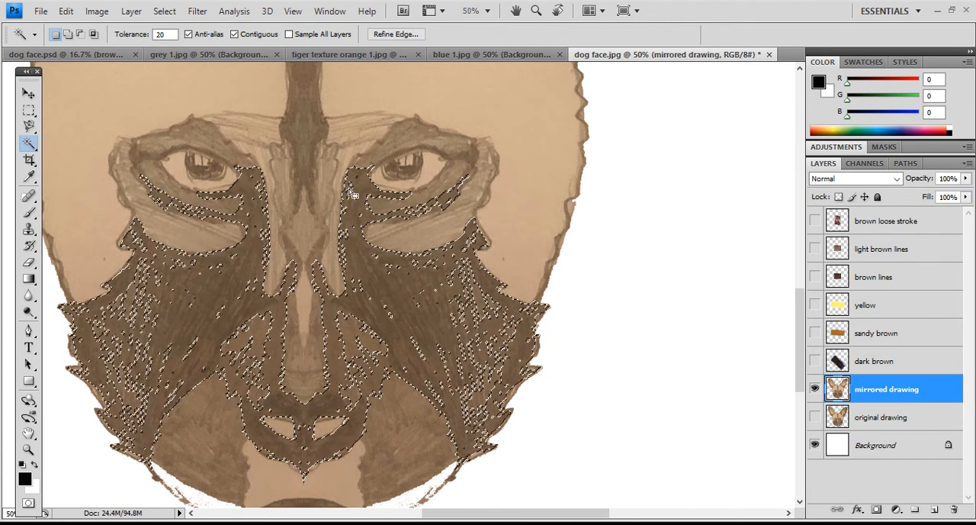
{"action": "double_click", "coordinate": [168, 34]}
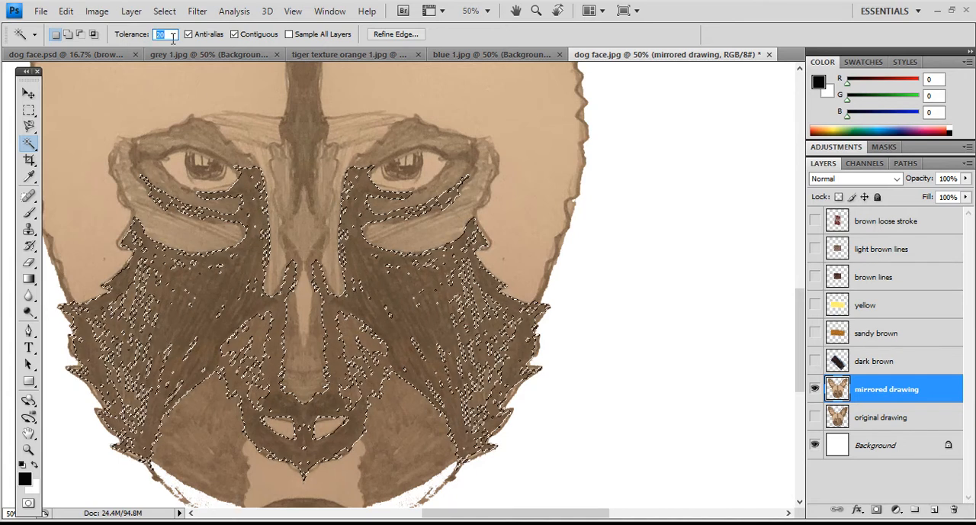
{"action": "type", "text": "10"}
{"action": "left_click", "coordinate": [407, 298]}
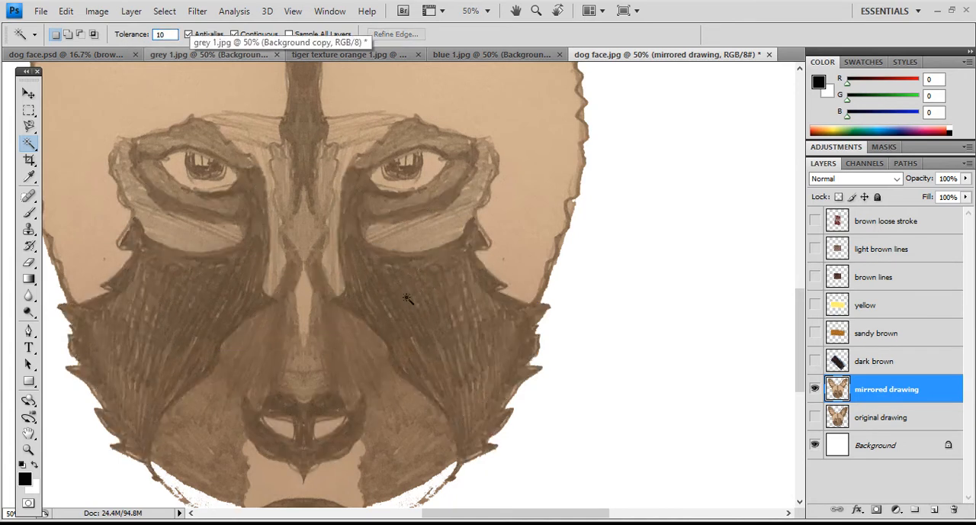
{"action": "left_click", "coordinate": [432, 307]}
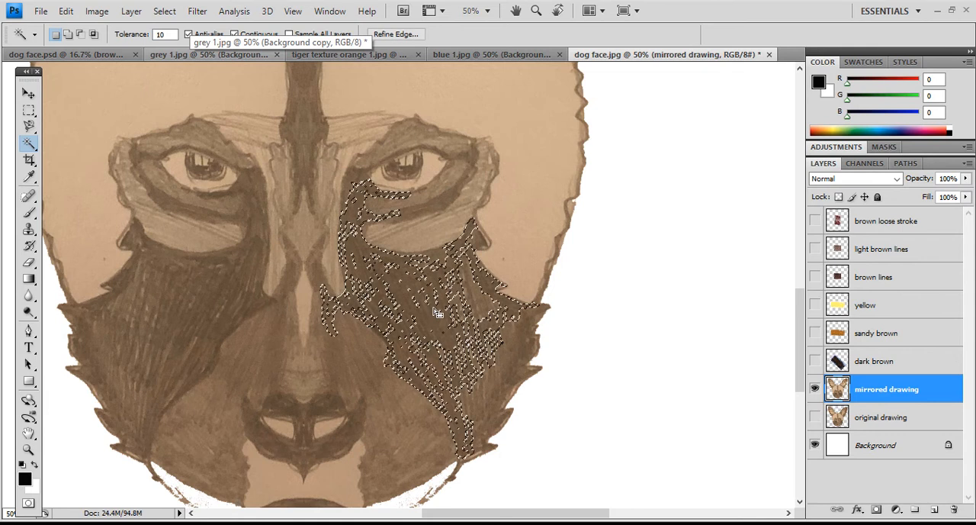
{"action": "left_click", "coordinate": [451, 314], "text": "shift"}
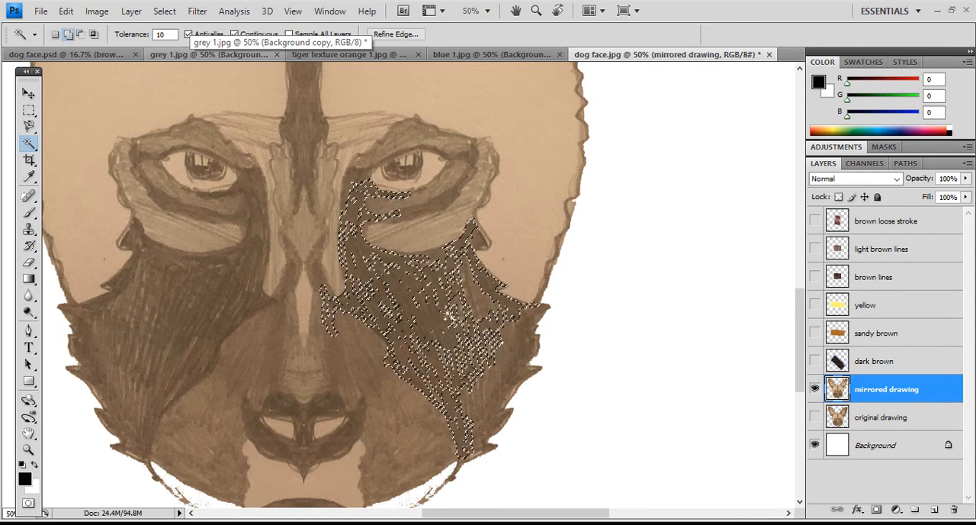
{"action": "left_click", "coordinate": [485, 380], "text": "shift"}
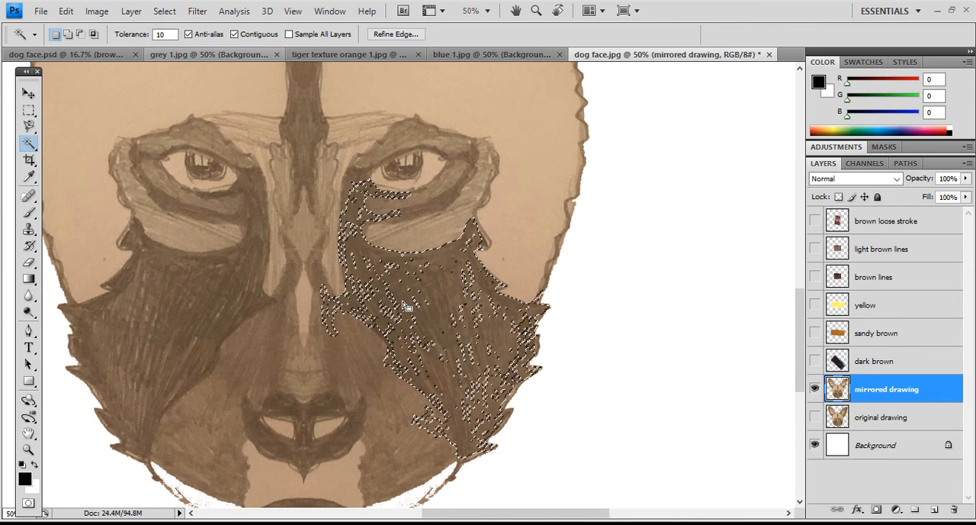
- Try selecting the light forehead areas on both sides of the central stripe with the Magic Wand at tolerance 10, then deselect
{"action": "scroll", "coordinate": [478, 285], "scroll_direction": "up", "scroll_amount": 3}
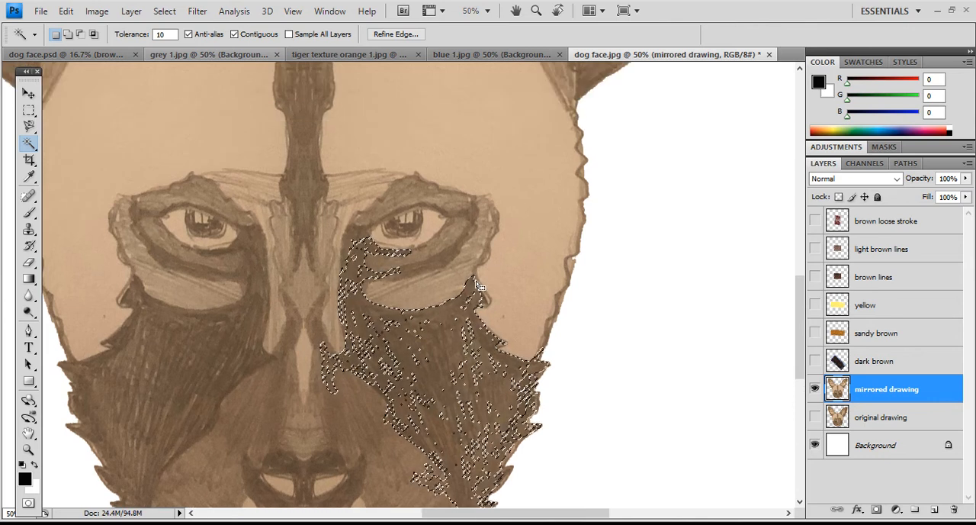
{"action": "left_click", "coordinate": [483, 190]}
{"action": "scroll", "coordinate": [484, 195], "scroll_direction": "up", "scroll_amount": 1}
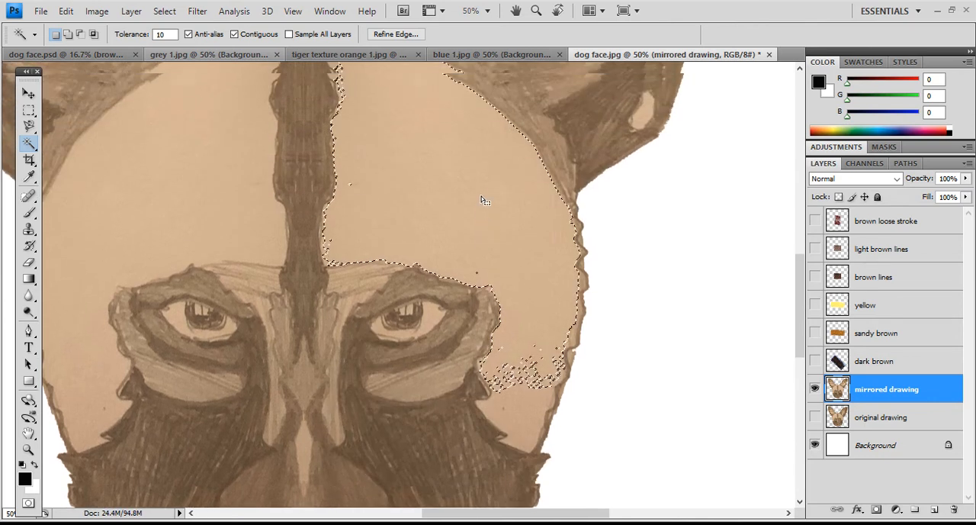
{"action": "left_click", "coordinate": [532, 410], "text": "shift"}
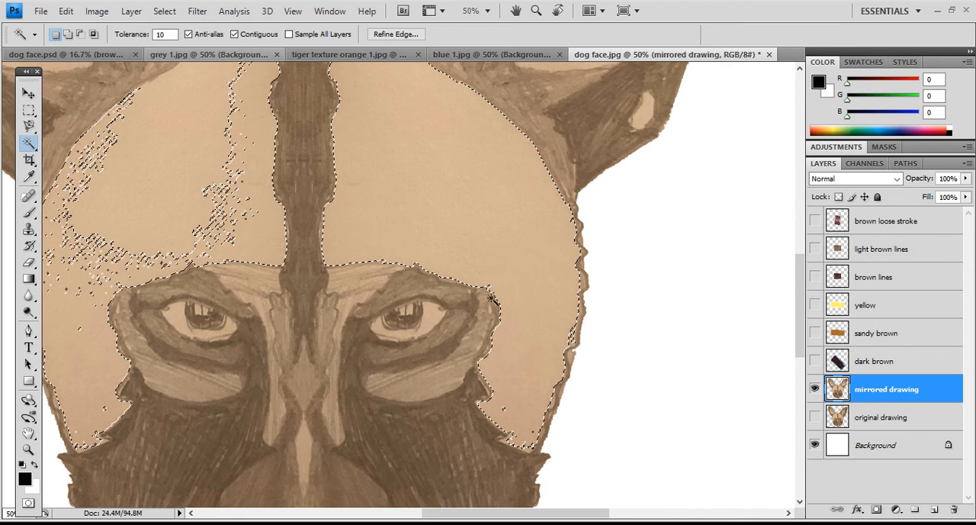
{"action": "scroll", "coordinate": [498, 288], "scroll_direction": "up", "scroll_amount": 1}
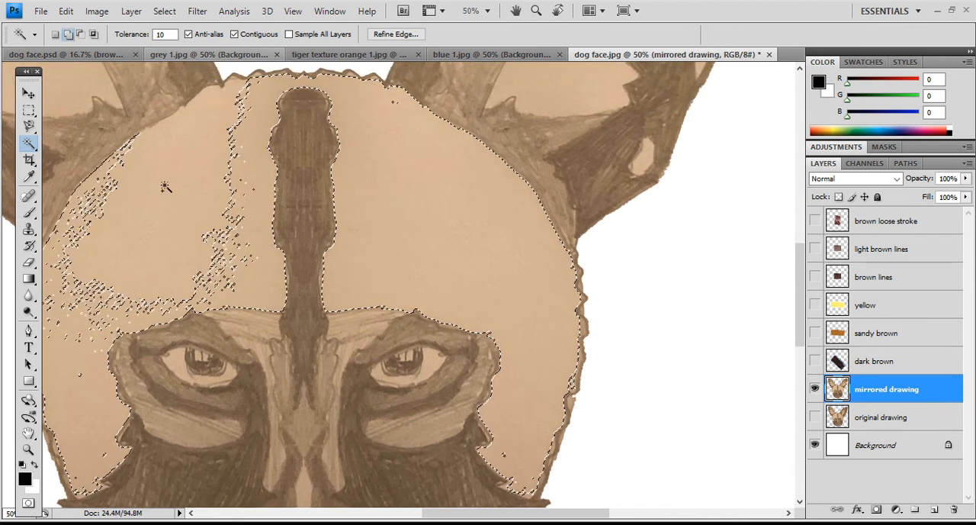
{"action": "left_click", "coordinate": [196, 213], "text": "shift"}
{"action": "scroll", "coordinate": [246, 290], "scroll_direction": "down", "scroll_amount": 1}
{"action": "scroll", "coordinate": [246, 290], "scroll_direction": "down", "scroll_amount": 1}
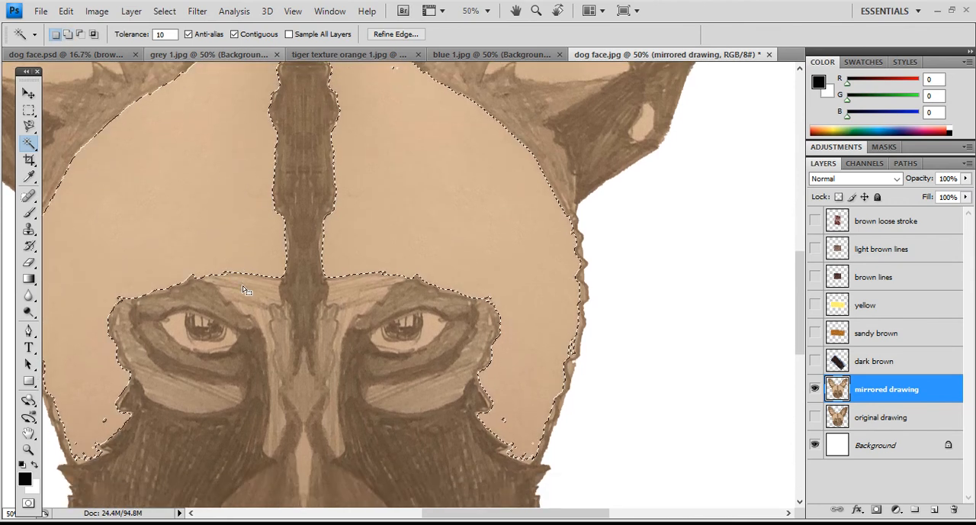
{"action": "scroll", "coordinate": [246, 290], "scroll_direction": "down", "scroll_amount": 1}
{"action": "scroll", "coordinate": [247, 290], "scroll_direction": "up", "scroll_amount": 4}
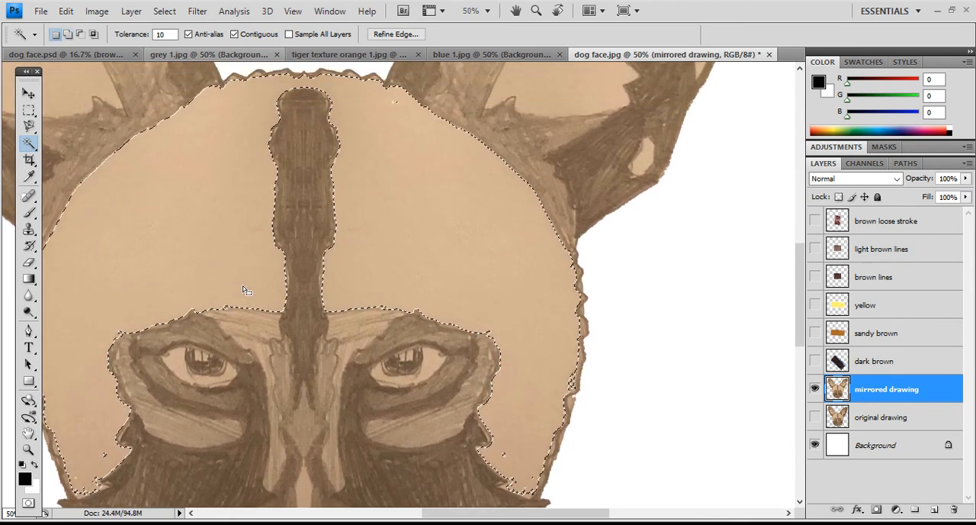
{"action": "scroll", "coordinate": [328, 198], "scroll_direction": "down", "scroll_amount": 5}
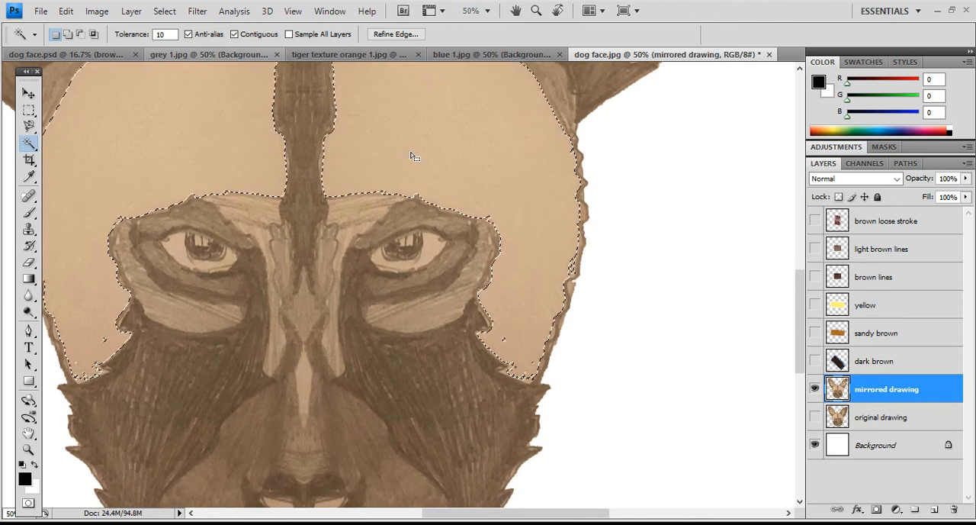
{"action": "scroll", "coordinate": [381, 172], "scroll_direction": "up", "scroll_amount": 2}
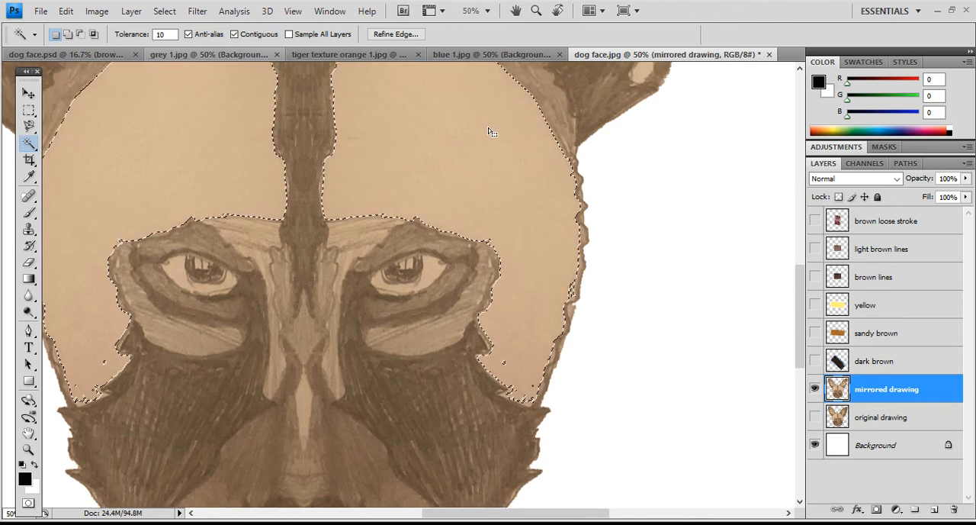
{"action": "scroll", "coordinate": [475, 164], "scroll_direction": "up", "scroll_amount": 2}
{"action": "scroll", "coordinate": [447, 187], "scroll_direction": "down", "scroll_amount": 2}
{"action": "scroll", "coordinate": [447, 206], "scroll_direction": "down", "scroll_amount": 6}
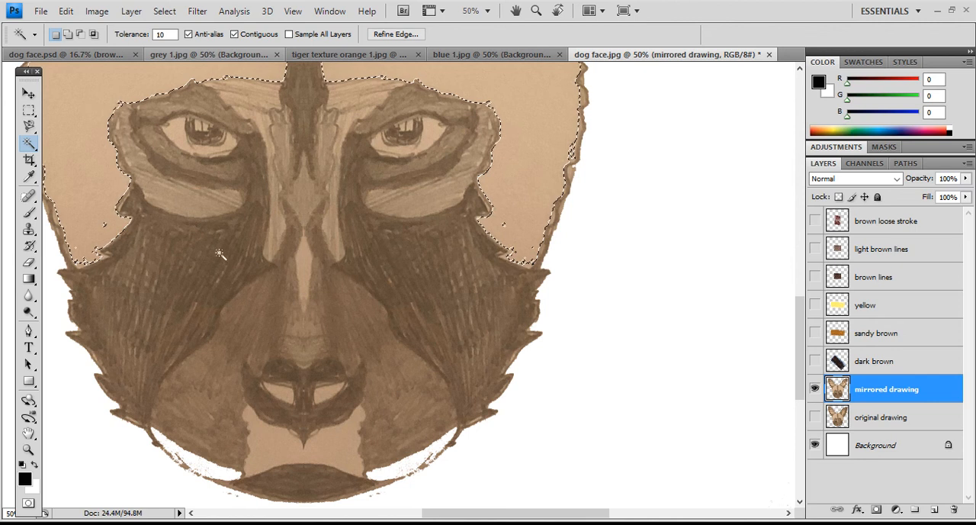
{"action": "left_click", "coordinate": [29, 112]}
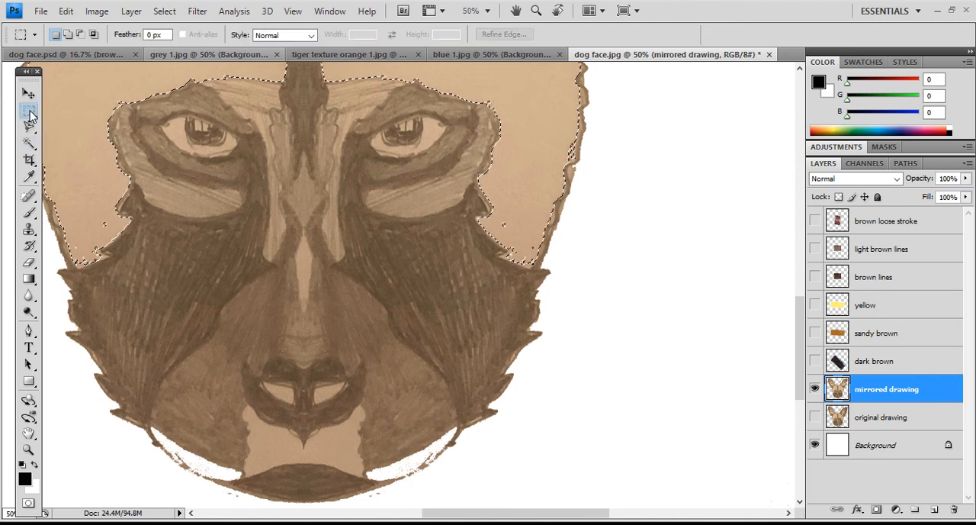
{"action": "left_click", "coordinate": [212, 247]}
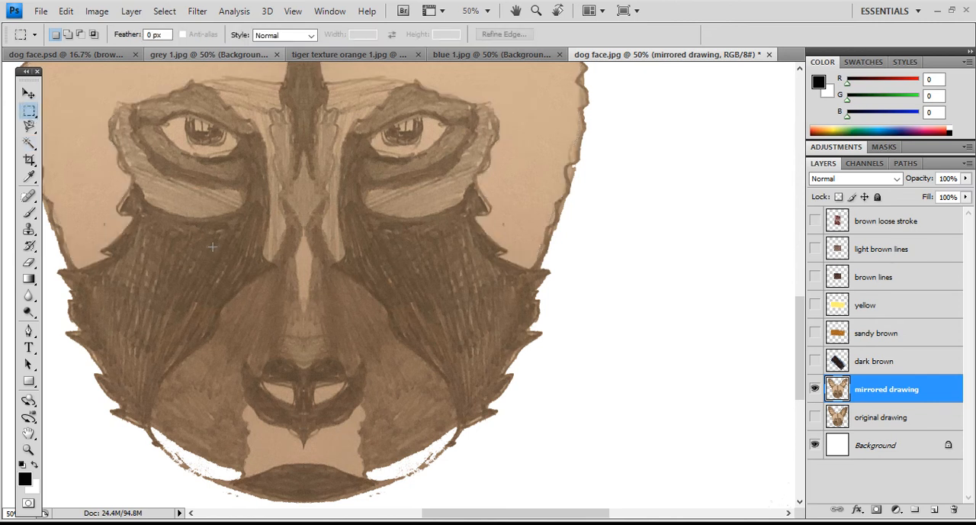
- Trace the dark patch around the right-hand eye and down the jagged cheek with the Magnetic Lasso and close the selection
{"action": "left_click", "coordinate": [29, 126]}
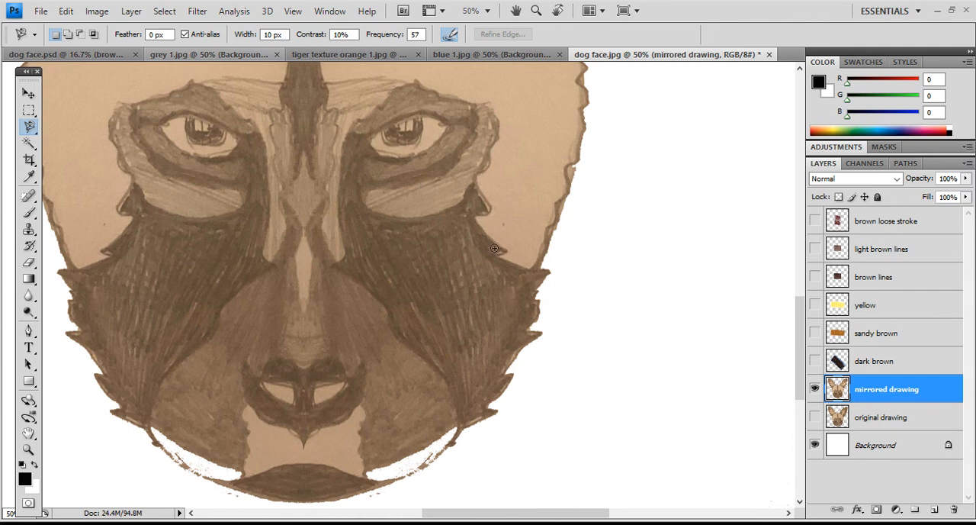
{"action": "left_click", "coordinate": [473, 218]}
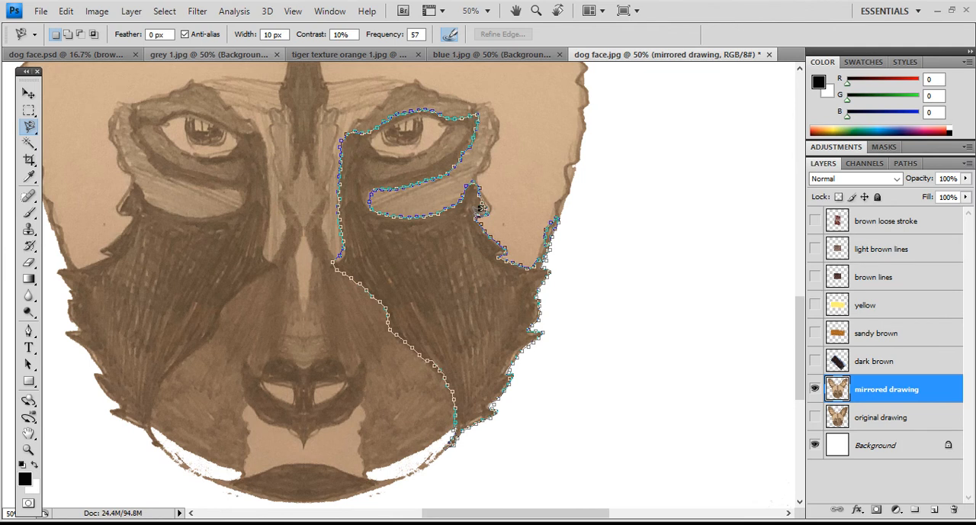
{"action": "double_click", "coordinate": [481, 208]}
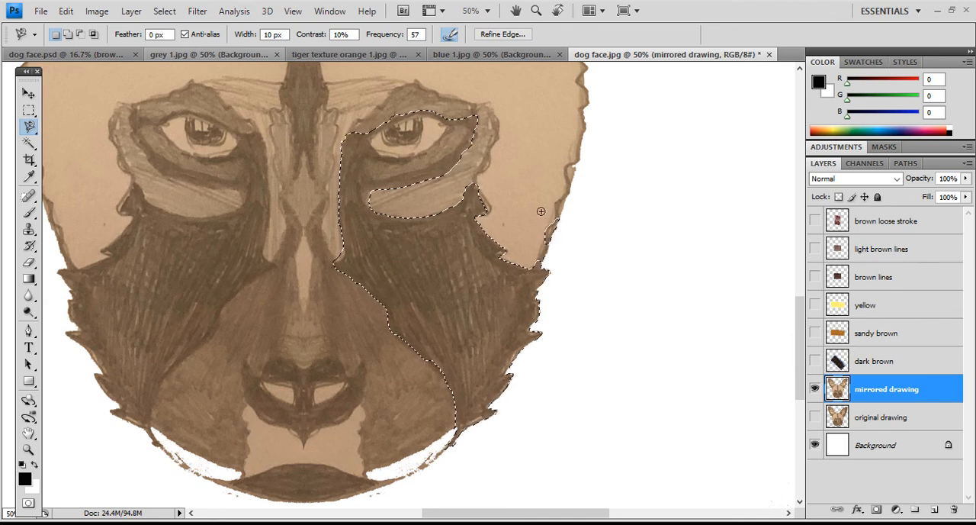
- Show the "dark brown" texture layer, copy the traced area from it onto a new layer, and hide "dark brown" again
{"action": "left_click", "coordinate": [816, 361]}
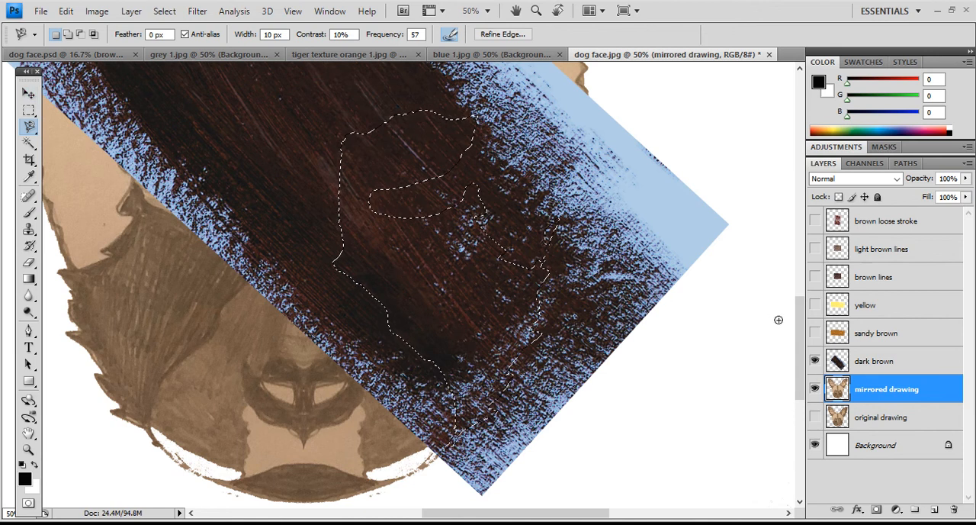
{"action": "left_click", "coordinate": [866, 363]}
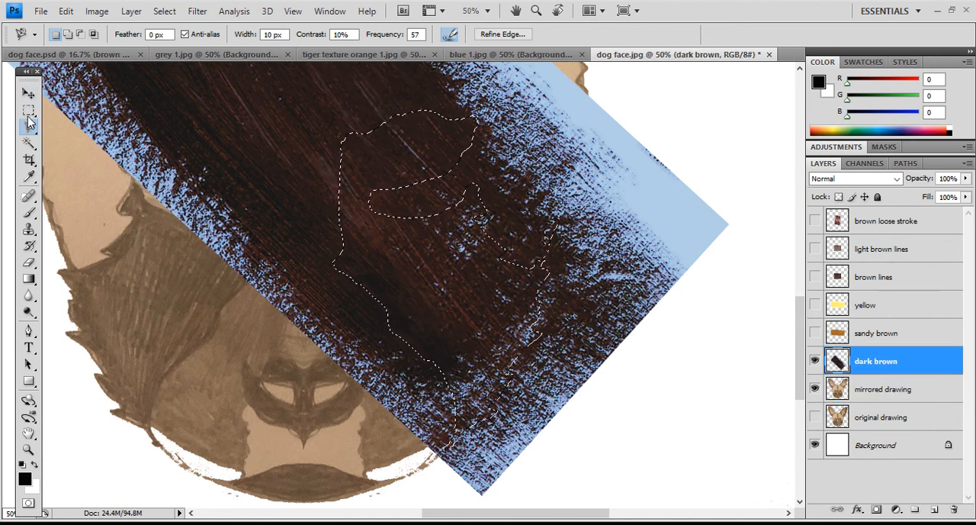
{"action": "key", "text": "v"}
{"action": "left_click_drag", "start_coordinate": [598, 204], "coordinate": [568, 207]}
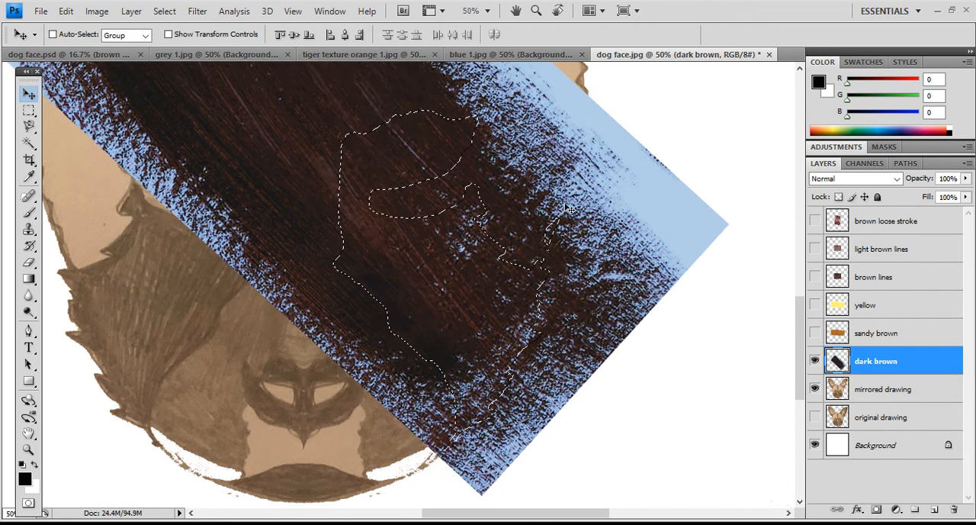
{"action": "left_click", "coordinate": [28, 111]}
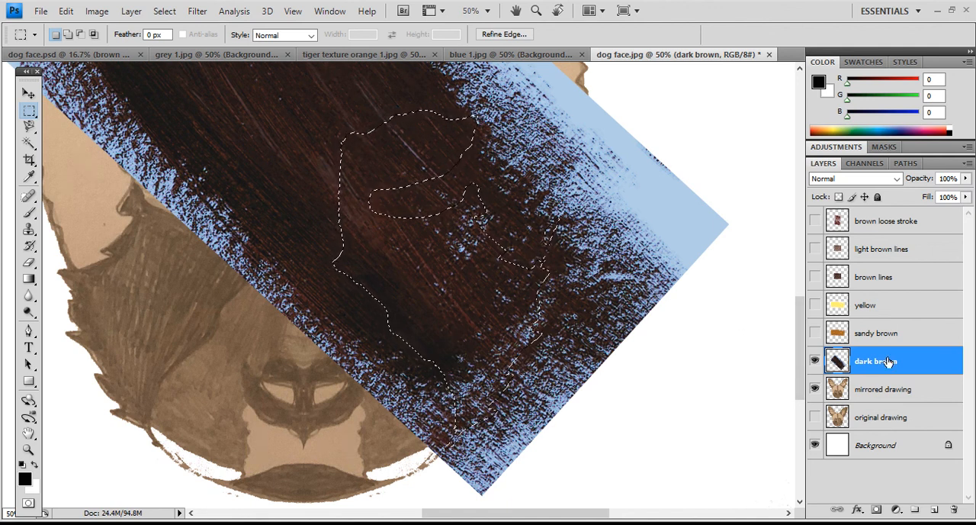
{"action": "key", "text": "ctrl+j"}
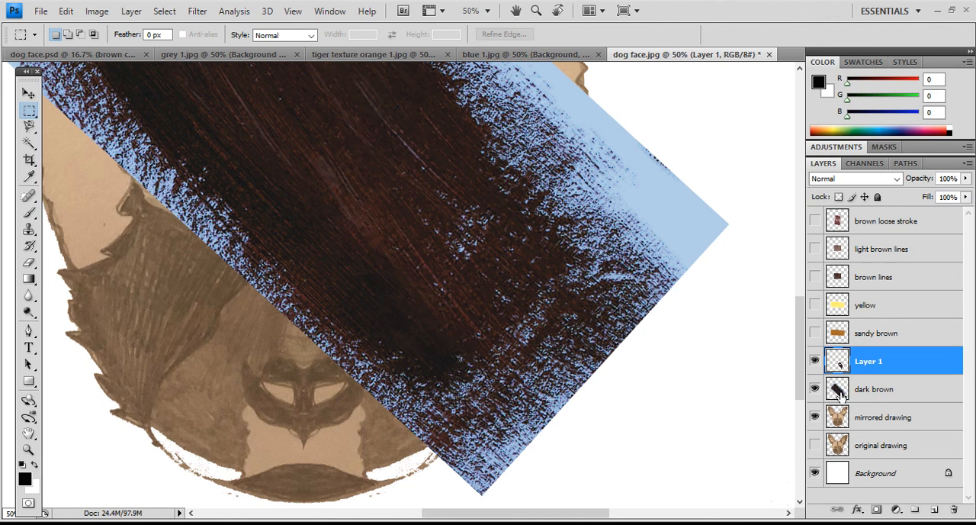
{"action": "left_click", "coordinate": [814, 388]}
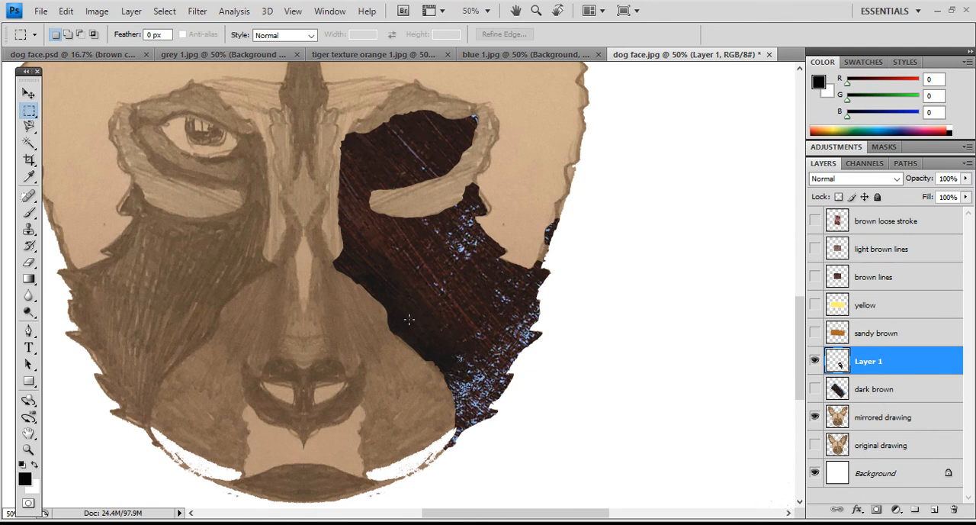
- Try moving the cut-out dark brown piece off the face with the Move tool, then undo the move
{"action": "left_click", "coordinate": [28, 93]}
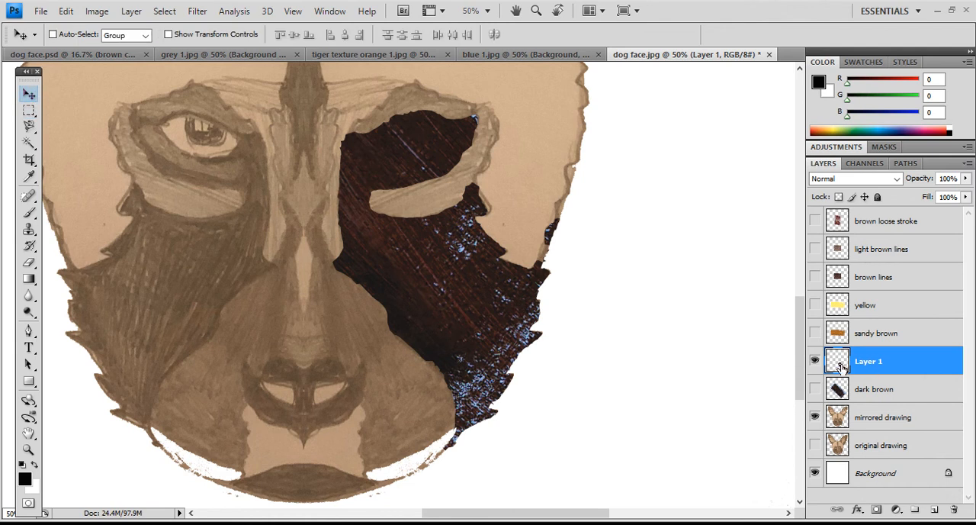
{"action": "left_click_drag", "start_coordinate": [469, 300], "coordinate": [632, 280]}
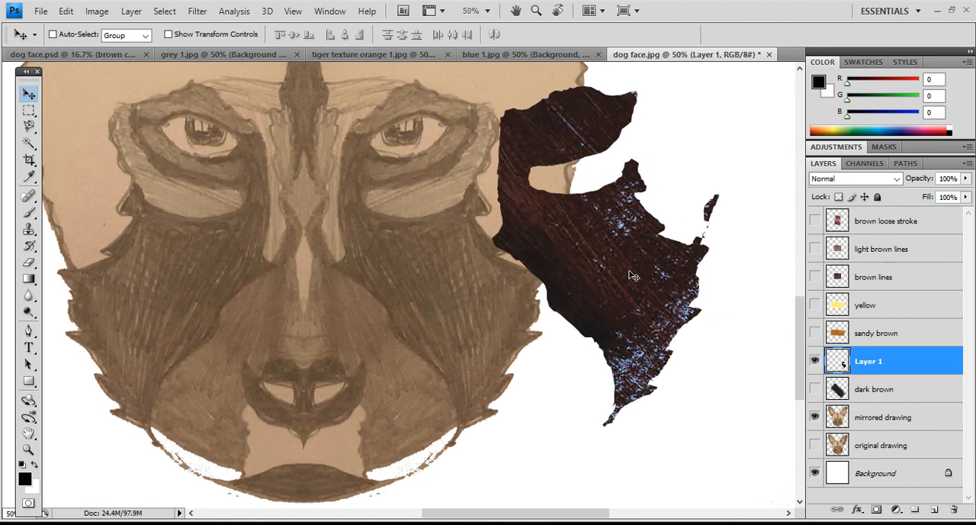
{"action": "key", "text": "ctrl+z"}
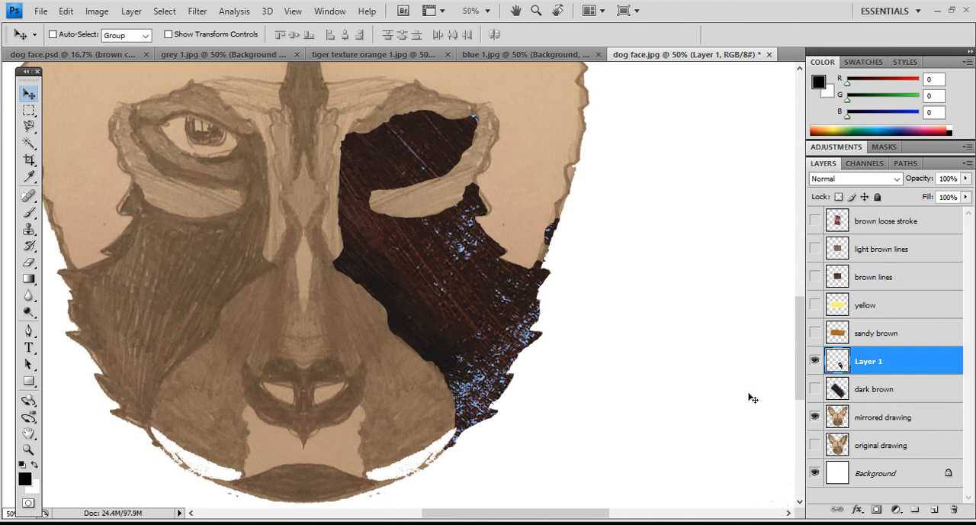
- Rename the cut-out cheek layer "Layer 1" as RIGHT CHEEK FUR and move the "dark brown" layer directly above it
{"action": "double_click", "coordinate": [869, 366]}
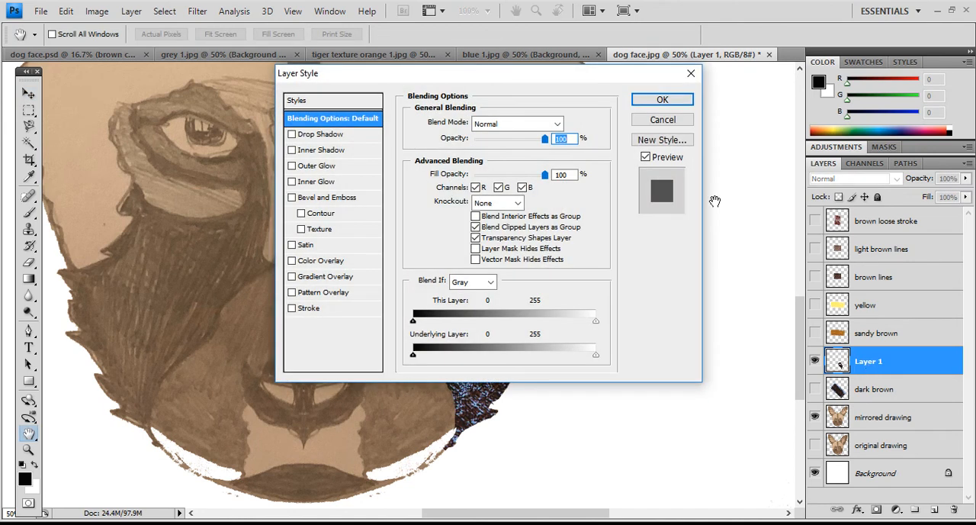
{"action": "left_click", "coordinate": [663, 119]}
{"action": "double_click", "coordinate": [869, 361]}
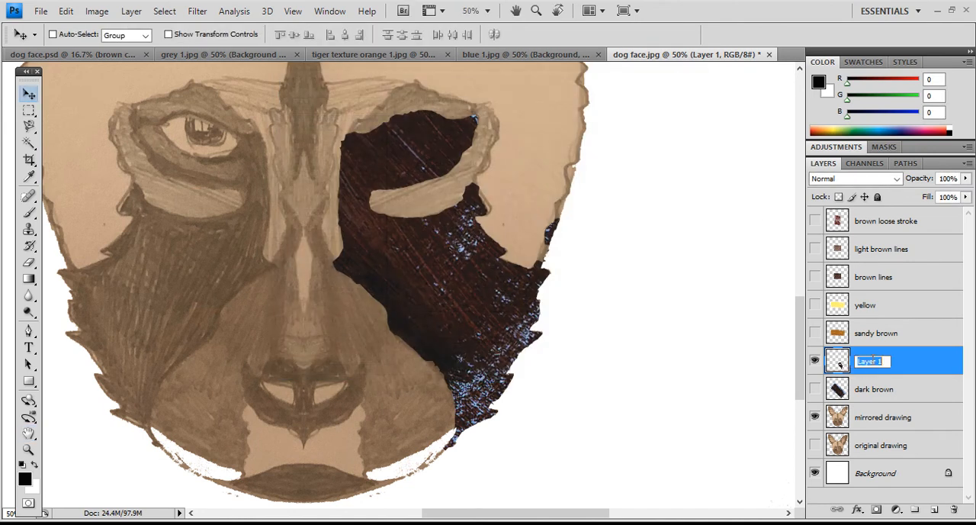
{"action": "type", "text": "RIGHT CHEEK FUR"}
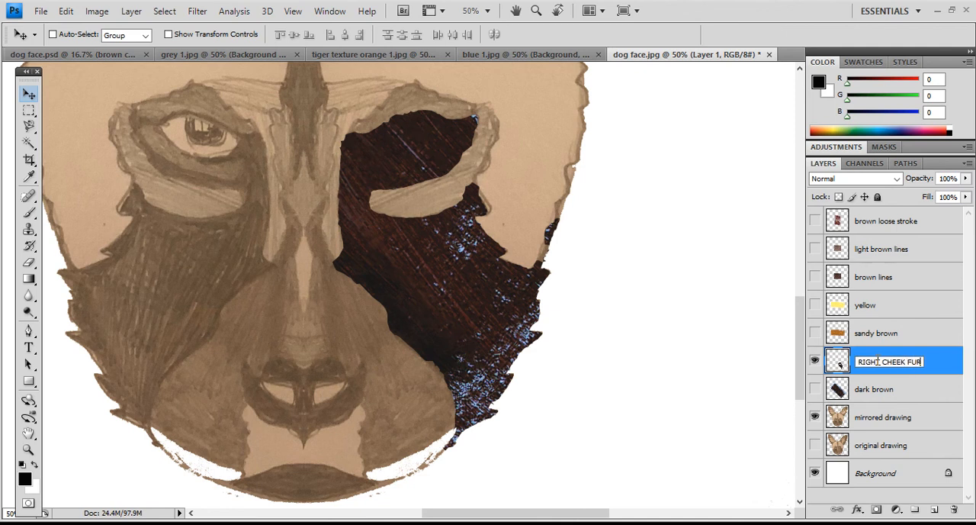
{"action": "key", "text": "Return"}
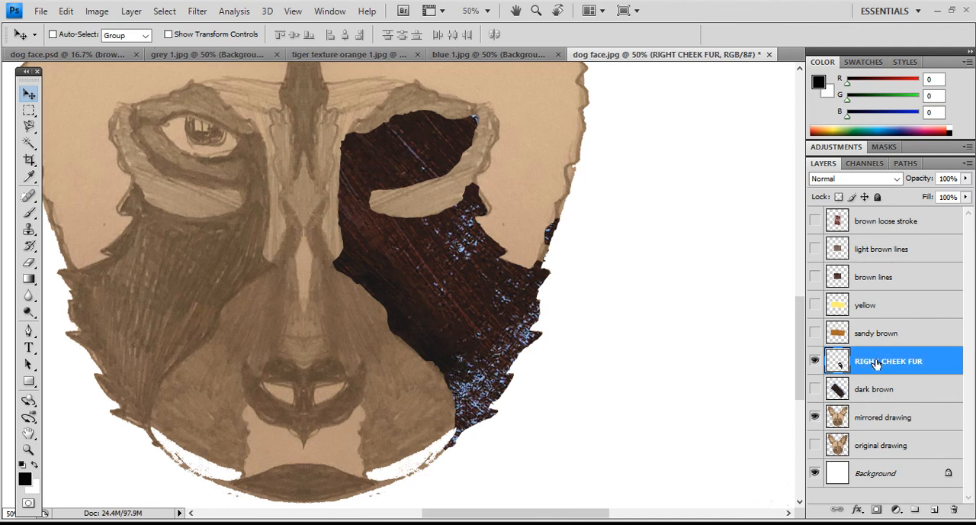
{"action": "left_click", "coordinate": [879, 389]}
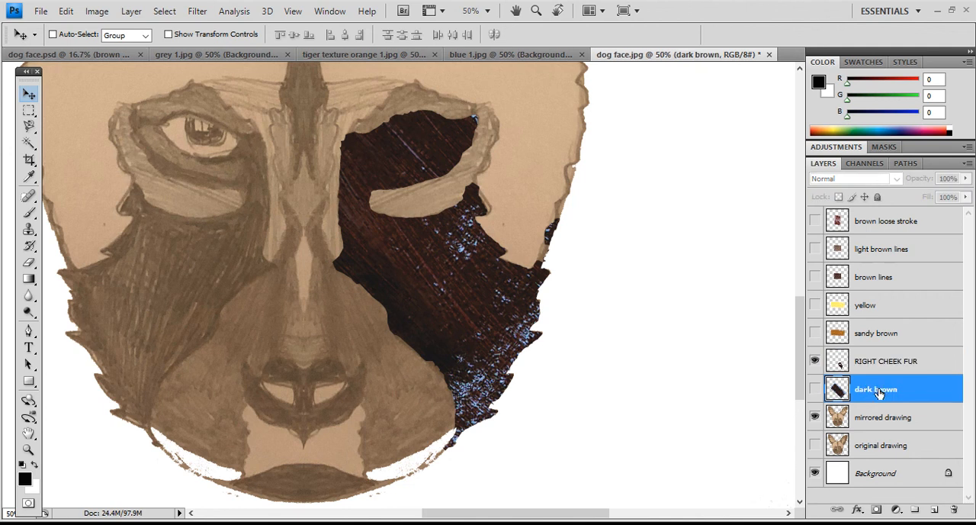
{"action": "left_click_drag", "start_coordinate": [878, 391], "coordinate": [881, 355]}
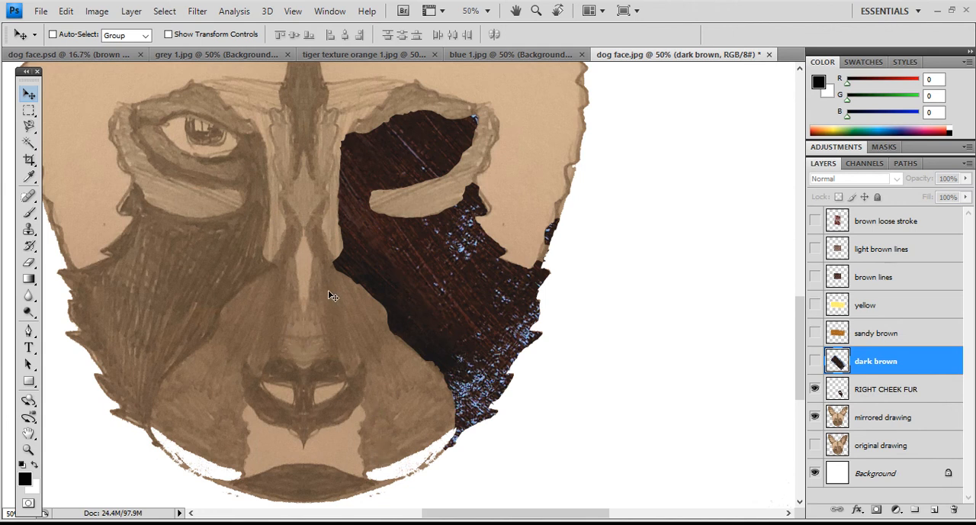
- Start a Magnetic Lasso trace at the base of the central forehead stripe, on the side next to the dark brown eye patch
{"action": "scroll", "coordinate": [330, 294], "scroll_direction": "up", "scroll_amount": 4}
{"action": "scroll", "coordinate": [332, 296], "scroll_direction": "up", "scroll_amount": 3}
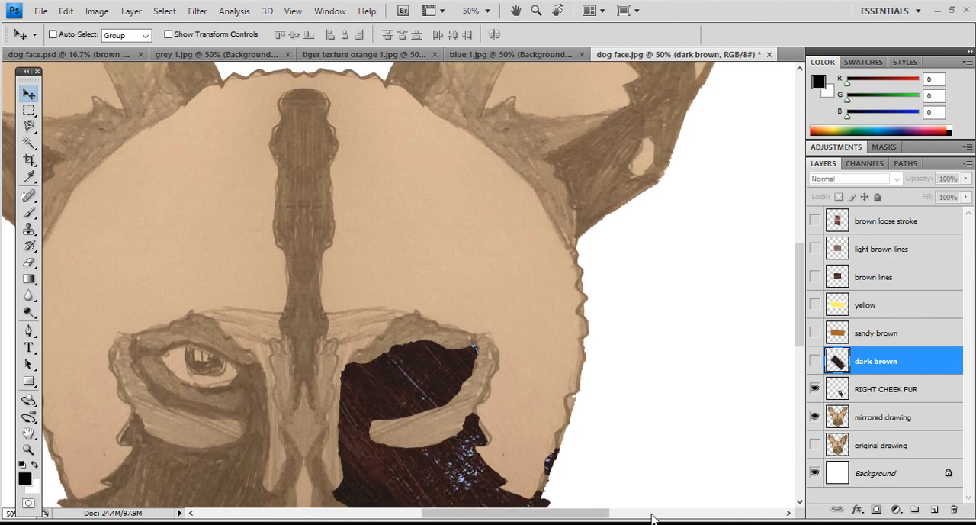
{"action": "left_click_drag", "start_coordinate": [450, 518], "coordinate": [435, 518]}
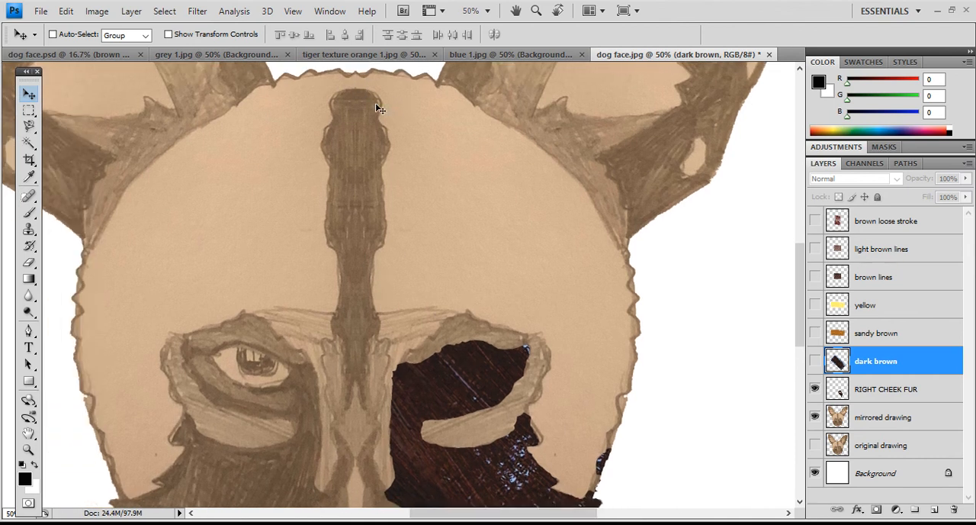
{"action": "left_click", "coordinate": [29, 126]}
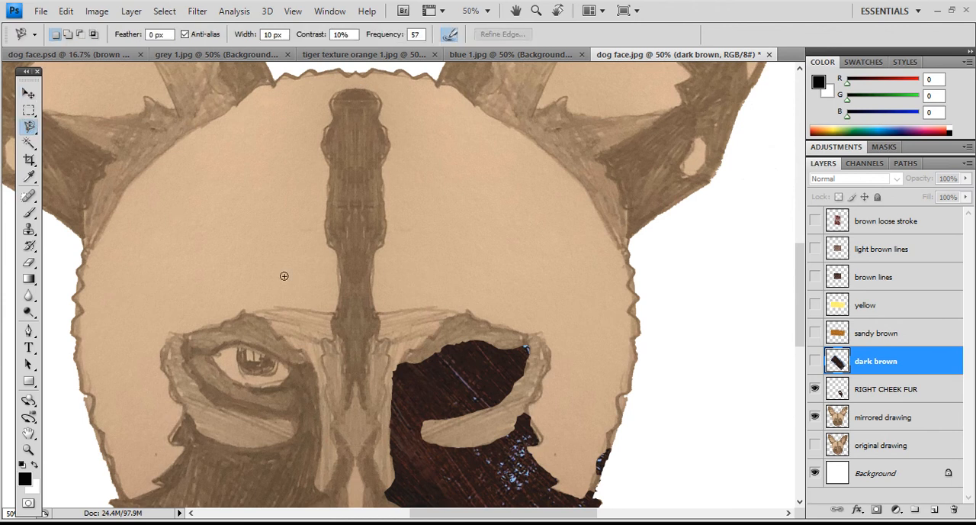
{"action": "left_click", "coordinate": [376, 312]}
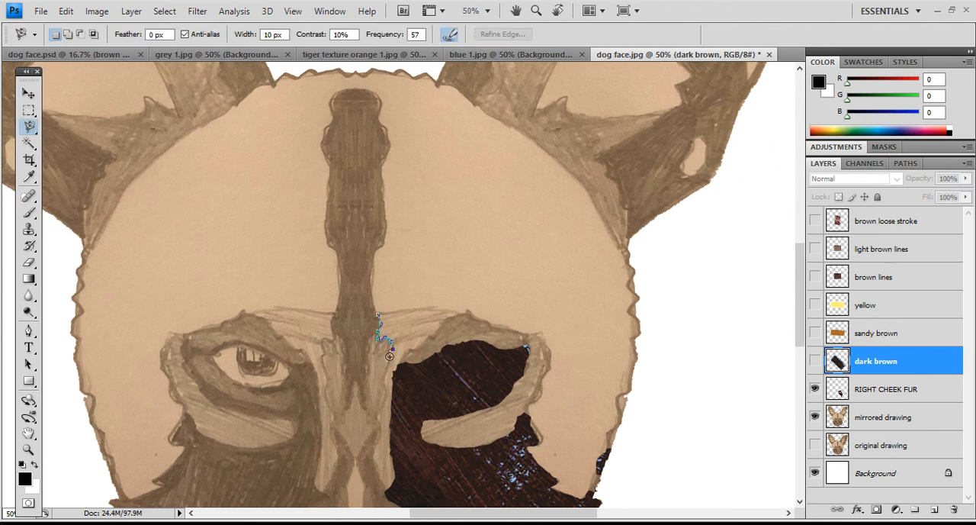
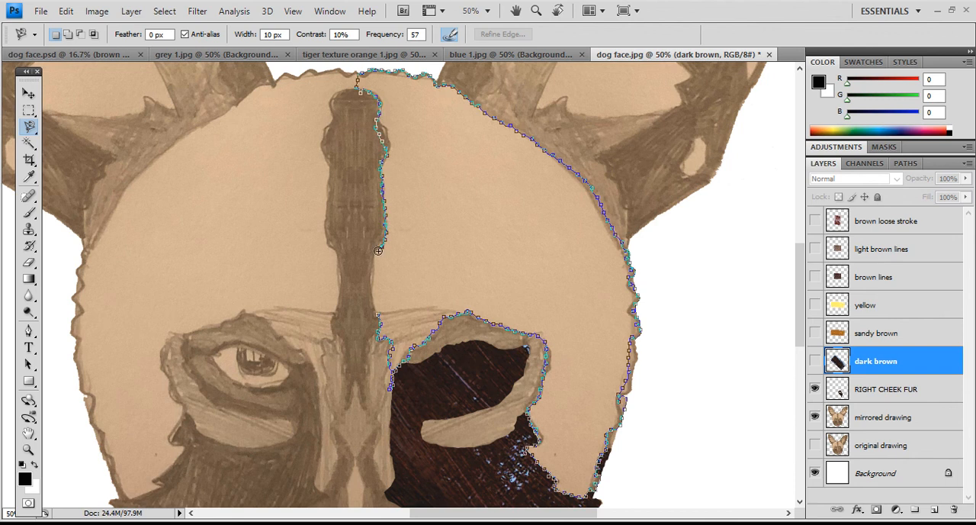
- Close the traced selection around the forehead side, compare it with the "yellow" texture's coverage, and discard the selection
{"action": "double_click", "coordinate": [374, 314]}
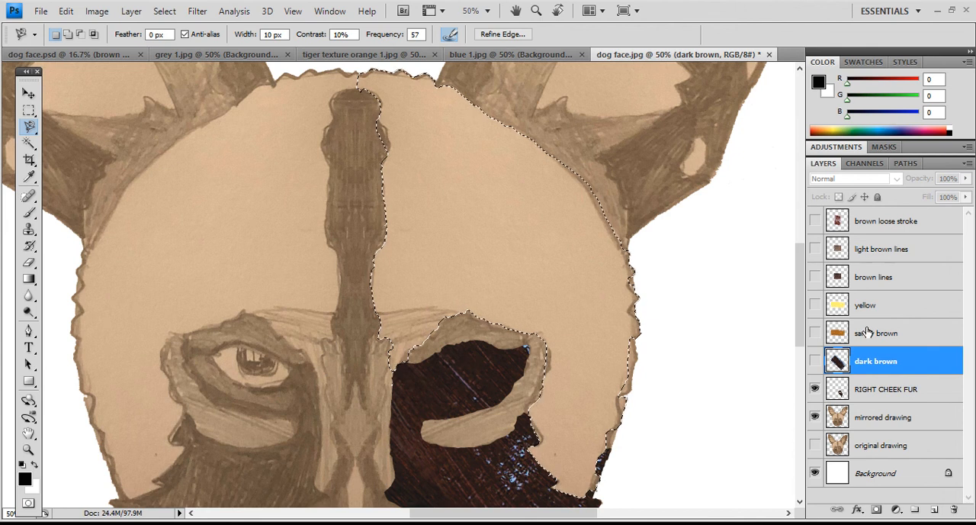
{"action": "left_click", "coordinate": [815, 305]}
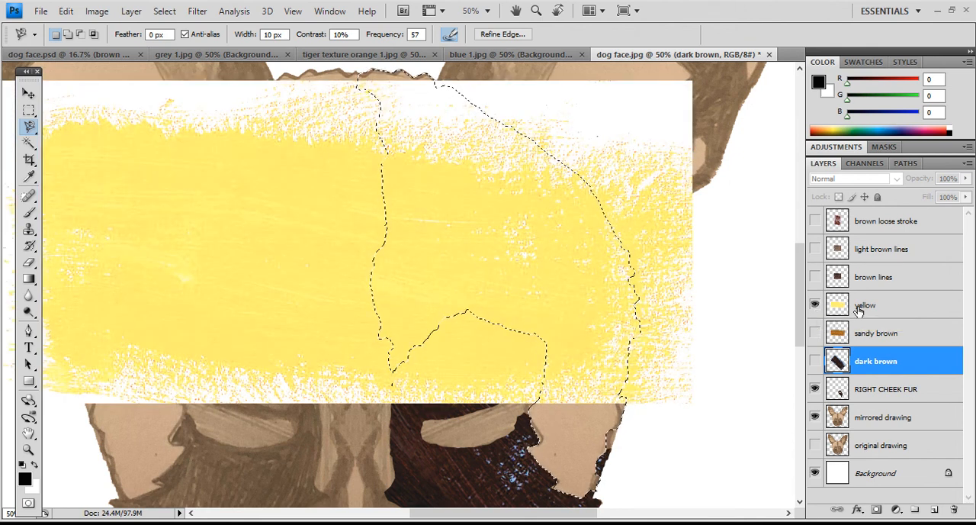
{"action": "left_click", "coordinate": [814, 305]}
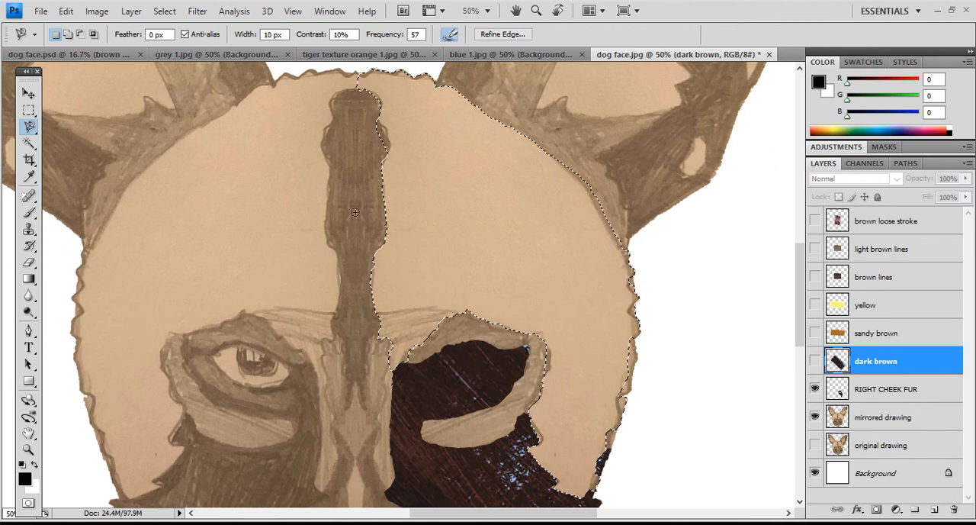
{"action": "left_click", "coordinate": [28, 111]}
{"action": "left_click", "coordinate": [294, 154]}
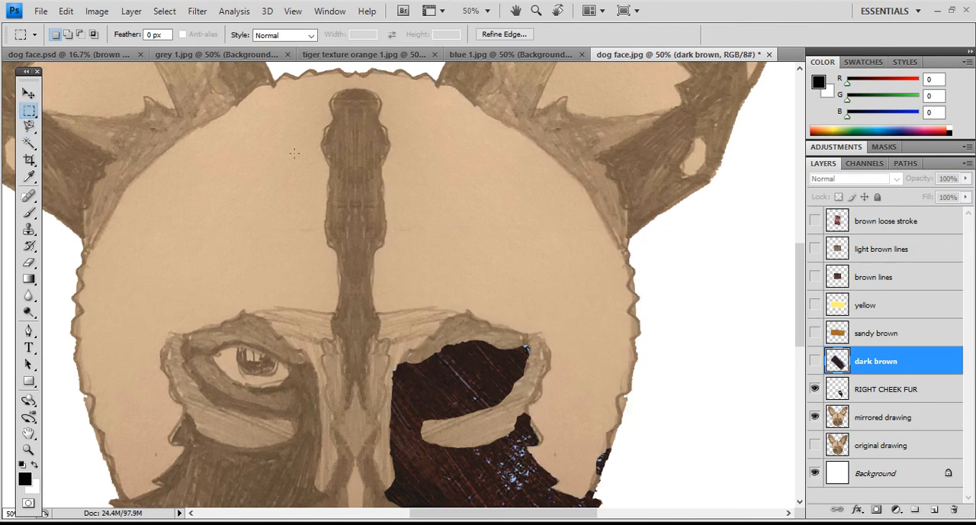
- Show the "yellow" texture layer and move it up and toward the side of the head with the dark brown cheek
{"action": "left_click", "coordinate": [814, 305]}
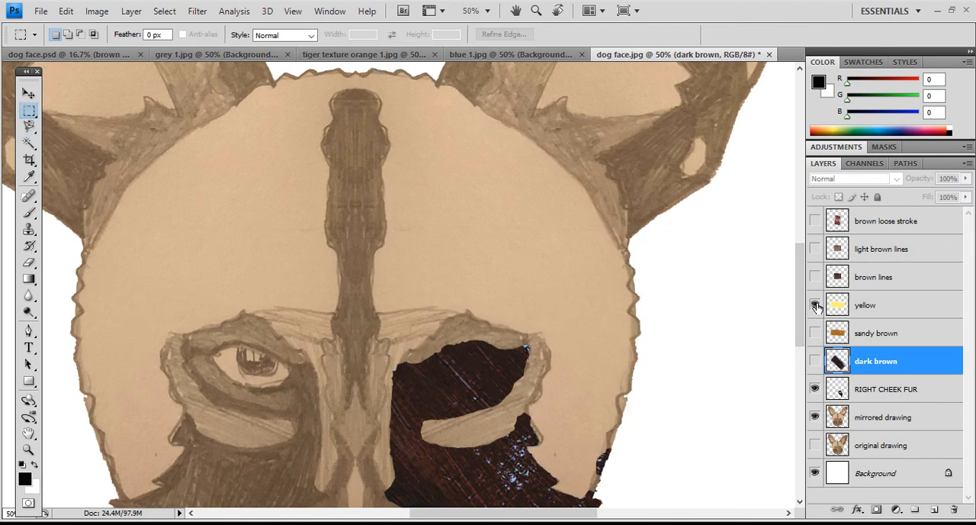
{"action": "left_click", "coordinate": [28, 449]}
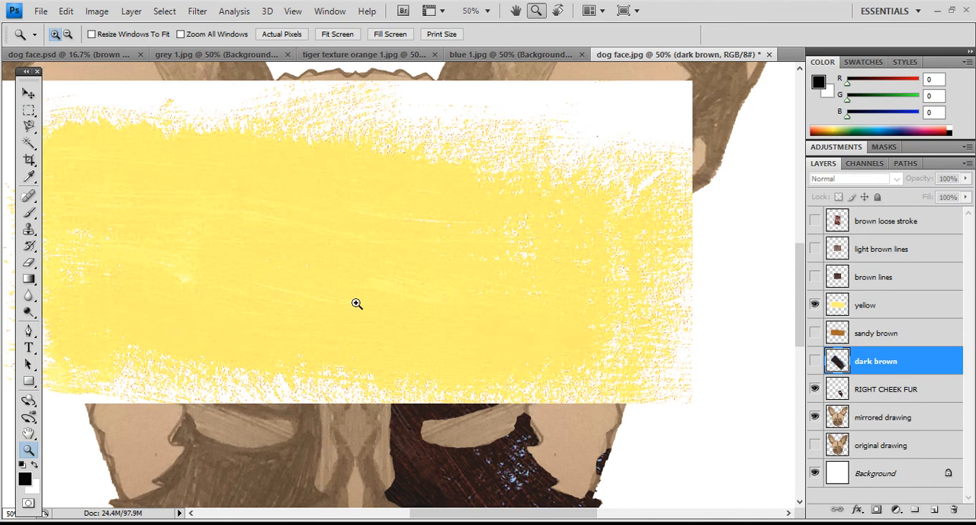
{"action": "key", "text": "alt"}
{"action": "key", "text": "alt"}
{"action": "left_click", "coordinate": [421, 326], "text": "alt"}
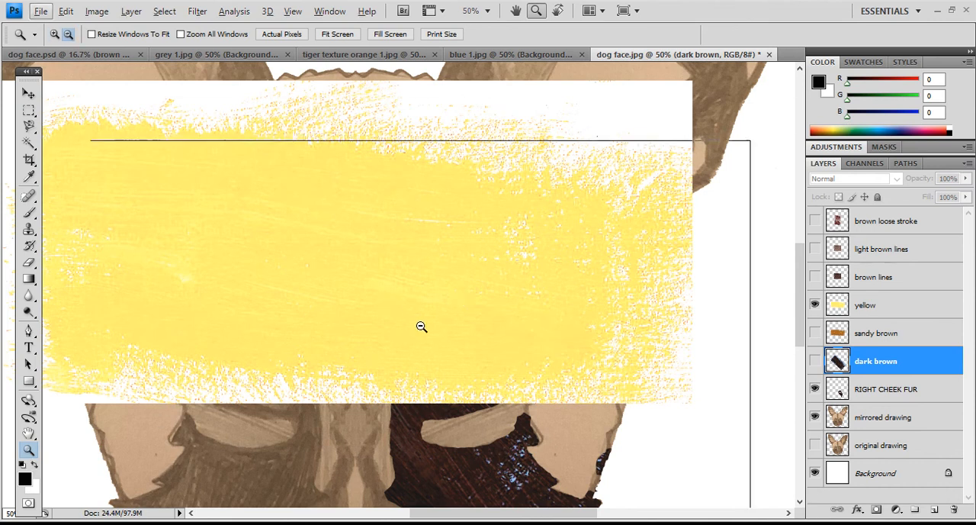
{"action": "left_click", "coordinate": [23, 95]}
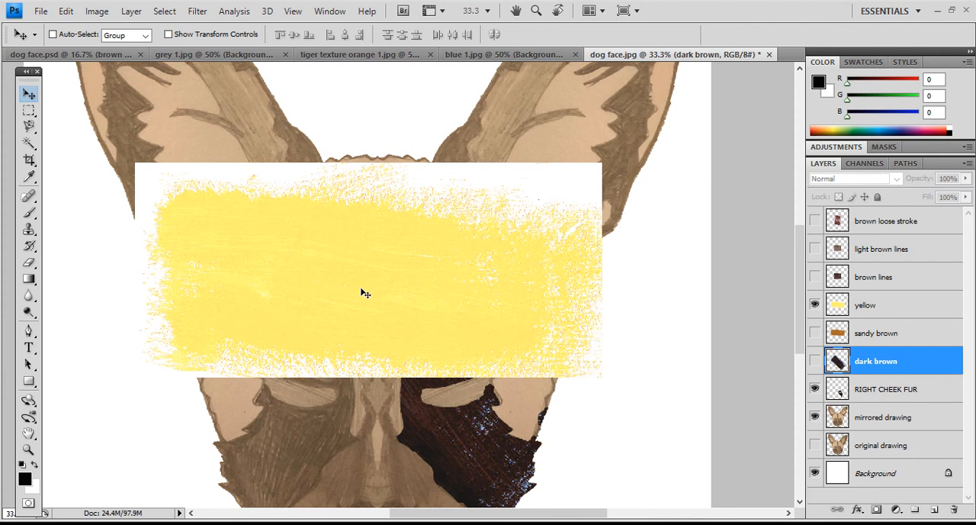
{"action": "left_click_drag", "start_coordinate": [328, 411], "coordinate": [377, 291]}
{"action": "left_click", "coordinate": [847, 313]}
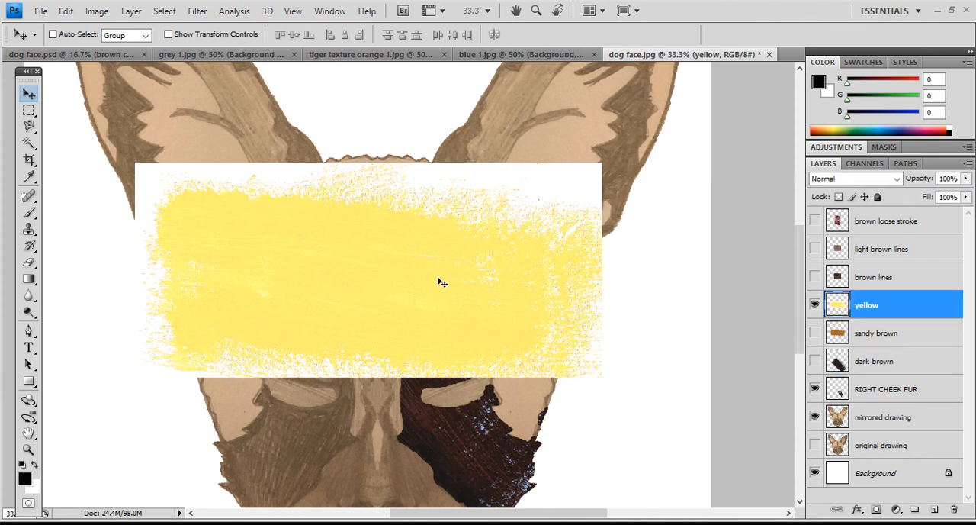
{"action": "left_click_drag", "start_coordinate": [446, 297], "coordinate": [468, 246]}
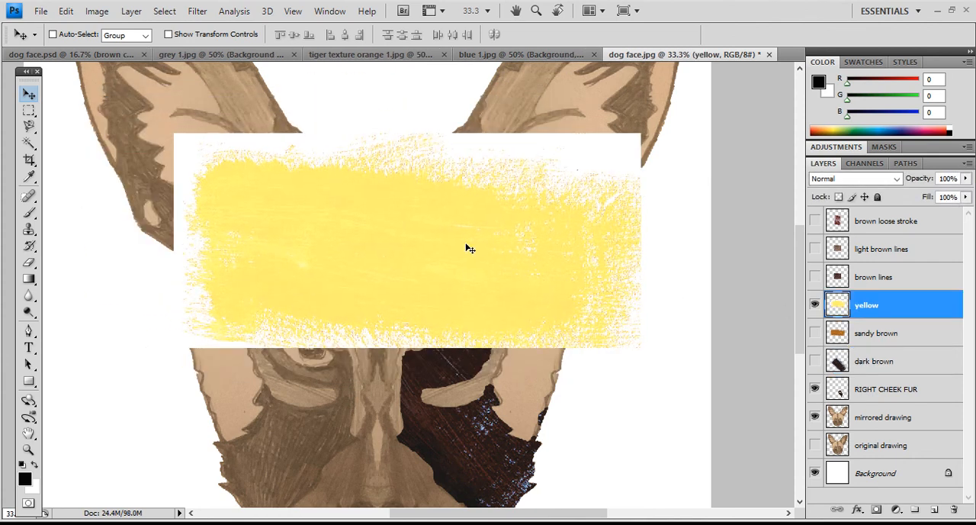
- Free Transform the "yellow" texture to 67.8% width and 176.2% height, placed over the head half with the dark brown cheek
{"action": "left_click", "coordinate": [67, 11]}
{"action": "mouse_move", "coordinate": [91, 14]}
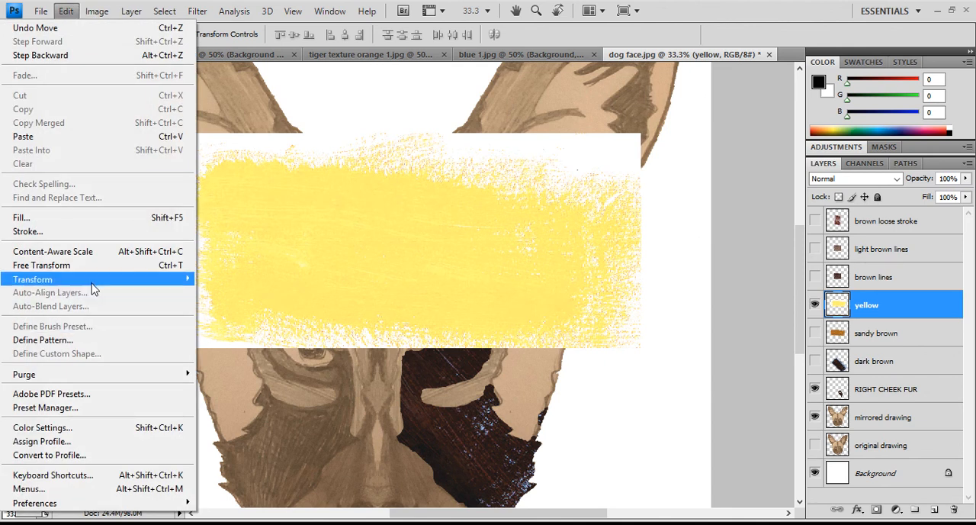
{"action": "mouse_move", "coordinate": [91, 282]}
{"action": "left_click", "coordinate": [84, 265]}
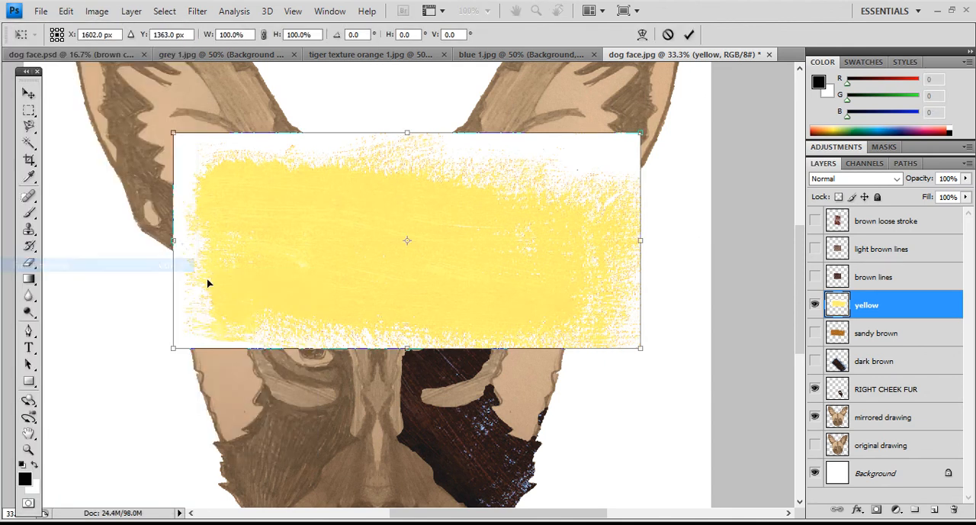
{"action": "left_click_drag", "start_coordinate": [173, 348], "coordinate": [284, 372]}
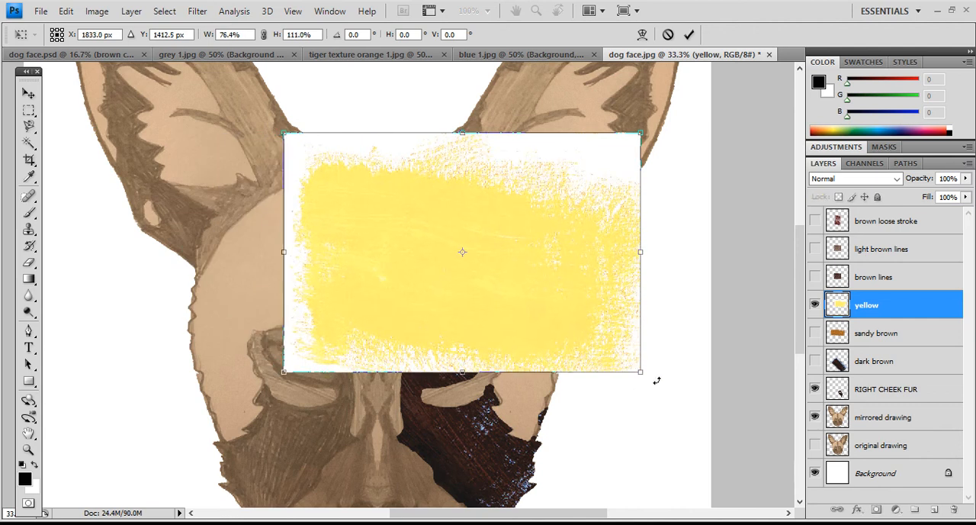
{"action": "left_click_drag", "start_coordinate": [643, 374], "coordinate": [601, 451]}
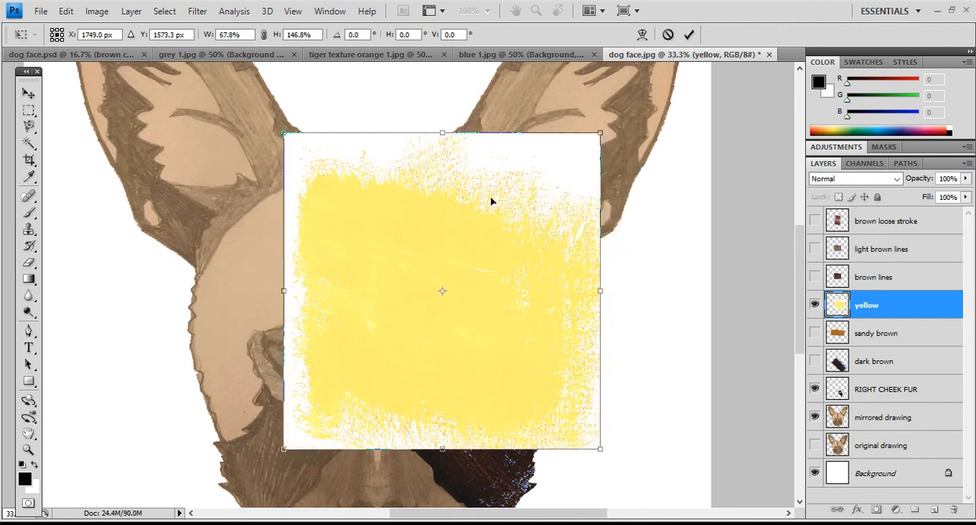
{"action": "left_click_drag", "start_coordinate": [443, 133], "coordinate": [441, 102]}
{"action": "mouse_move", "coordinate": [453, 226]}
{"action": "left_mouse_down"}
{"action": "mouse_move", "coordinate": [625, 226]}
{"action": "mouse_move", "coordinate": [457, 231]}
{"action": "mouse_move", "coordinate": [361, 207]}
{"action": "mouse_move", "coordinate": [418, 229]}
{"action": "mouse_move", "coordinate": [386, 233]}
{"action": "mouse_move", "coordinate": [429, 239]}
{"action": "mouse_move", "coordinate": [345, 279]}
{"action": "mouse_move", "coordinate": [442, 269]}
{"action": "mouse_move", "coordinate": [470, 235]}
{"action": "left_mouse_up"}
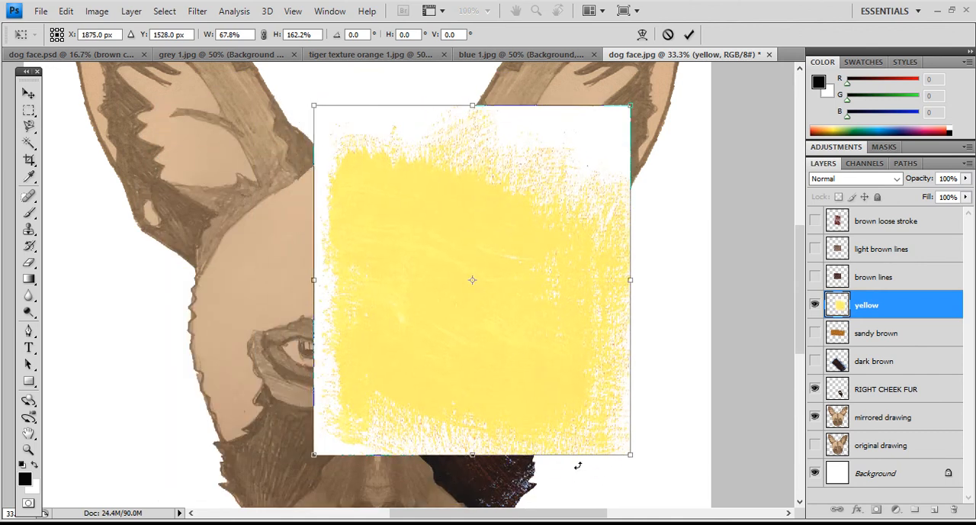
{"action": "left_click_drag", "start_coordinate": [473, 455], "coordinate": [472, 473]}
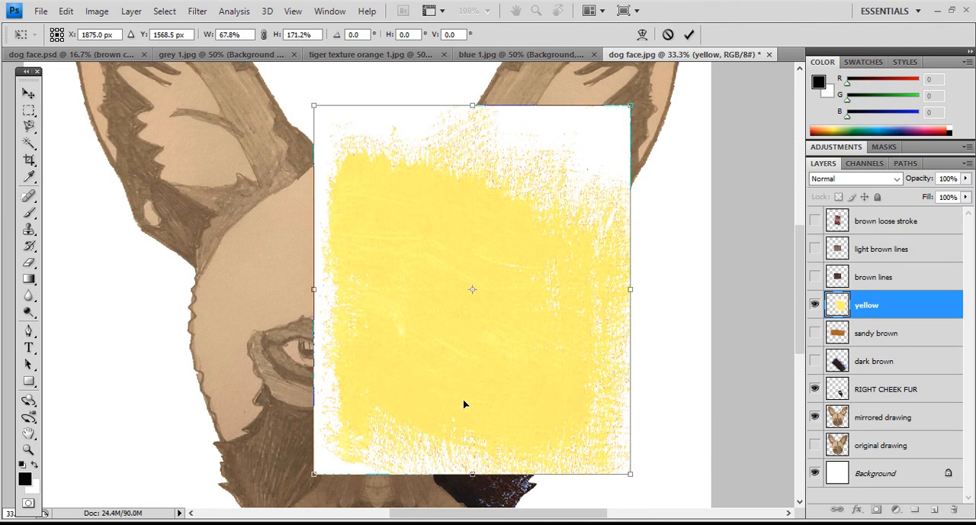
{"action": "left_click_drag", "start_coordinate": [465, 402], "coordinate": [460, 392]}
{"action": "left_click_drag", "start_coordinate": [472, 97], "coordinate": [473, 86]}
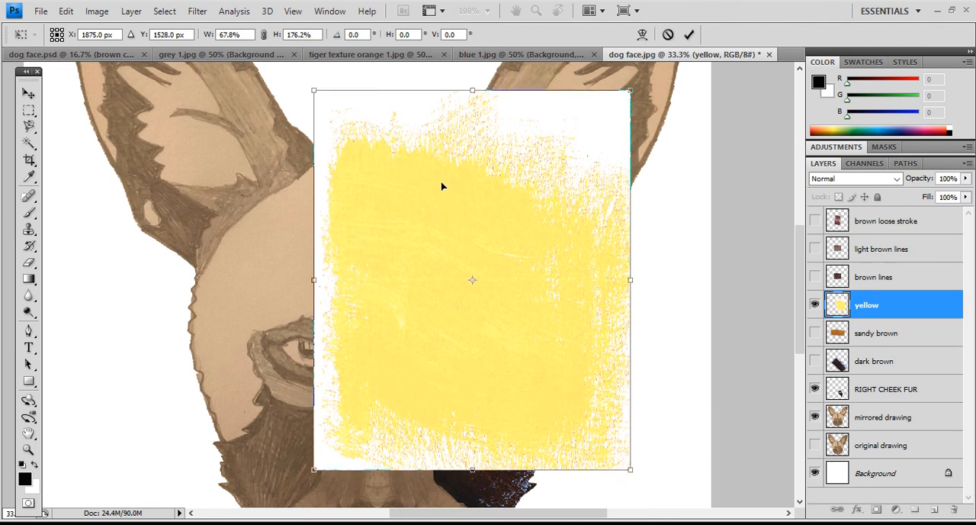
{"action": "key", "text": "Return"}
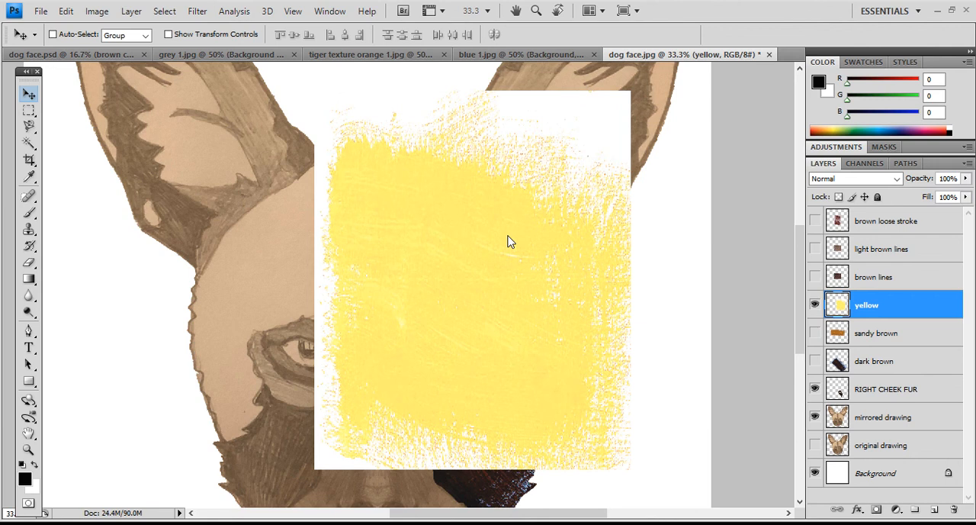
- Hide "yellow" and trace the light head area beside the forehead stripe on "mirrored drawing" with the Magnetic Lasso, around the dark brown cheek side
{"action": "left_click", "coordinate": [814, 305]}
{"action": "left_click", "coordinate": [869, 420]}
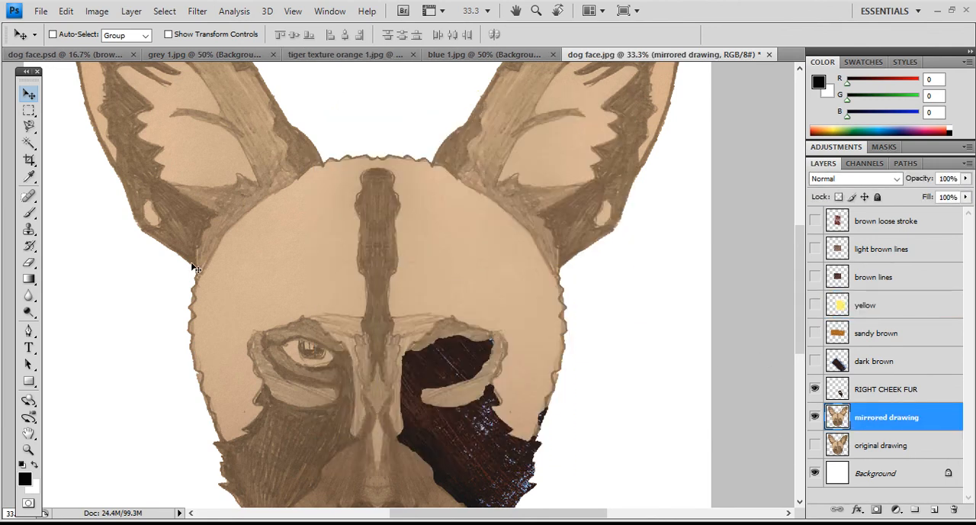
{"action": "left_click", "coordinate": [29, 126]}
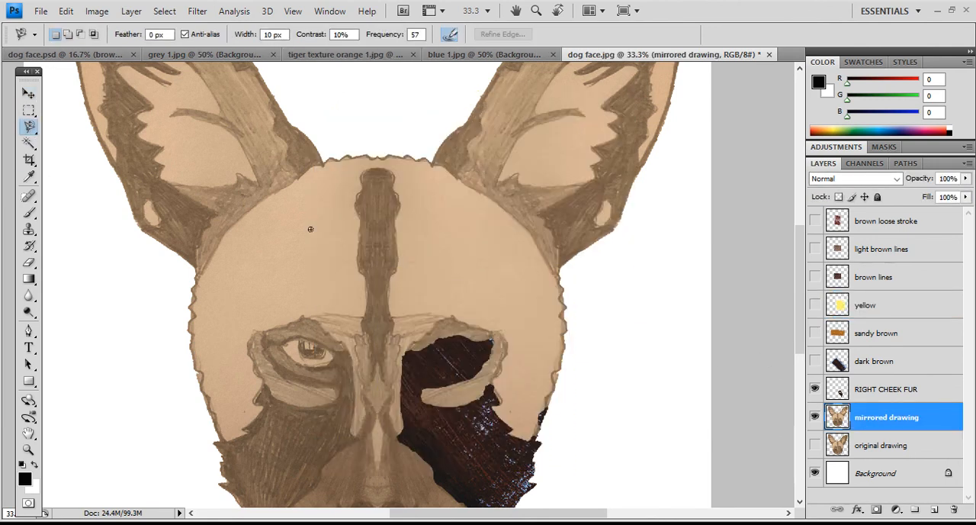
{"action": "left_click", "coordinate": [390, 276]}
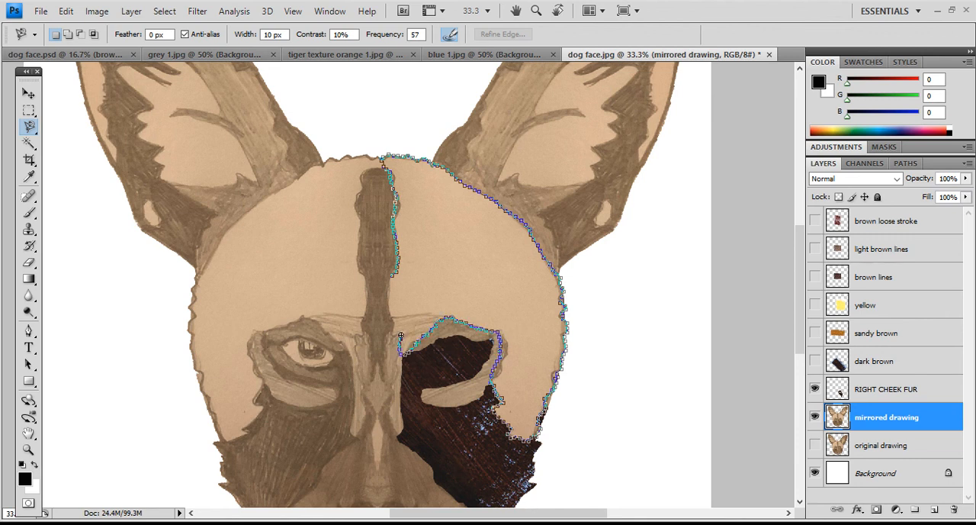
{"action": "left_click", "coordinate": [393, 264]}
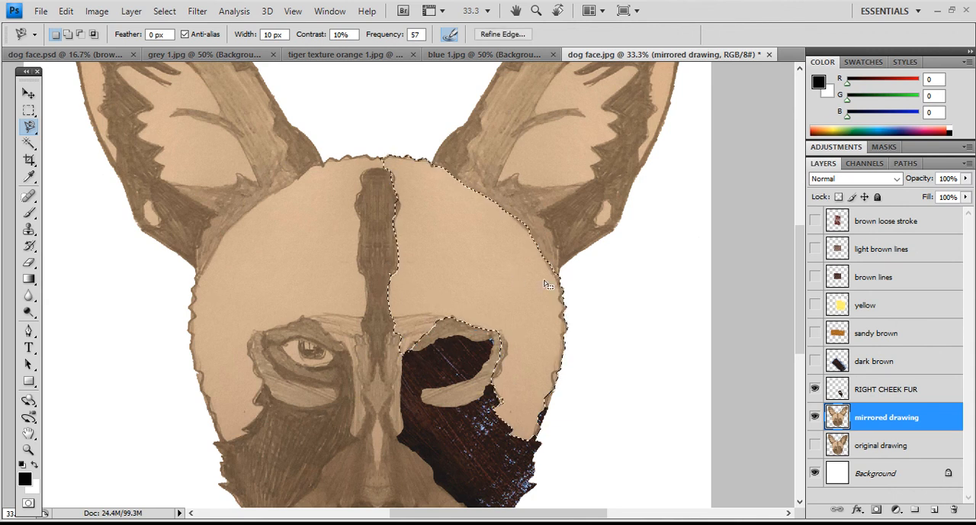
- Show "yellow", copy the traced area onto a new layer with "mirrored drawing" active, then hide "yellow" to check the cut-out
{"action": "left_click", "coordinate": [814, 305]}
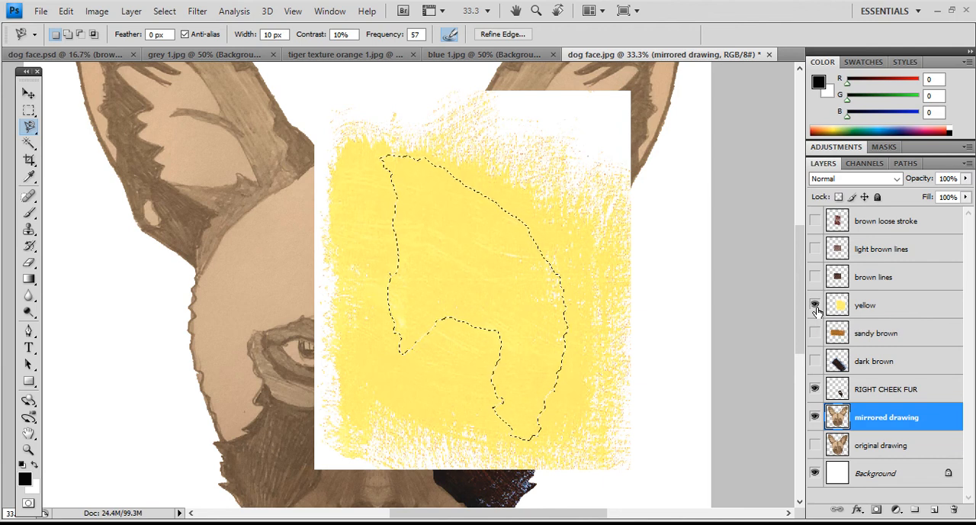
{"action": "key", "text": "ctrl+j"}
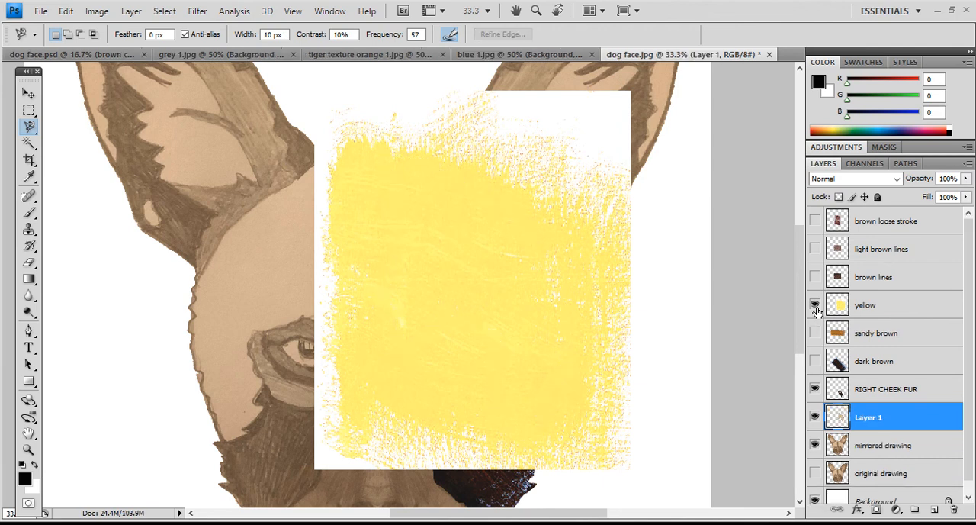
{"action": "left_click", "coordinate": [814, 305]}
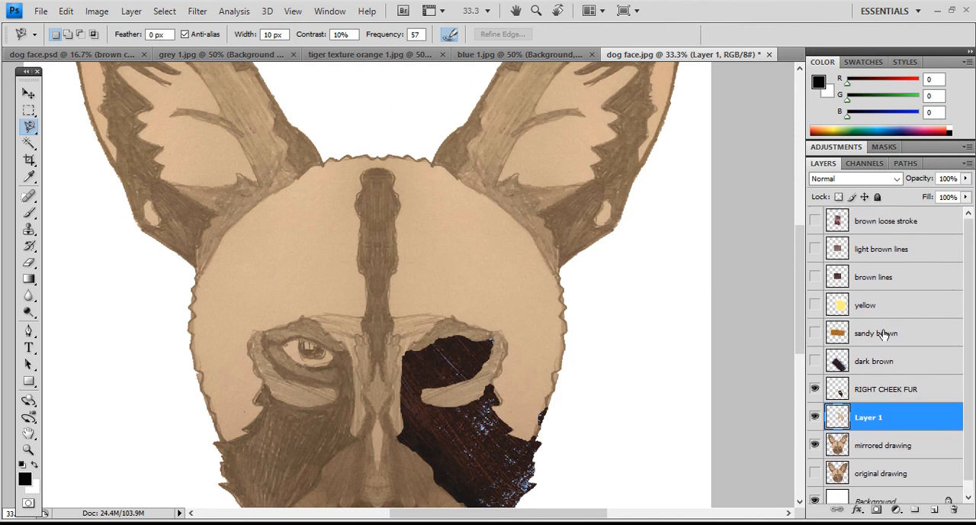
{"action": "left_click", "coordinate": [816, 418]}
{"action": "left_click", "coordinate": [816, 418]}
- Delete the copied layer "Layer 1"
{"action": "right_click", "coordinate": [881, 421]}
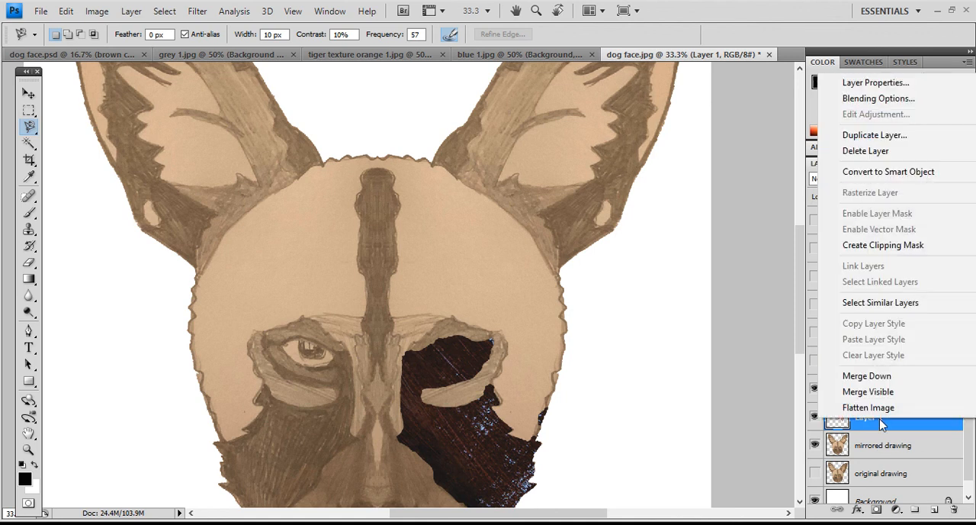
{"action": "left_click", "coordinate": [869, 155]}
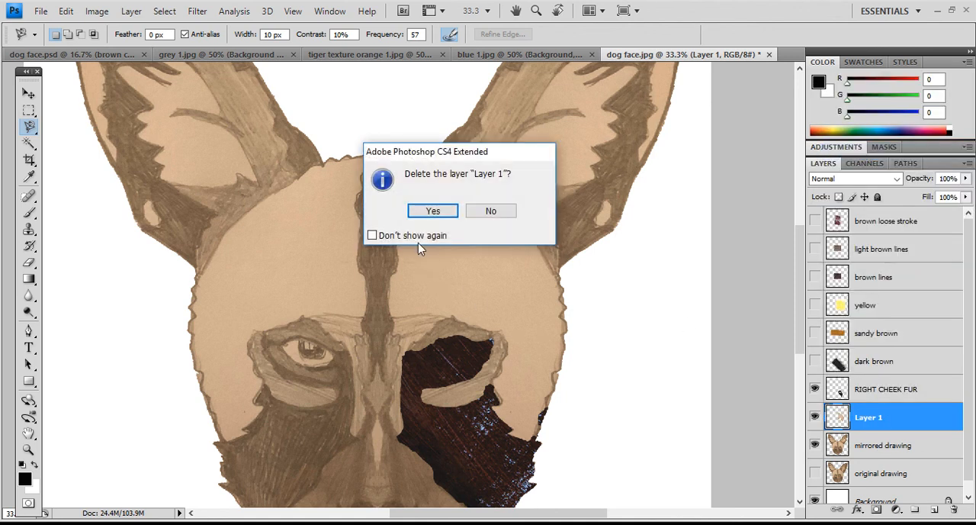
{"action": "left_click", "coordinate": [425, 211]}
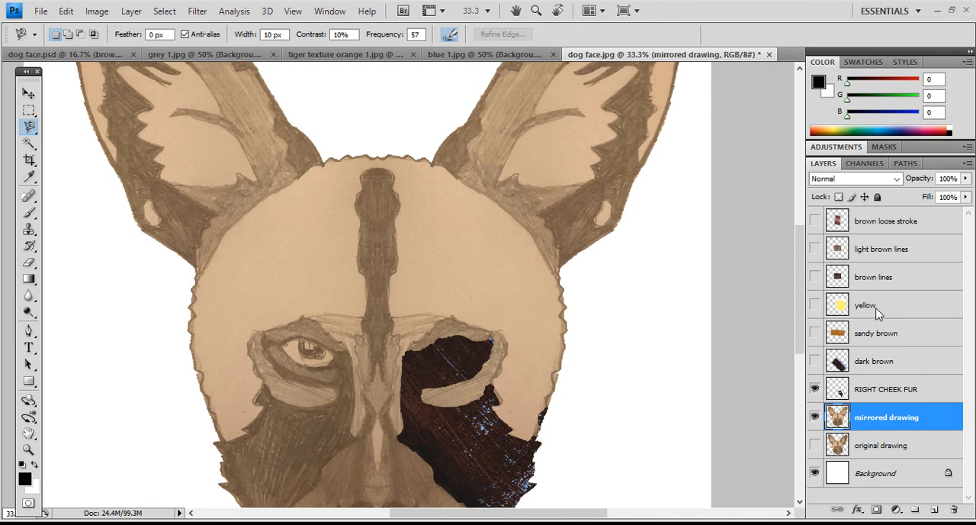
- Undo the layer deletion and the copy from "mirrored drawing", stepping back to the active head-side selection
{"action": "key", "text": "ctrl+z"}
{"action": "key", "text": "ctrl+z"}
{"action": "key", "text": "ctrl+z"}
{"action": "key", "text": "ctrl+z"}
{"action": "left_click", "coordinate": [65, 12]}
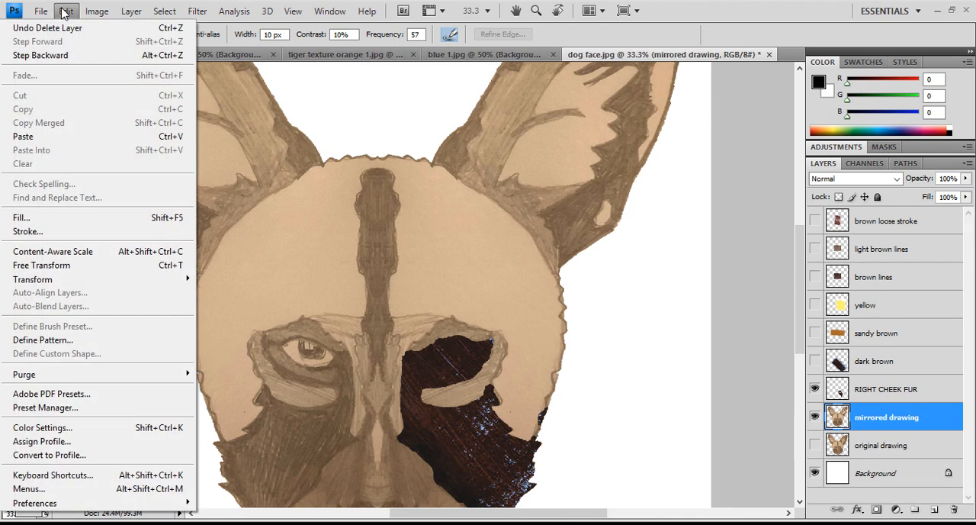
{"action": "left_click", "coordinate": [79, 57]}
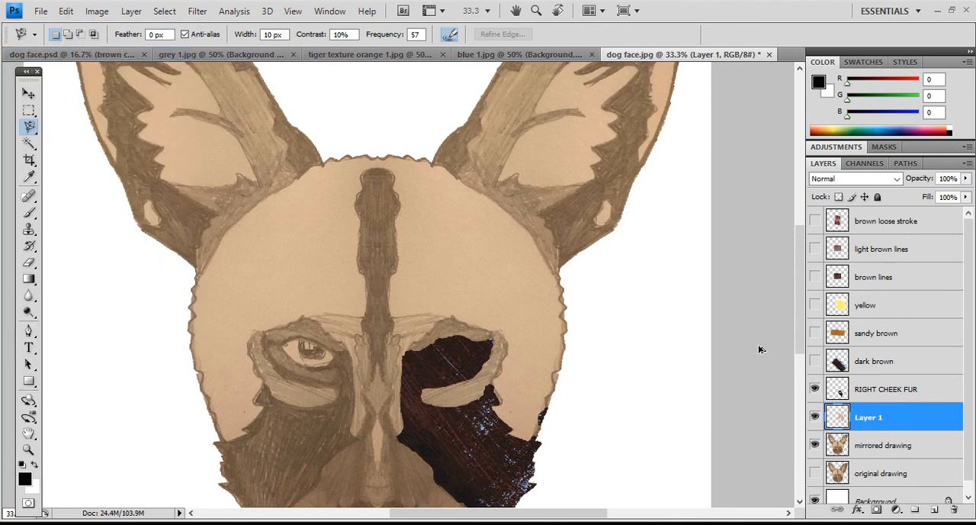
{"action": "key", "text": "ctrl+alt+z"}
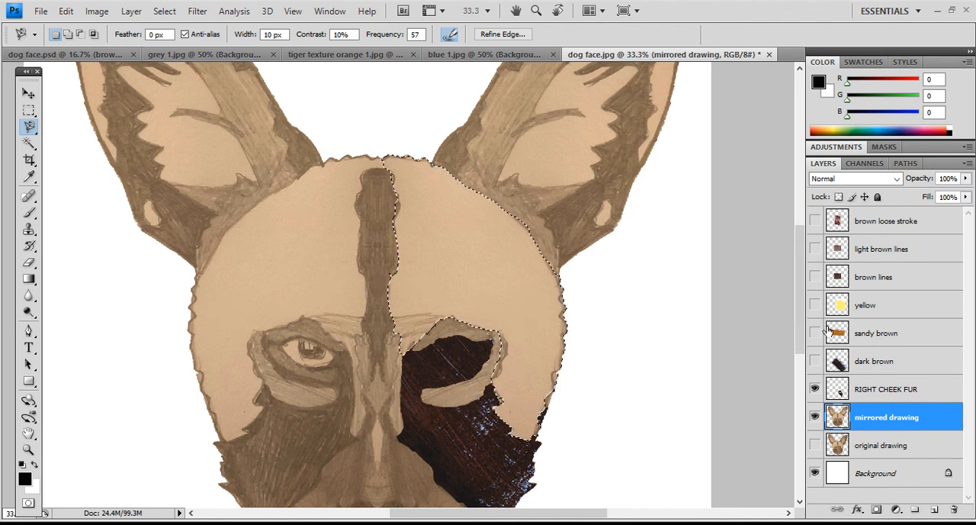
- Show and select the "yellow" layer, copy the traced area from it onto a new layer, and hide "yellow" again
{"action": "left_click", "coordinate": [879, 308]}
{"action": "left_click", "coordinate": [814, 304]}
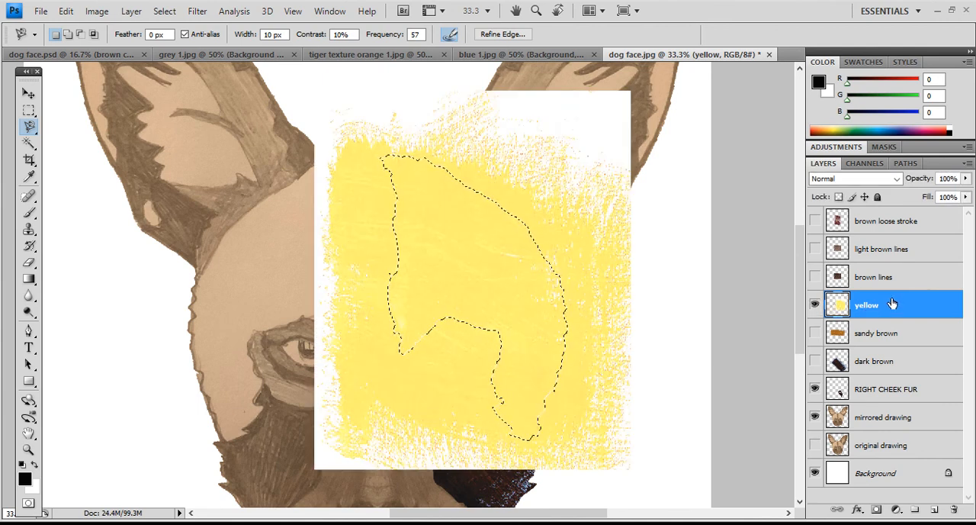
{"action": "key", "text": "ctrl+j"}
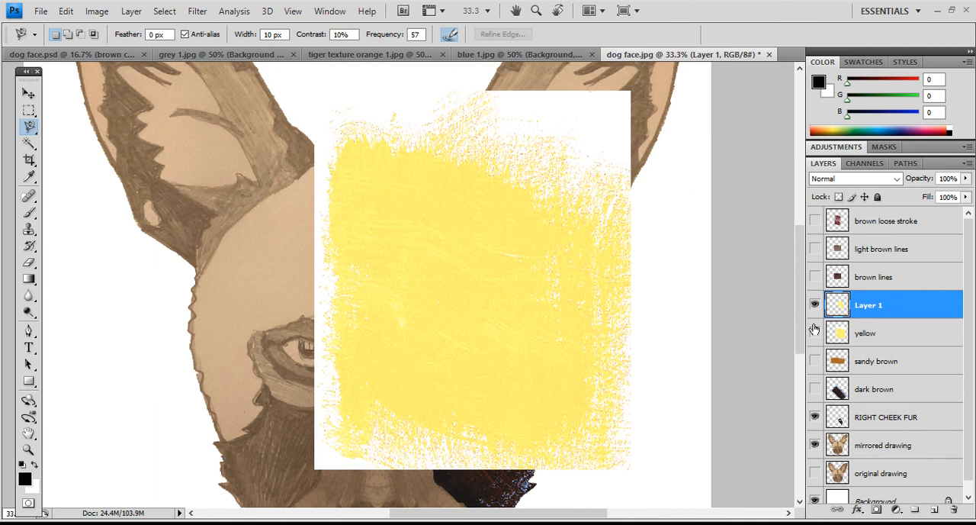
{"action": "left_click", "coordinate": [814, 332]}
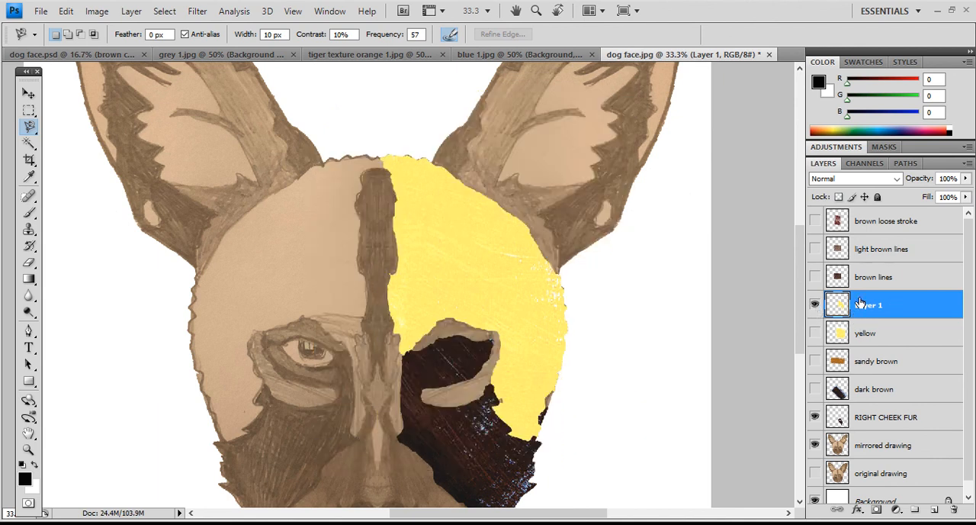
- Rename the new yellow cut-out layer "Layer 1" as "RIGHT SIDE HEAD"
{"action": "double_click", "coordinate": [869, 304]}
{"action": "type", "text": "RIGHT SIDE HEAD"}
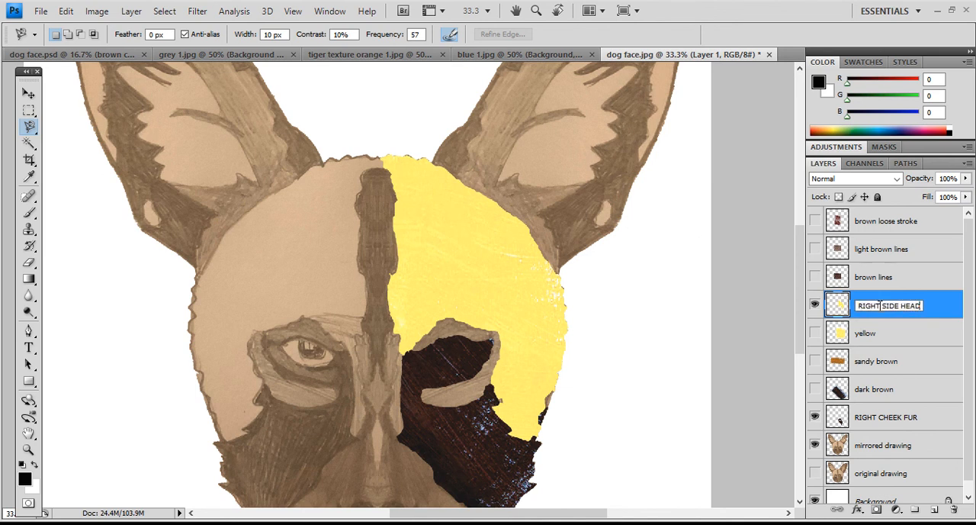
{"action": "key", "text": "Return"}
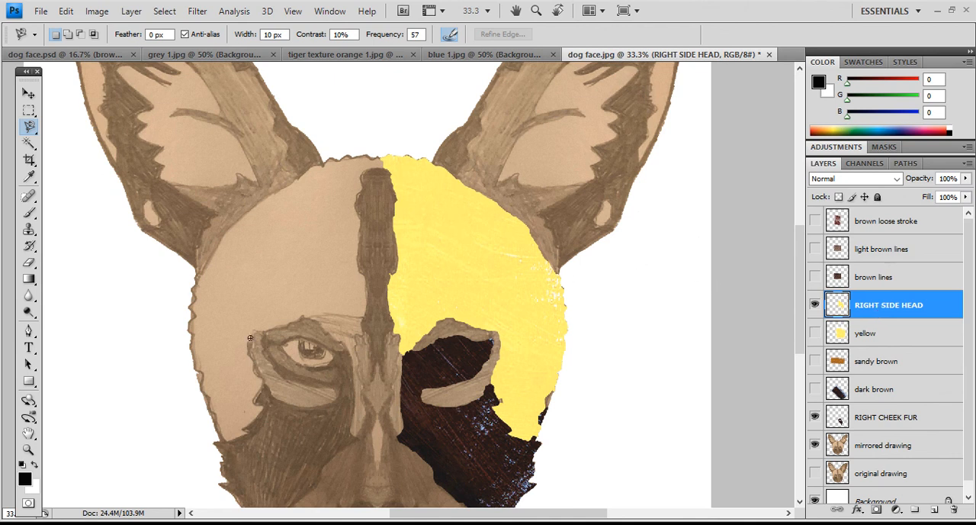
- Switch to dog face.psd and toggle its "black" layer off and on to compare the finished face on white and black
{"action": "left_click", "coordinate": [28, 449]}
{"action": "left_click", "coordinate": [436, 298], "text": "alt"}
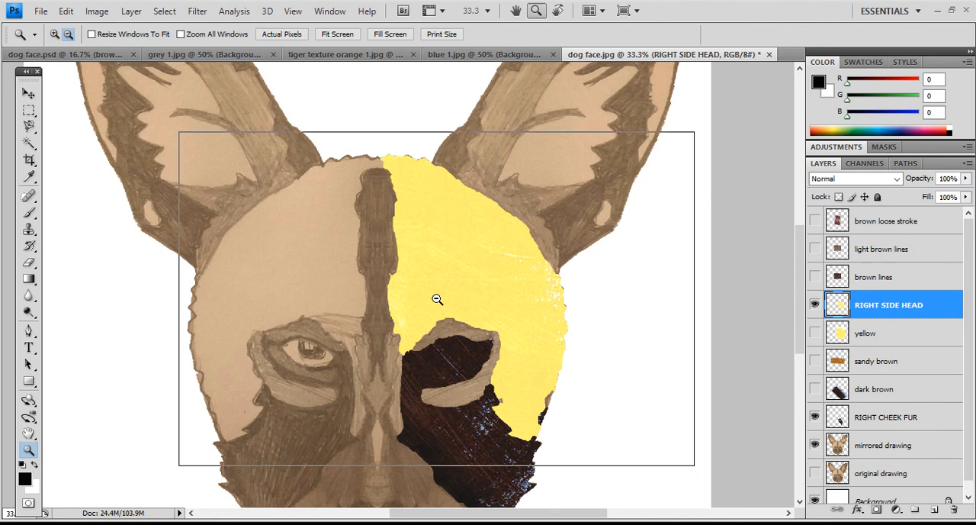
{"action": "left_click", "coordinate": [425, 292], "text": "alt"}
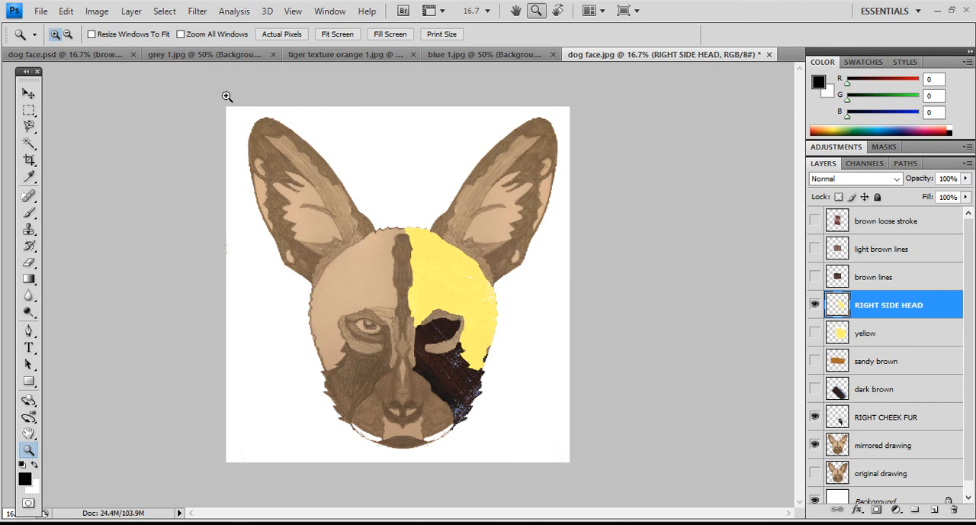
{"action": "left_click", "coordinate": [103, 56]}
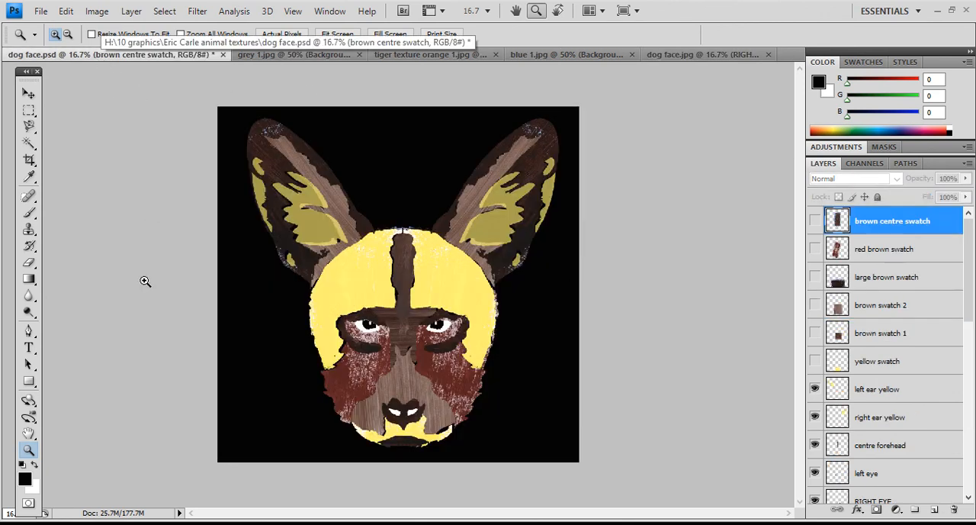
{"action": "scroll", "coordinate": [833, 411], "scroll_direction": "down", "scroll_amount": 4}
{"action": "scroll", "coordinate": [833, 417], "scroll_direction": "down", "scroll_amount": 5}
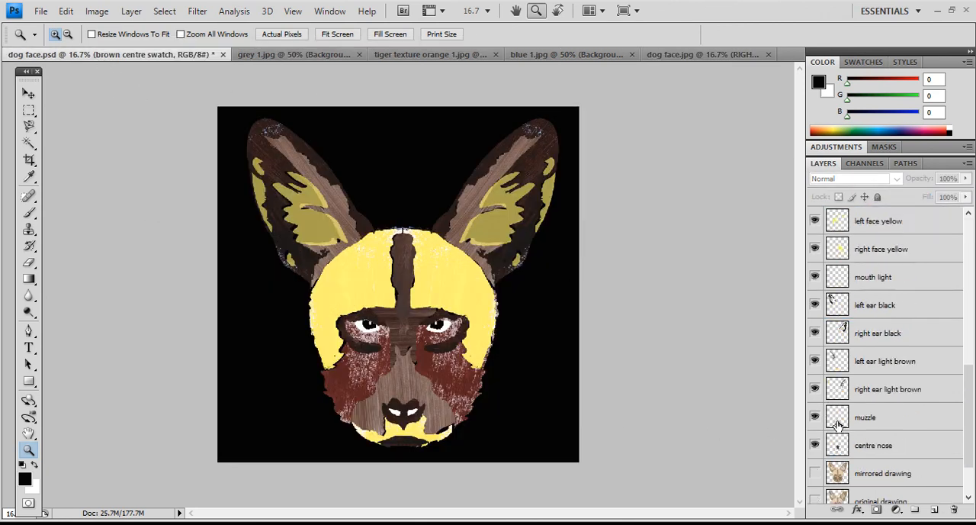
{"action": "left_click", "coordinate": [814, 461]}
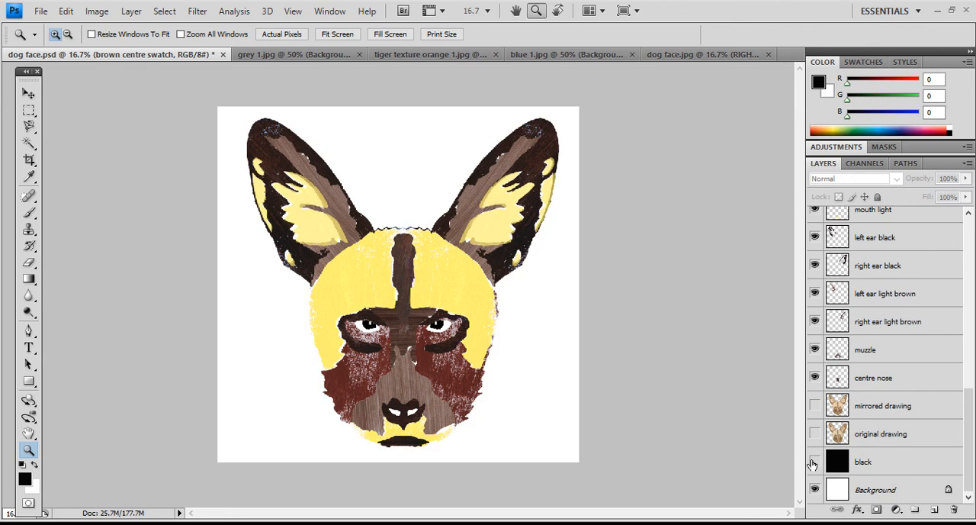
{"action": "left_click", "coordinate": [815, 461]}
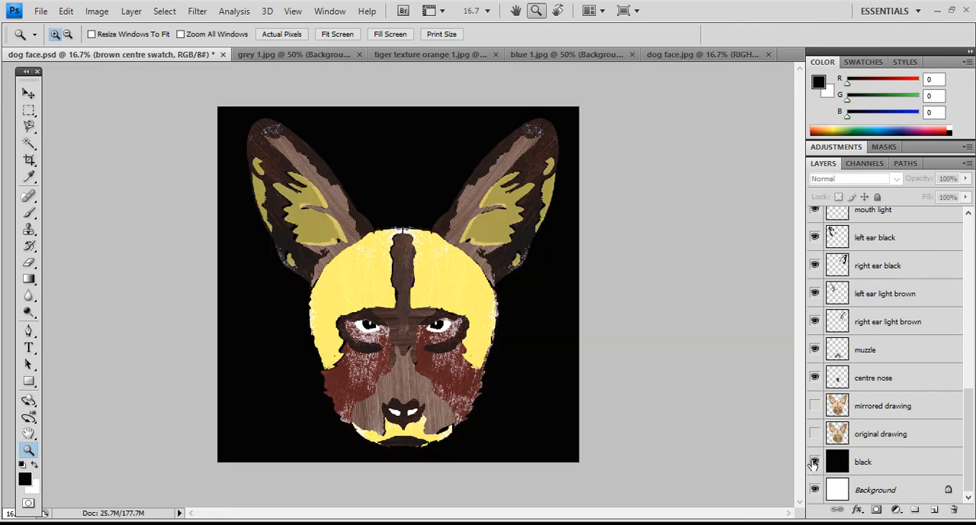
- Duplicate the white "Background" layer under its default name and hide the "black" layer
{"action": "right_click", "coordinate": [869, 493]}
{"action": "left_click", "coordinate": [870, 390]}
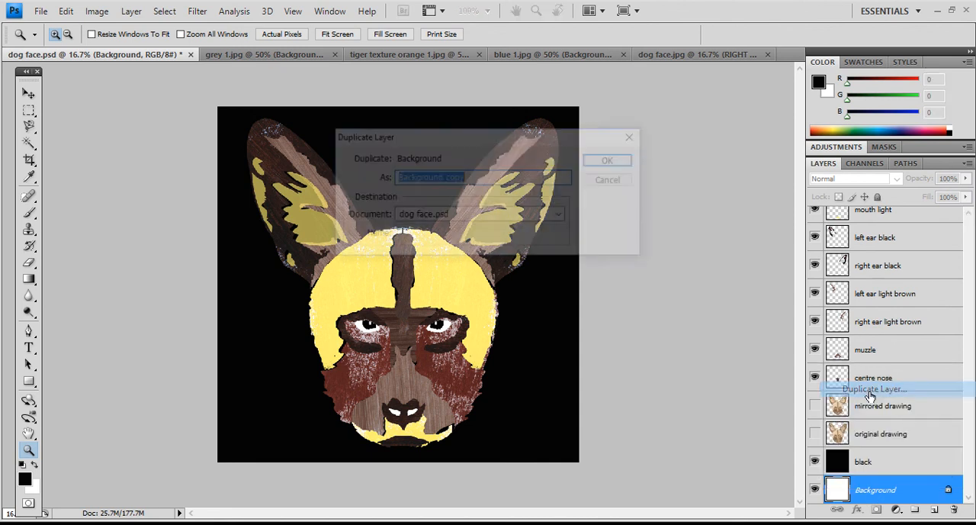
{"action": "left_click", "coordinate": [612, 160]}
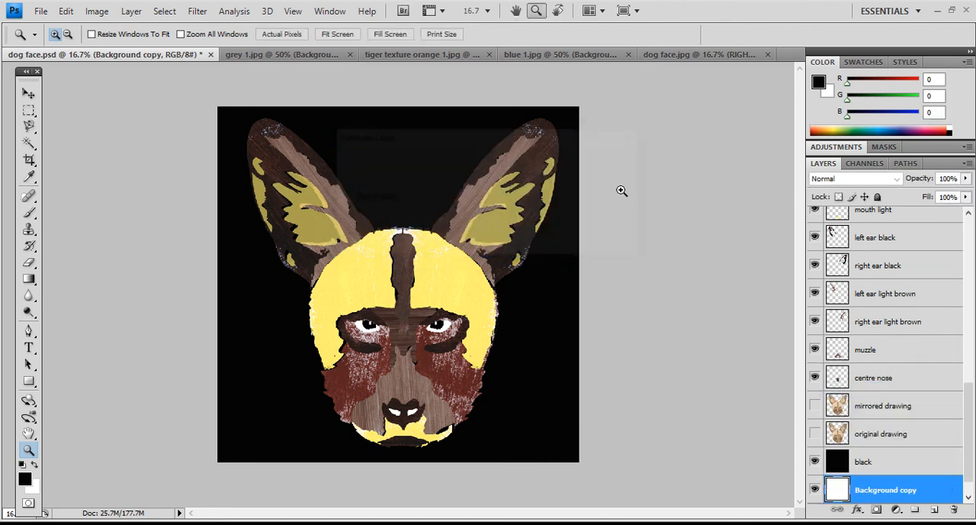
{"action": "left_click", "coordinate": [814, 462]}
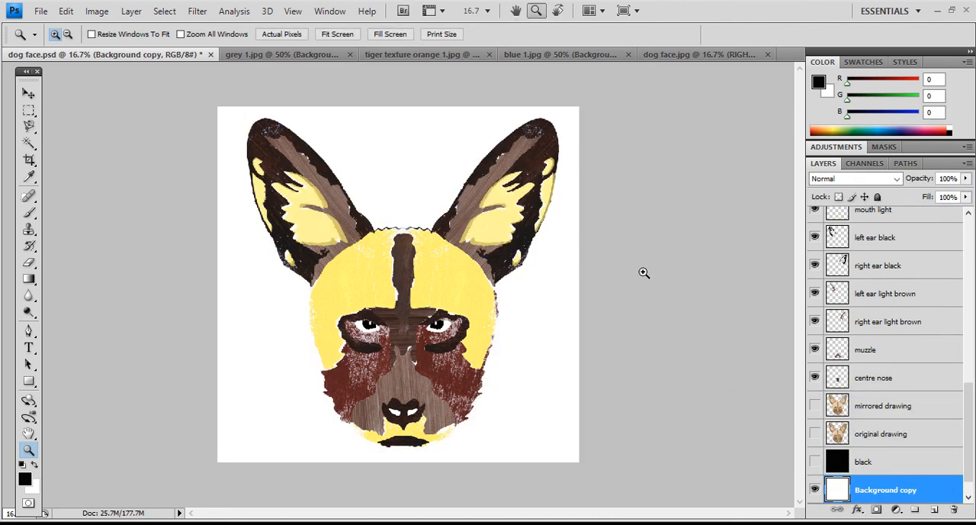
- Fill the entire "Background copy" layer with black at 100% opacity, clear the selection, and hide that layer
{"action": "key", "text": "ctrl+a"}
{"action": "left_click", "coordinate": [67, 11]}
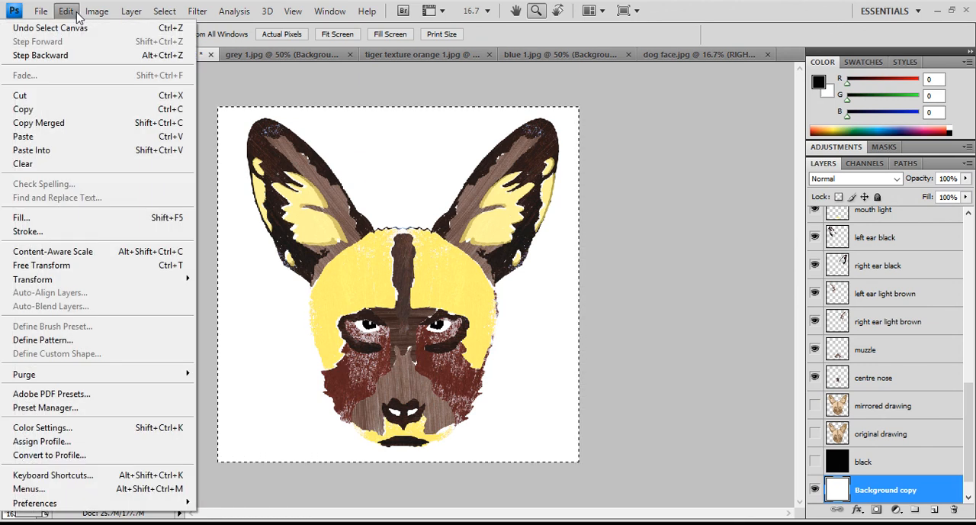
{"action": "left_click", "coordinate": [78, 218]}
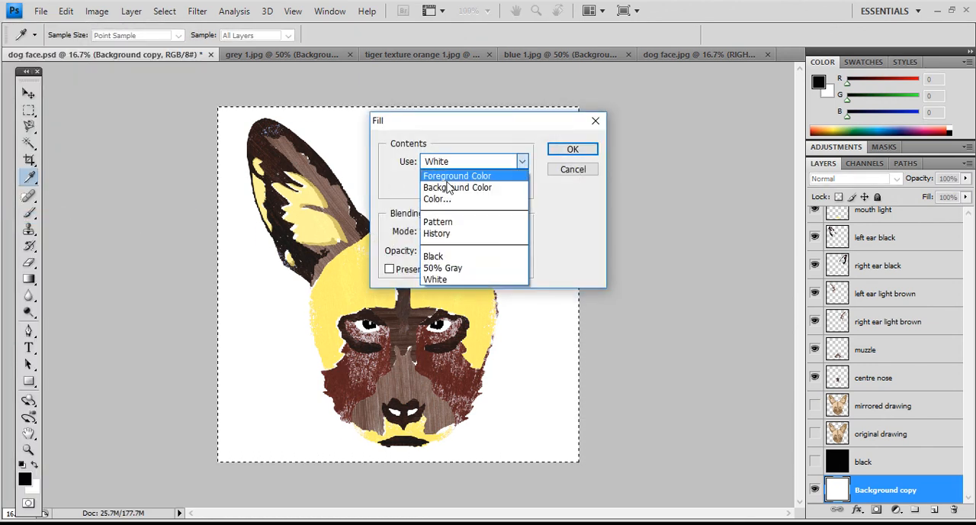
{"action": "left_click", "coordinate": [573, 150]}
{"action": "key", "text": "z"}
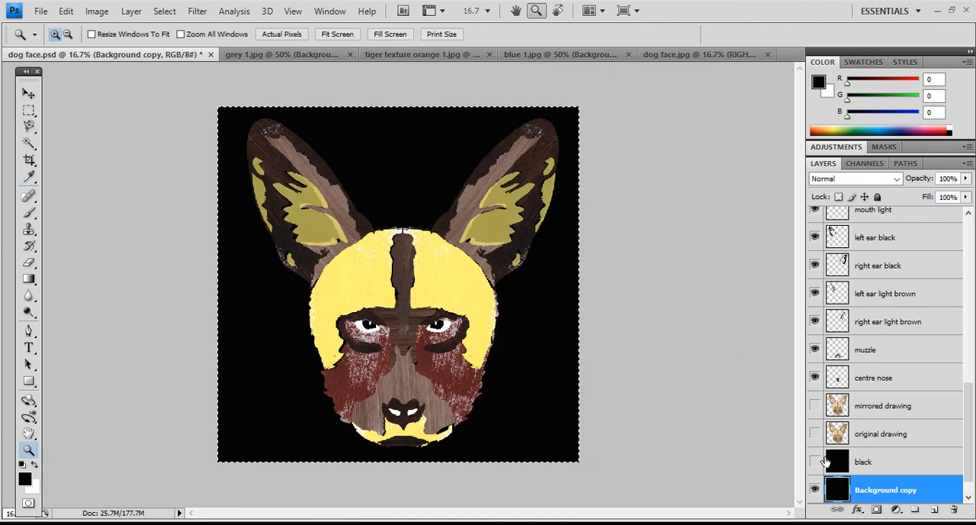
{"action": "scroll", "coordinate": [857, 442], "scroll_direction": "down", "scroll_amount": 1}
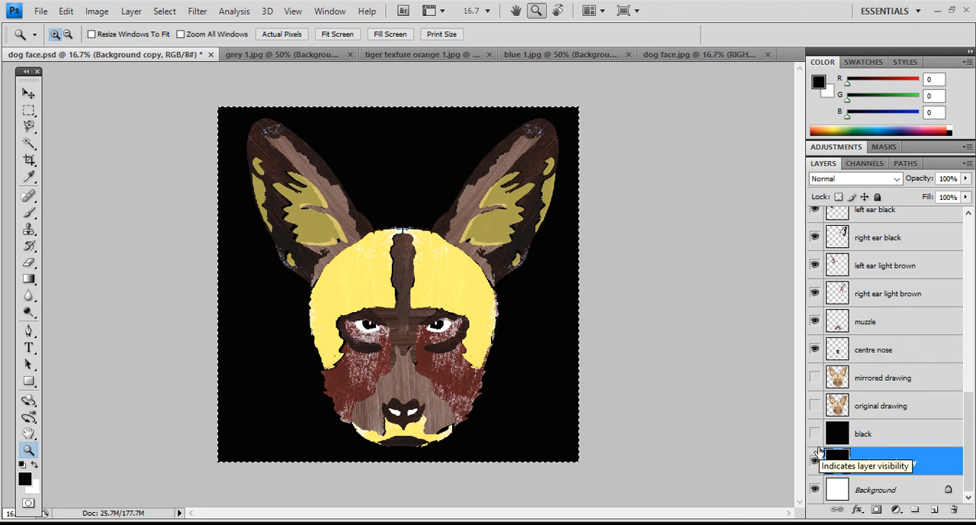
{"action": "left_click", "coordinate": [29, 111]}
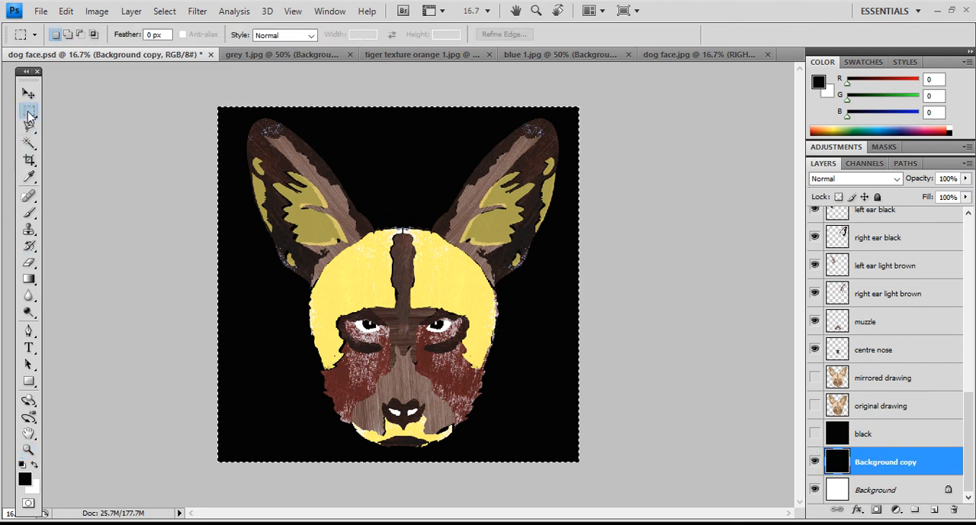
{"action": "left_click", "coordinate": [323, 147]}
{"action": "left_click", "coordinate": [814, 461]}
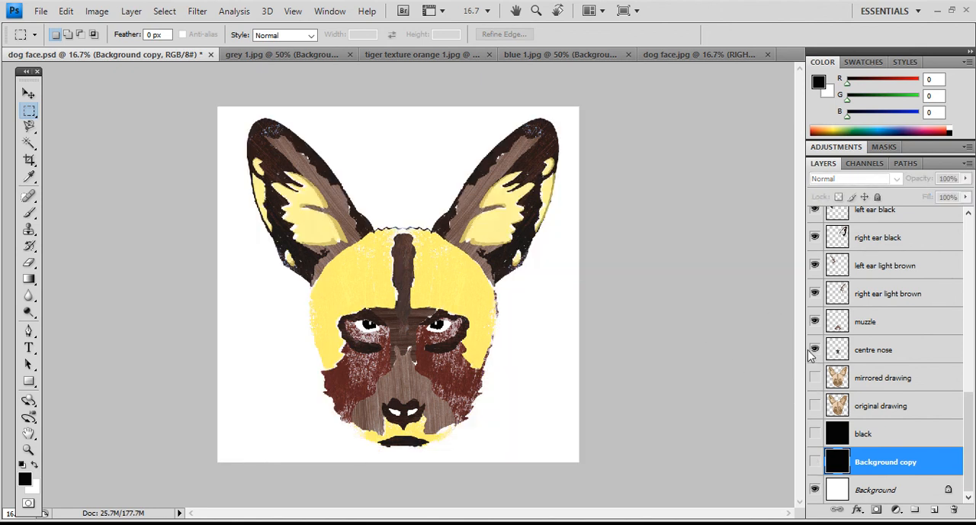
- Toggle the "left ear yellow" and "right ear yellow" layers off and on to examine what each contributes to the ears
{"action": "scroll", "coordinate": [843, 374], "scroll_direction": "up", "scroll_amount": 4}
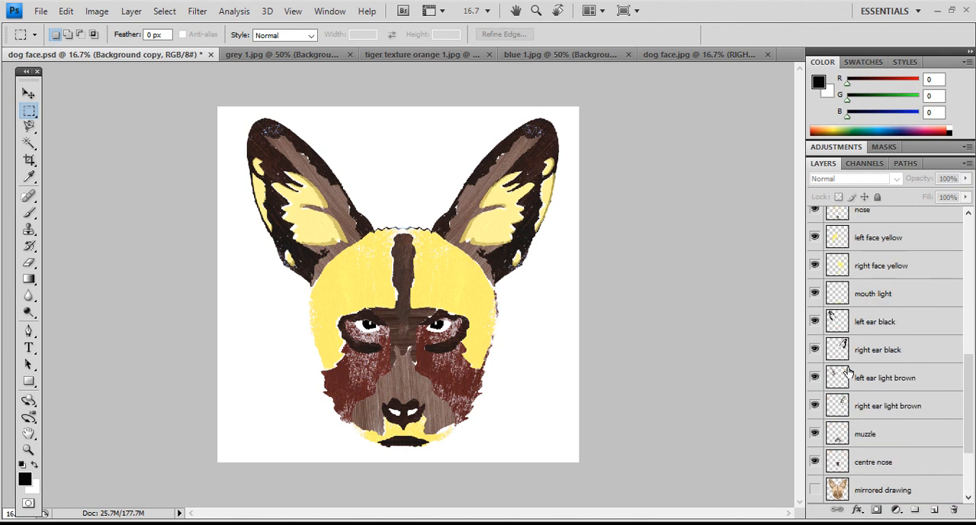
{"action": "scroll", "coordinate": [848, 371], "scroll_direction": "up", "scroll_amount": 10}
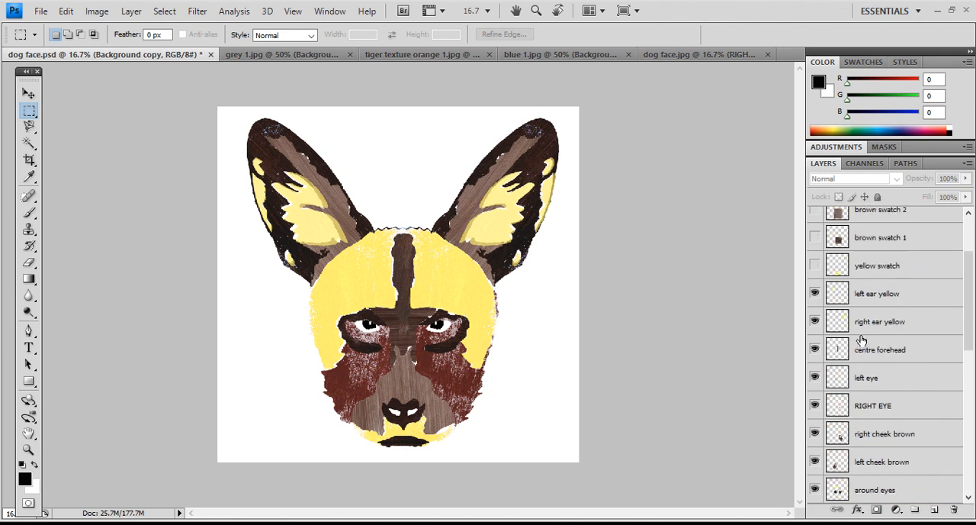
{"action": "left_click", "coordinate": [814, 293]}
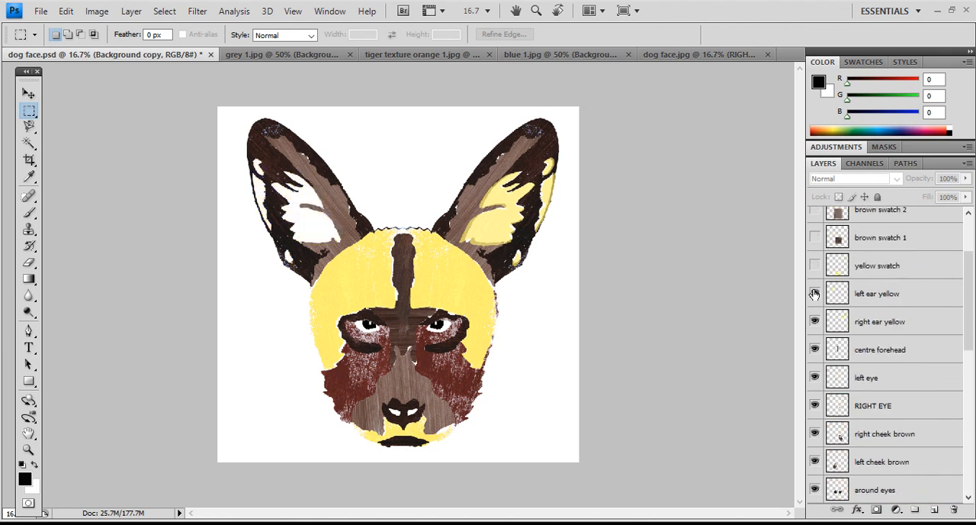
{"action": "left_click", "coordinate": [815, 293]}
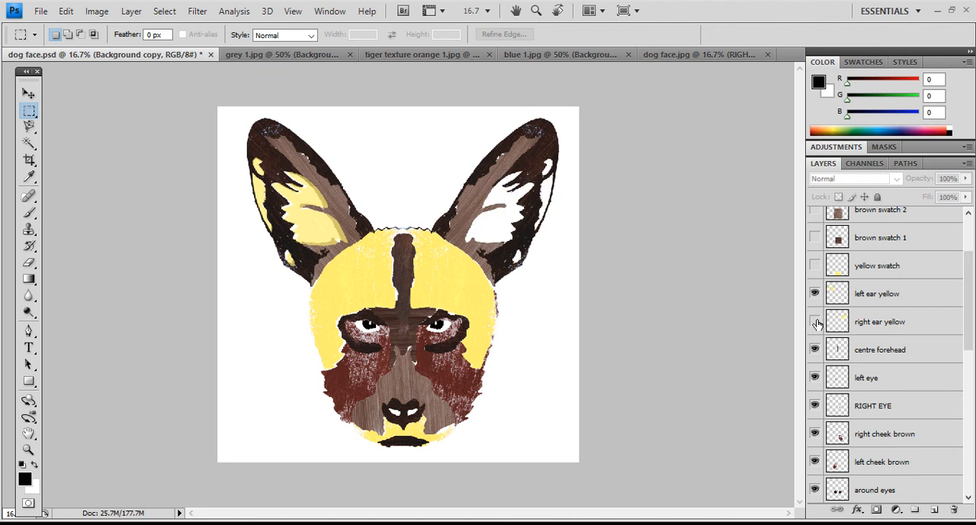
{"action": "left_click", "coordinate": [814, 321]}
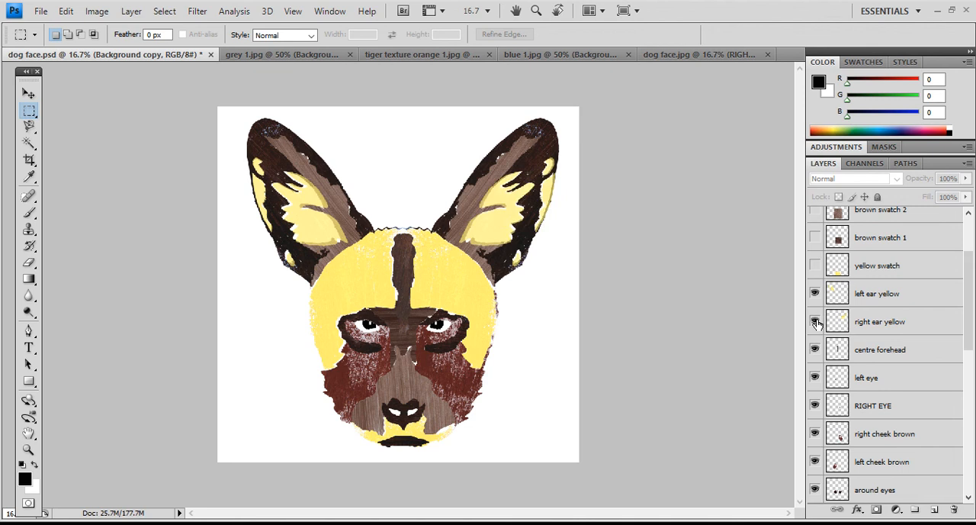
- Hide and reshow the "centre forehead" layer to examine the brown strip between the yellow head halves up close
{"action": "left_click", "coordinate": [29, 449]}
{"action": "left_click", "coordinate": [417, 356]}
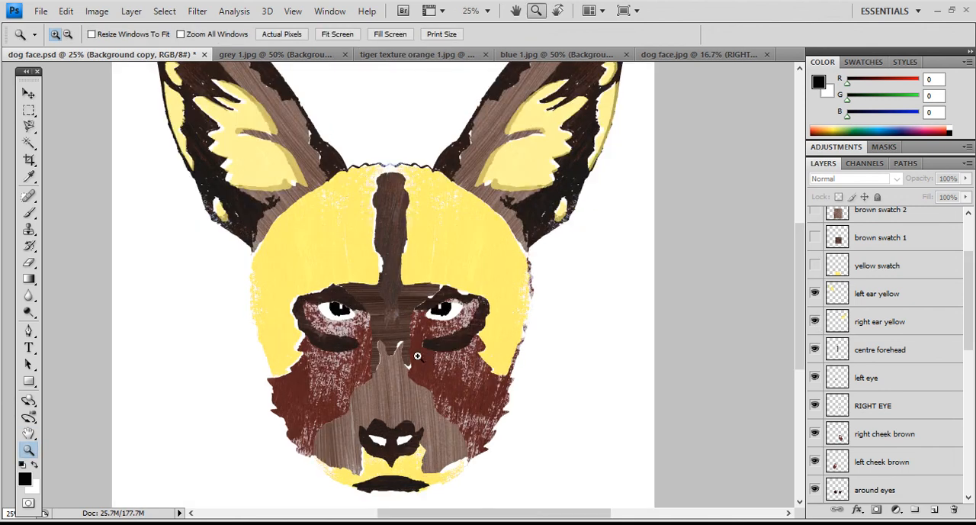
{"action": "left_click", "coordinate": [516, 184]}
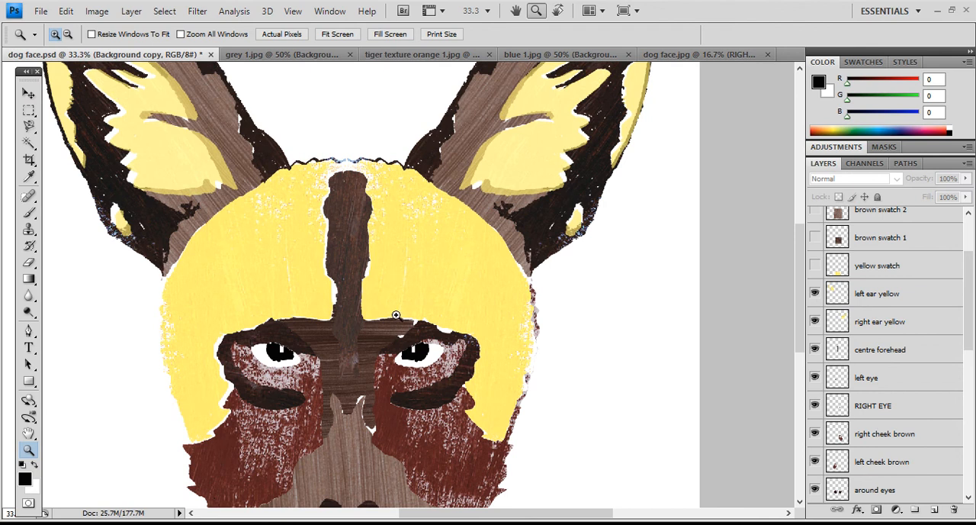
{"action": "scroll", "coordinate": [396, 314], "scroll_direction": "down", "scroll_amount": 1}
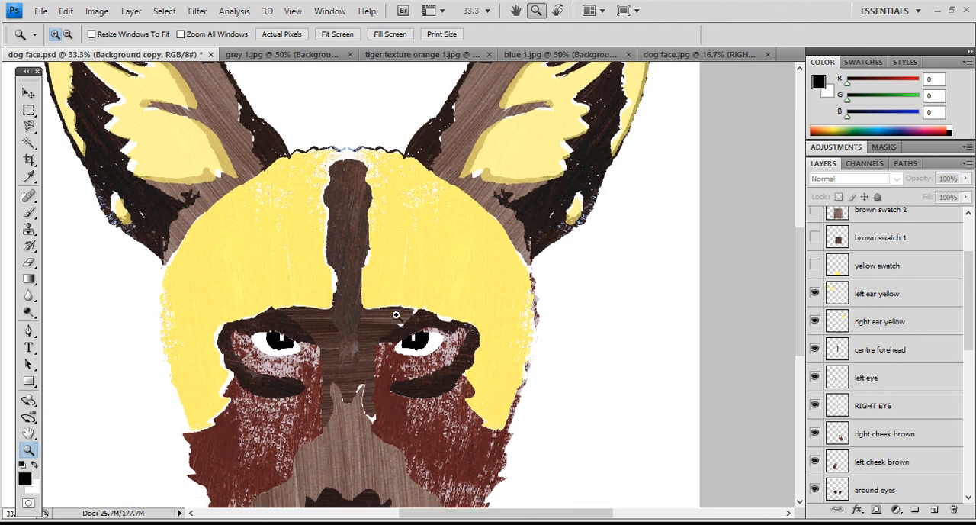
{"action": "scroll", "coordinate": [395, 314], "scroll_direction": "down", "scroll_amount": 4}
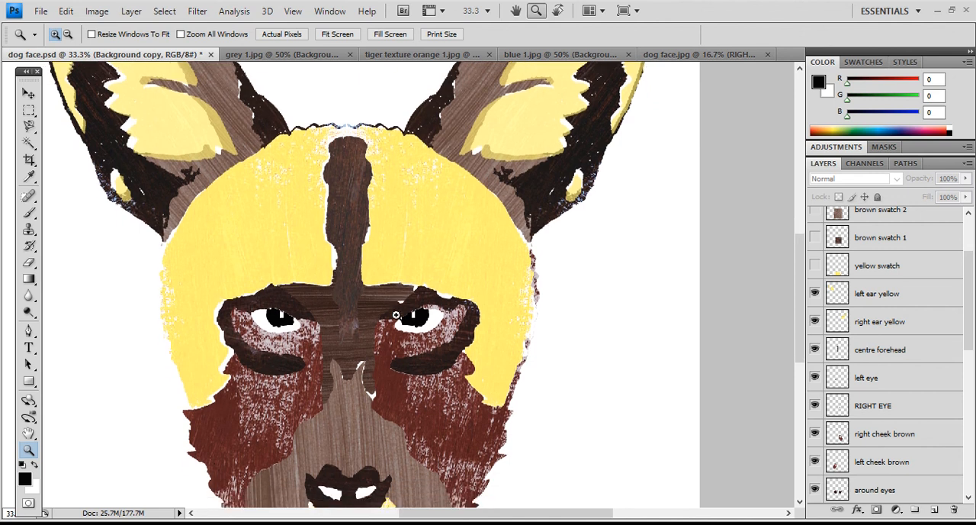
{"action": "left_click", "coordinate": [28, 93]}
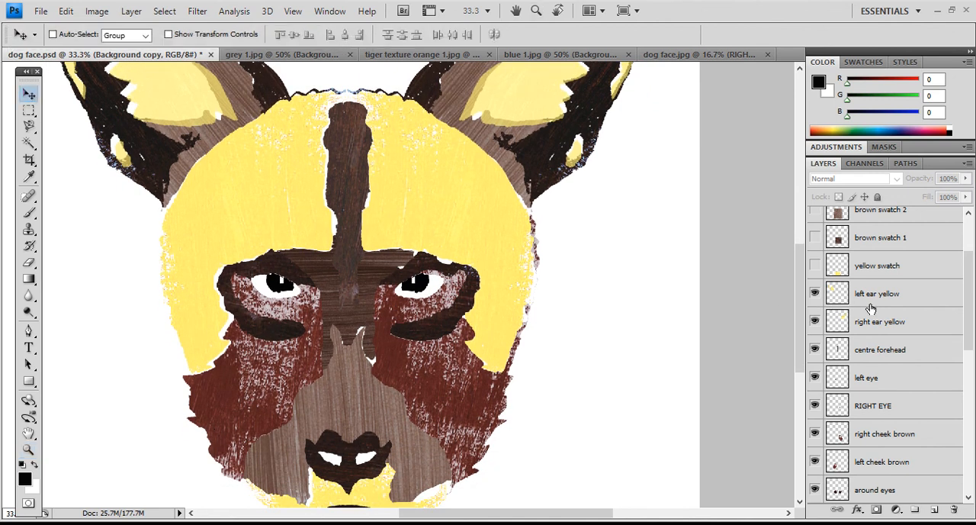
{"action": "left_click", "coordinate": [814, 349]}
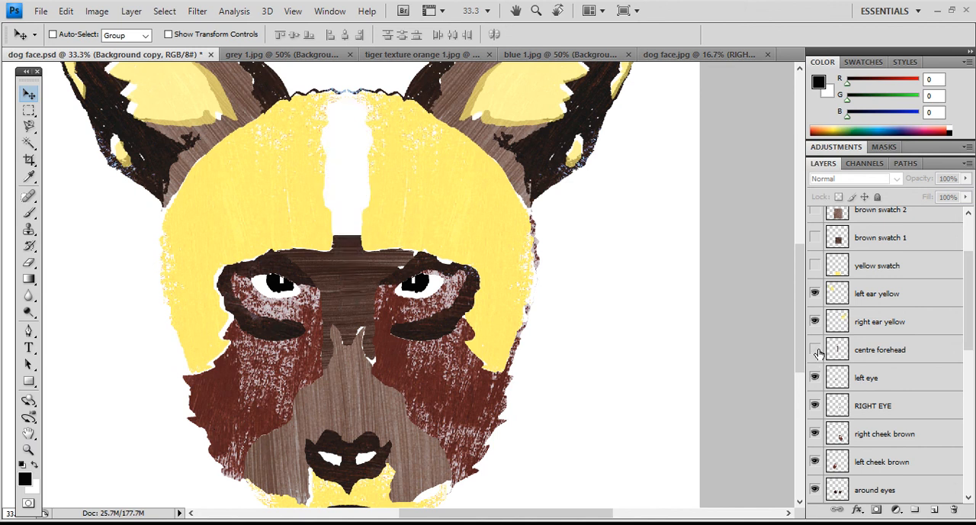
{"action": "left_click", "coordinate": [814, 349]}
- Try the "centre forehead" layer at 81% opacity and return it to 100%
{"action": "left_click", "coordinate": [874, 350]}
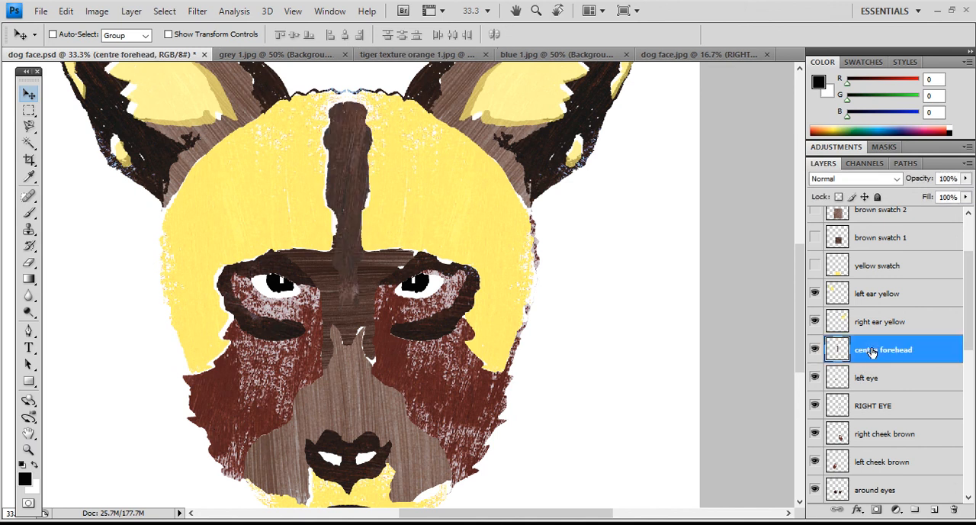
{"action": "left_click", "coordinate": [966, 181]}
{"action": "mouse_move", "coordinate": [969, 196]}
{"action": "left_mouse_down"}
{"action": "mouse_move", "coordinate": [924, 196]}
{"action": "mouse_move", "coordinate": [954, 196]}
{"action": "left_mouse_up"}
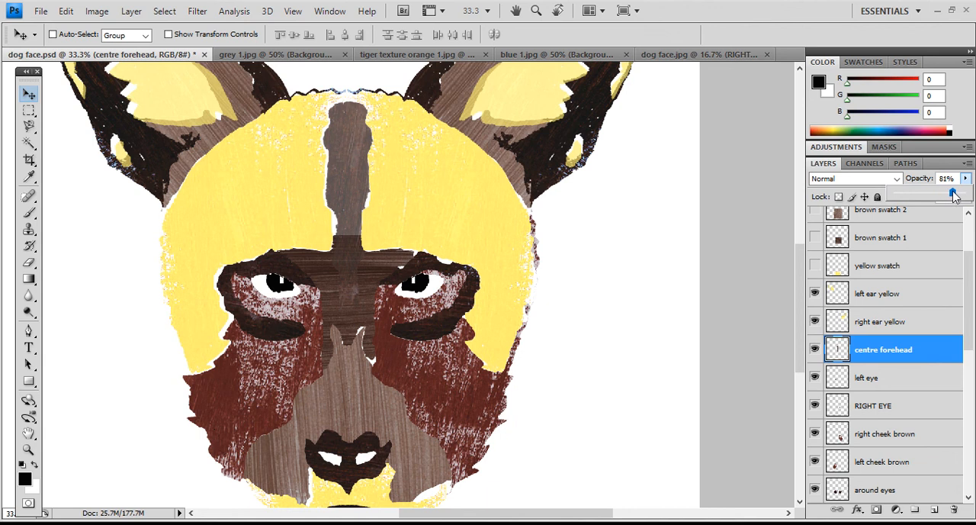
{"action": "left_click_drag", "start_coordinate": [956, 196], "coordinate": [958, 197]}
{"action": "left_click_drag", "start_coordinate": [957, 197], "coordinate": [972, 193]}
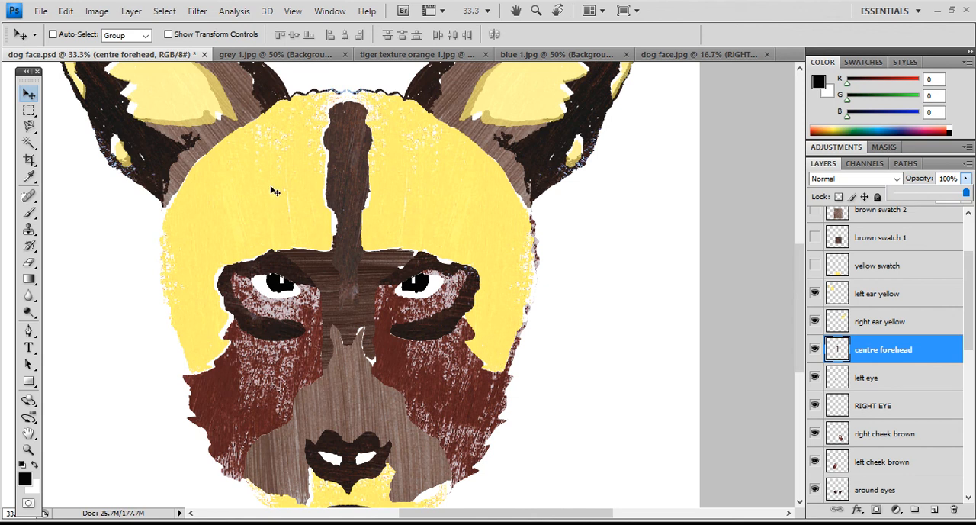
- Check the visibility of the "left ear yellow" and "left face yellow" layers, and make "left face yellow" the active layer
{"action": "scroll", "coordinate": [893, 343], "scroll_direction": "down", "scroll_amount": 1}
{"action": "scroll", "coordinate": [877, 331], "scroll_direction": "up", "scroll_amount": 2}
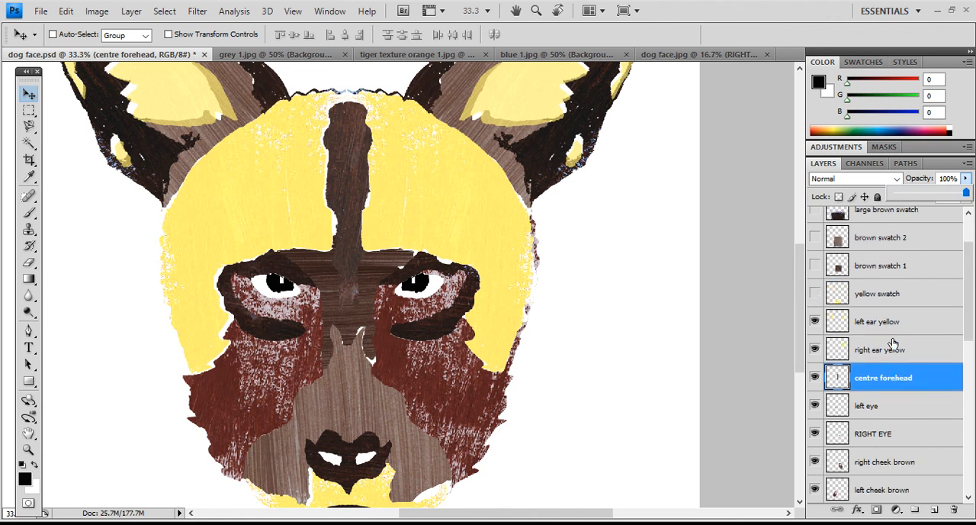
{"action": "left_click", "coordinate": [814, 325]}
{"action": "left_click", "coordinate": [815, 324]}
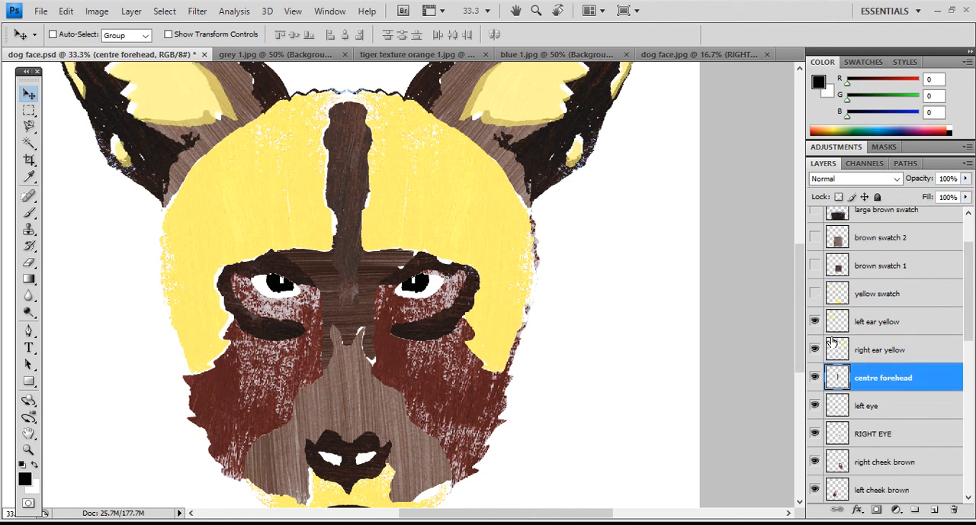
{"action": "scroll", "coordinate": [832, 343], "scroll_direction": "down", "scroll_amount": 6}
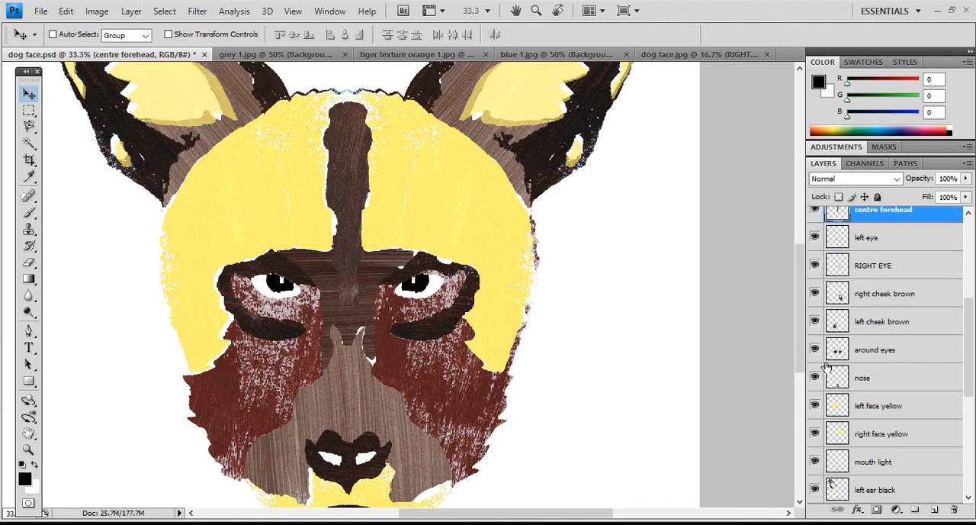
{"action": "left_click", "coordinate": [814, 405]}
{"action": "left_click", "coordinate": [814, 405]}
{"action": "left_click", "coordinate": [858, 408]}
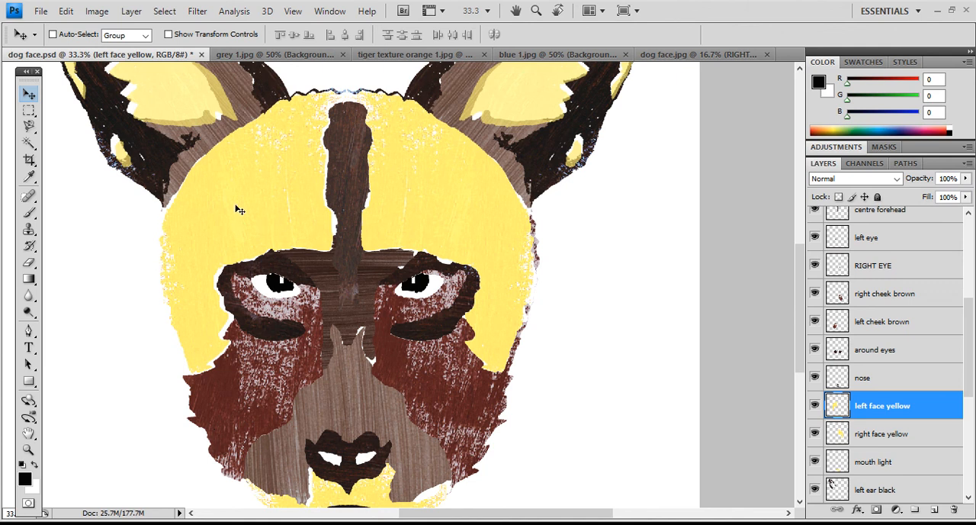
- Shift the "left face yellow" layer slightly sideways to adjust the gap beside the brown forehead strip
{"action": "left_click_drag", "start_coordinate": [235, 204], "coordinate": [232, 201]}
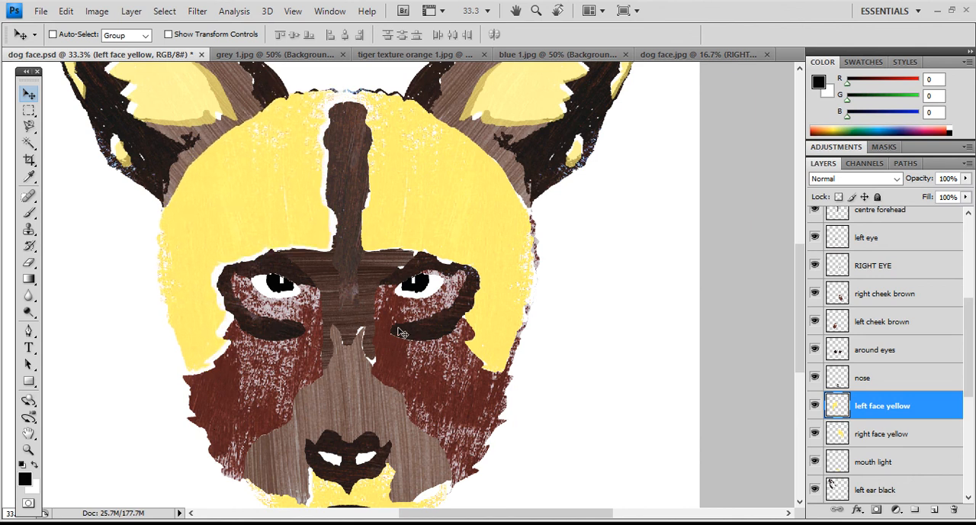
{"action": "mouse_move", "coordinate": [296, 226]}
{"action": "left_mouse_down"}
{"action": "mouse_move", "coordinate": [237, 206]}
{"action": "mouse_move", "coordinate": [284, 204]}
{"action": "mouse_move", "coordinate": [301, 226]}
{"action": "left_mouse_up"}
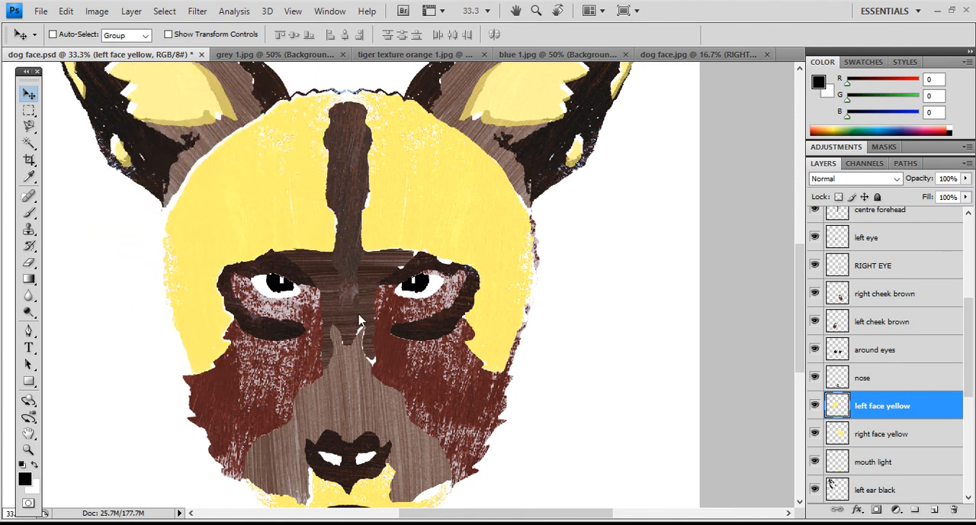
{"action": "key", "text": "Left"}
{"action": "key", "text": "Left"}
{"action": "key", "text": "Left"}
{"action": "key", "text": "Left"}
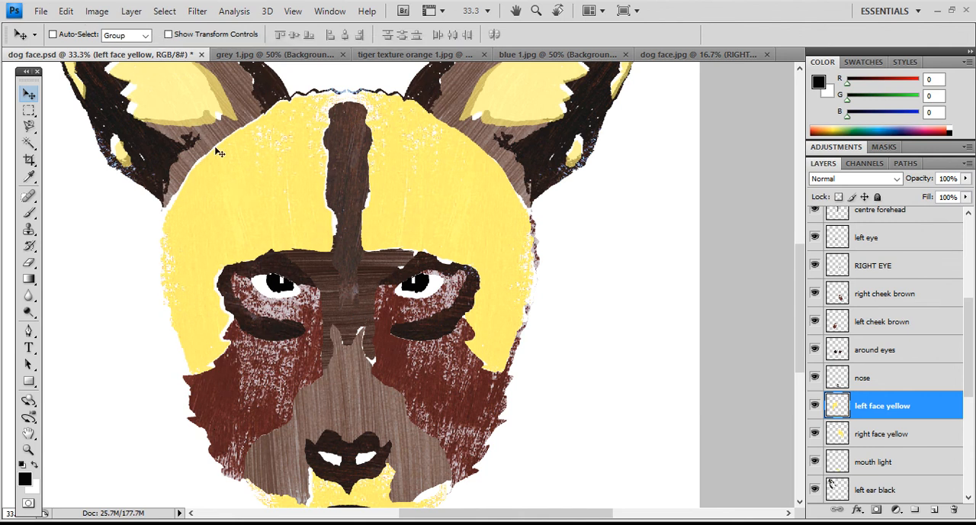
- Enlarge the "left face yellow" layer with Free Transform to 111.5% width and 100.5% height
{"action": "left_click", "coordinate": [67, 10]}
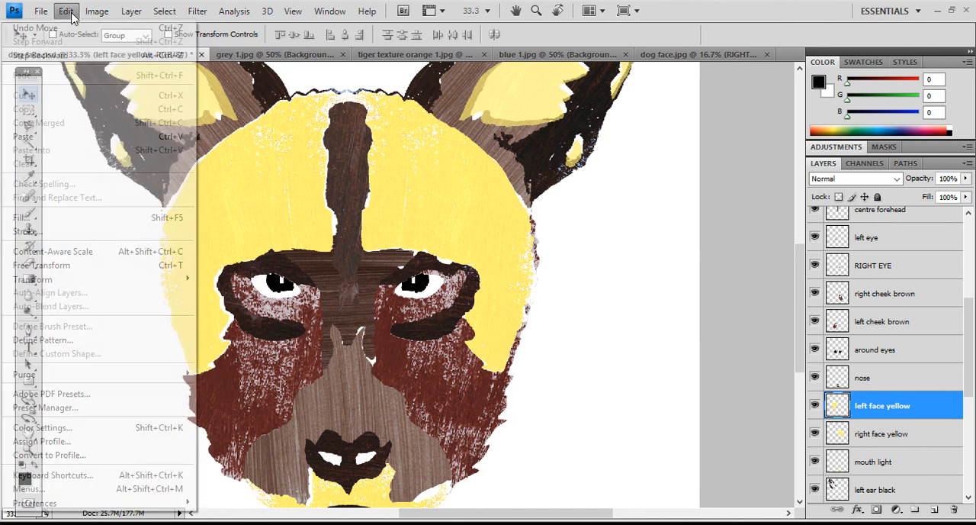
{"action": "left_click", "coordinate": [93, 266]}
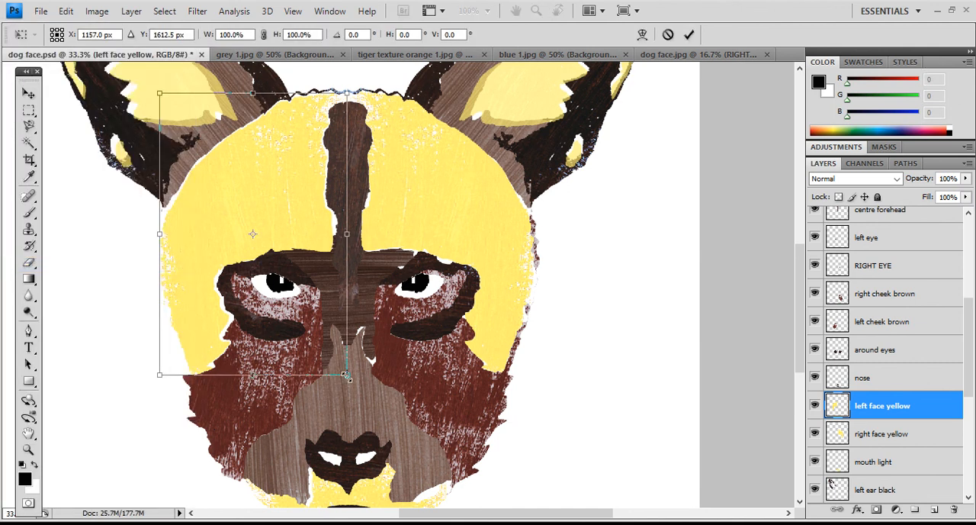
{"action": "left_click_drag", "start_coordinate": [346, 375], "coordinate": [364, 383]}
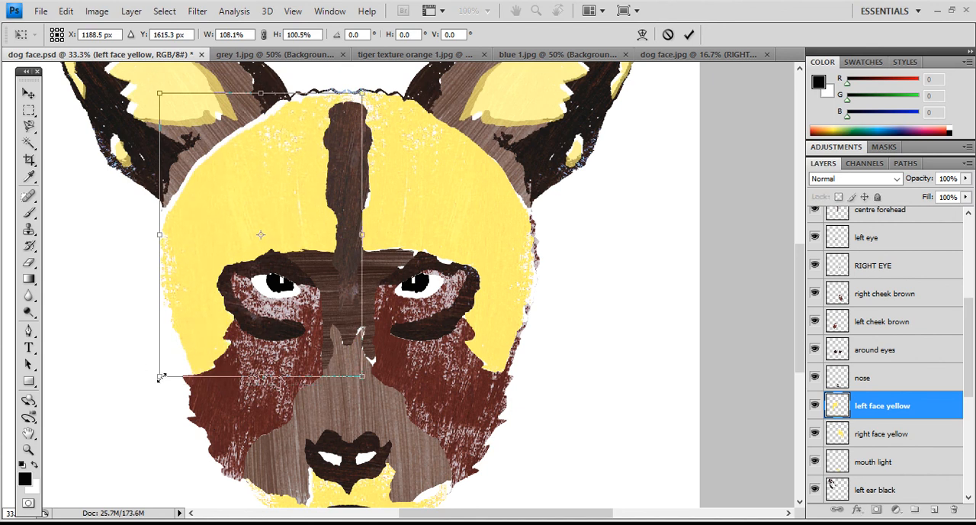
{"action": "left_click_drag", "start_coordinate": [161, 377], "coordinate": [154, 379]}
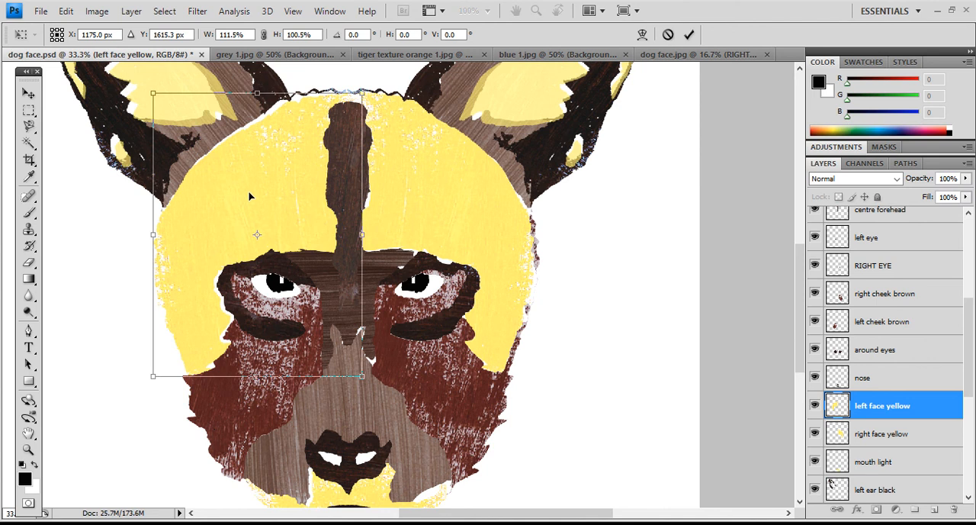
{"action": "key", "text": "Return"}
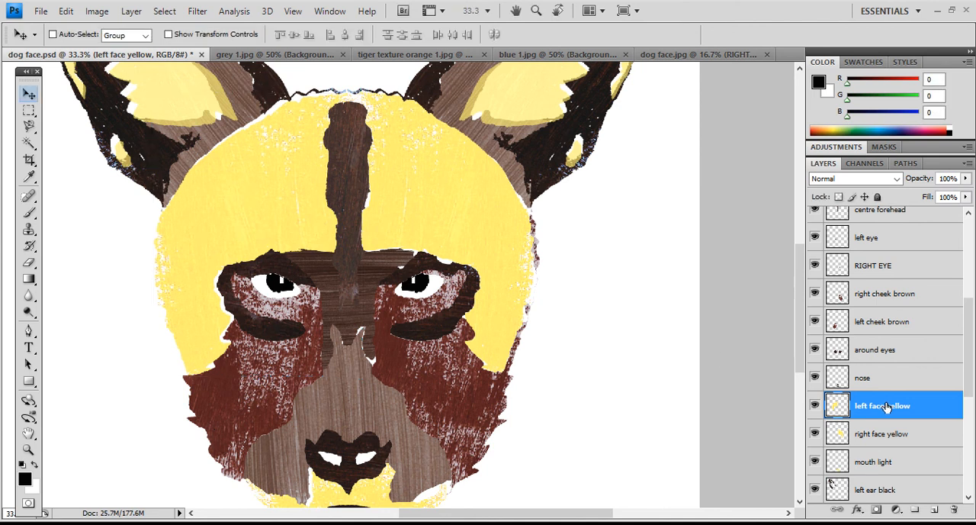
- Move the "left face yellow" layer directly above "left ear yellow" and set its opacity to 68%
{"action": "left_click_drag", "start_coordinate": [886, 406], "coordinate": [893, 374]}
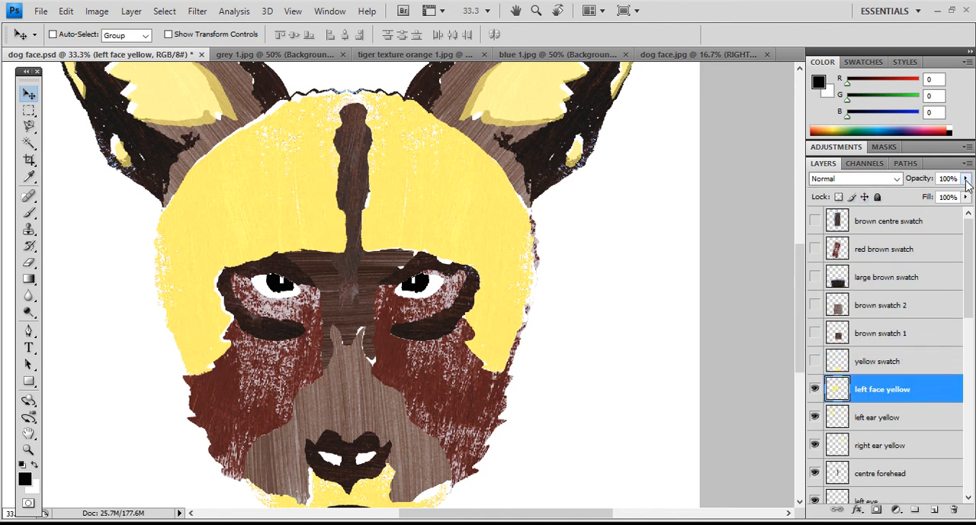
{"action": "left_click_drag", "start_coordinate": [966, 181], "coordinate": [944, 199]}
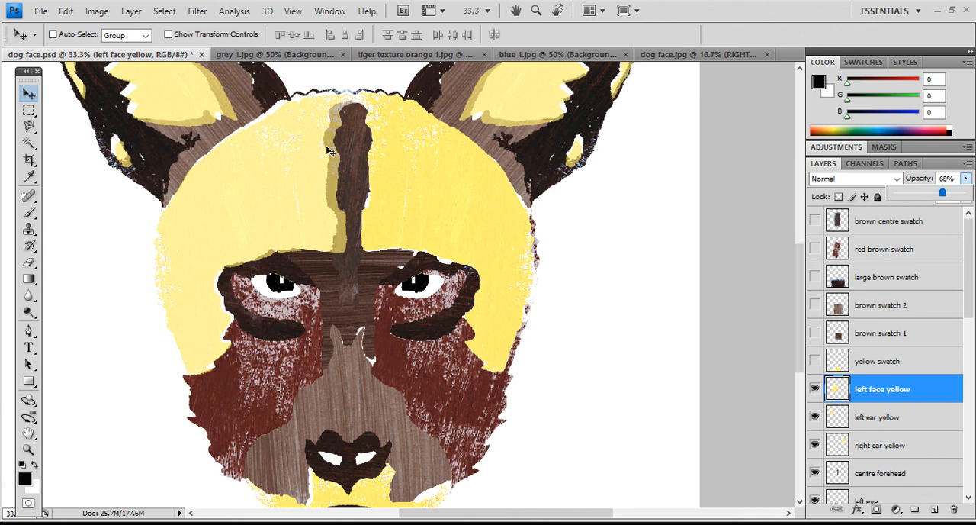
- Move the translucent "left face yellow" shape slightly left so it overlaps only the edge of the brown forehead strip
{"action": "left_click_drag", "start_coordinate": [320, 169], "coordinate": [315, 167]}
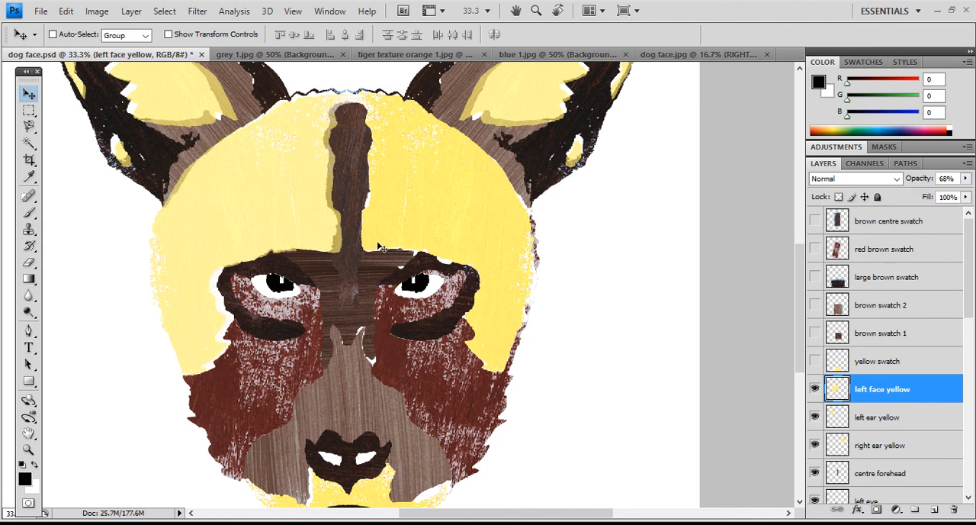
{"action": "key", "text": "Left"}
{"action": "key", "text": "Left"}
{"action": "key", "text": "Left"}
{"action": "key", "text": "Left"}
{"action": "key", "text": "Left"}
{"action": "key", "text": "Left"}
{"action": "key", "text": "Left"}
{"action": "key", "text": "Left"}
{"action": "key", "text": "Left"}
{"action": "key", "text": "Left"}
{"action": "key", "text": "Left"}
{"action": "key", "text": "Left"}
{"action": "key", "text": "Right"}
{"action": "key", "text": "Right"}
{"action": "key", "text": "Right"}
{"action": "key", "text": "Right"}
{"action": "key", "text": "Right"}
{"action": "key", "text": "Right"}
{"action": "key", "text": "Right"}
{"action": "key", "text": "Right"}
{"action": "key", "text": "Right"}
{"action": "key", "text": "Right"}
{"action": "key", "text": "Right"}
{"action": "key", "text": "Right"}
- Hide and reshow the "right face yellow" layer, and move it directly above "left face yellow"
{"action": "scroll", "coordinate": [882, 392], "scroll_direction": "down", "scroll_amount": 1}
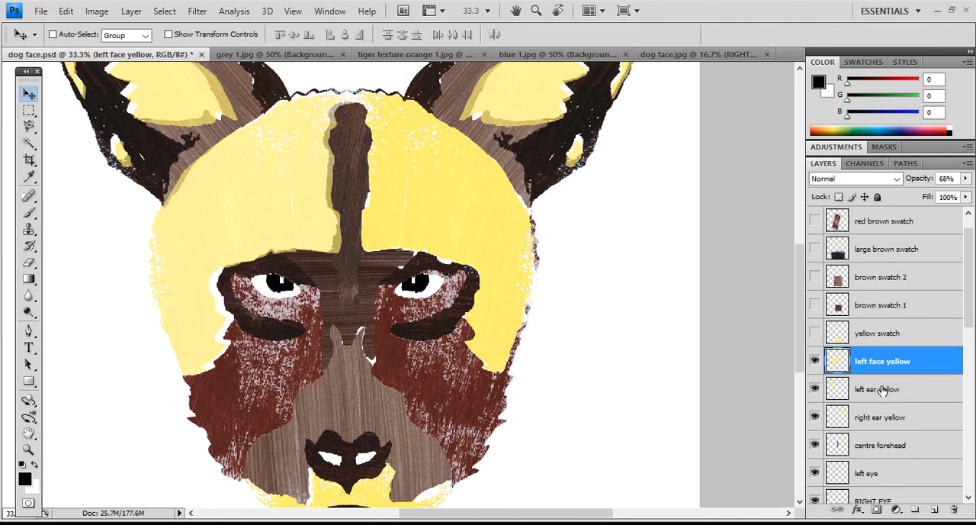
{"action": "scroll", "coordinate": [882, 390], "scroll_direction": "down", "scroll_amount": 11}
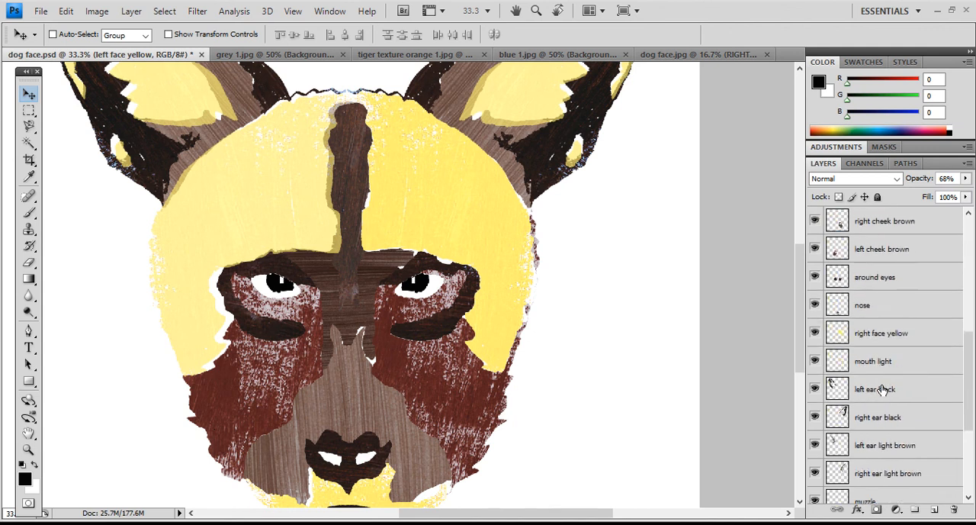
{"action": "left_click", "coordinate": [873, 333]}
{"action": "left_click", "coordinate": [814, 333]}
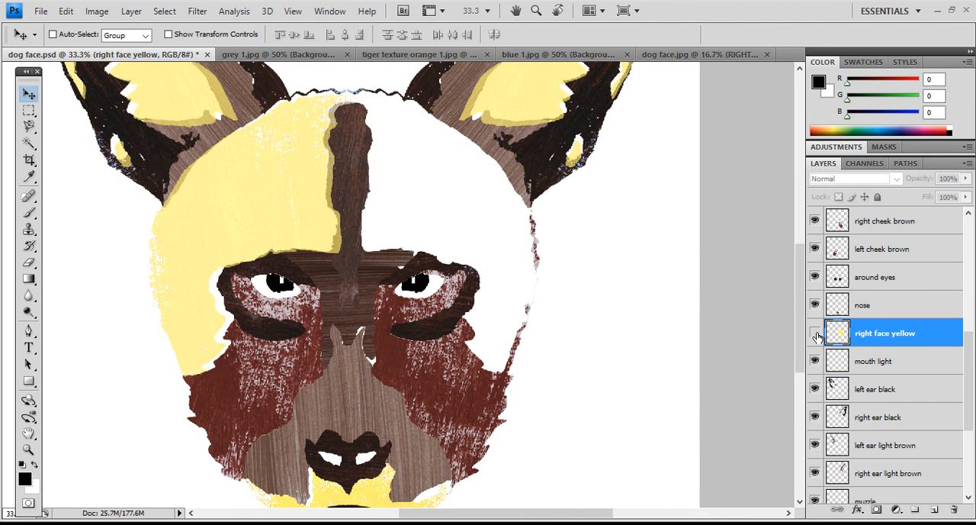
{"action": "left_click", "coordinate": [814, 334]}
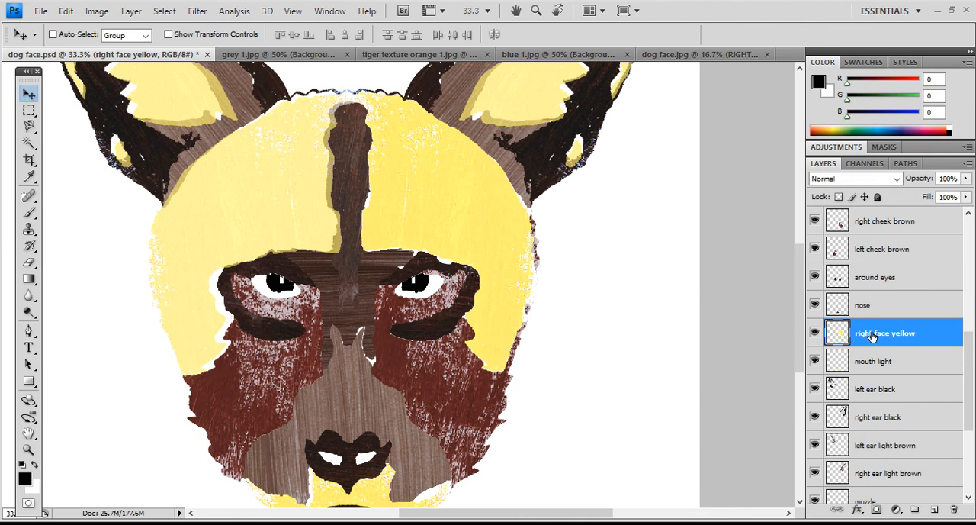
{"action": "left_click_drag", "start_coordinate": [873, 335], "coordinate": [879, 376]}
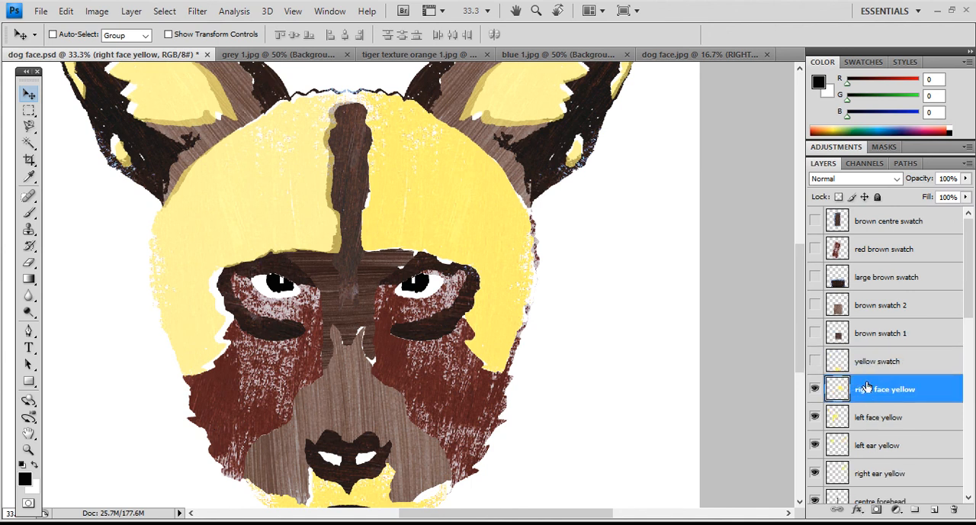
- Scale the "right face yellow" layer to 101.5% width and 101% height, and set its opacity to 71%
{"action": "left_click", "coordinate": [67, 12]}
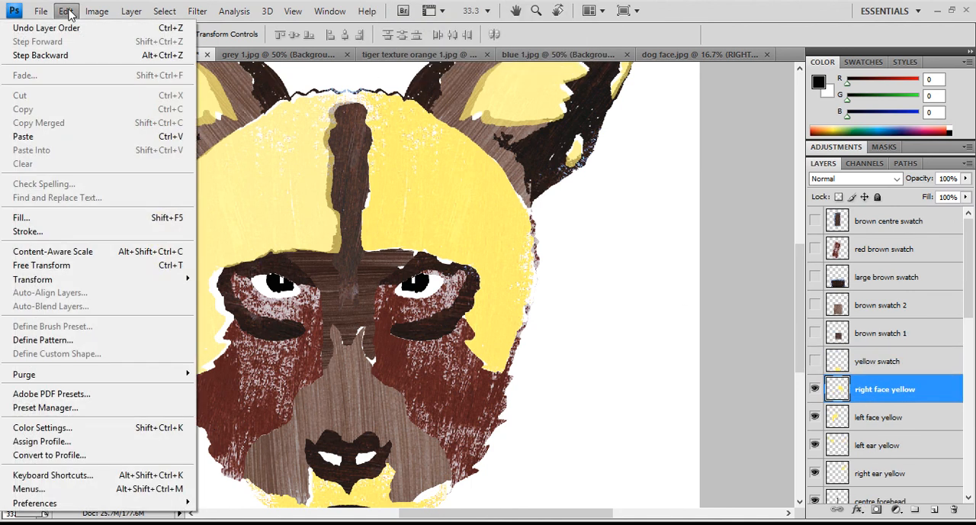
{"action": "left_click", "coordinate": [82, 266]}
{"action": "left_click_drag", "start_coordinate": [348, 375], "coordinate": [344, 377]}
{"action": "double_click", "coordinate": [447, 178]}
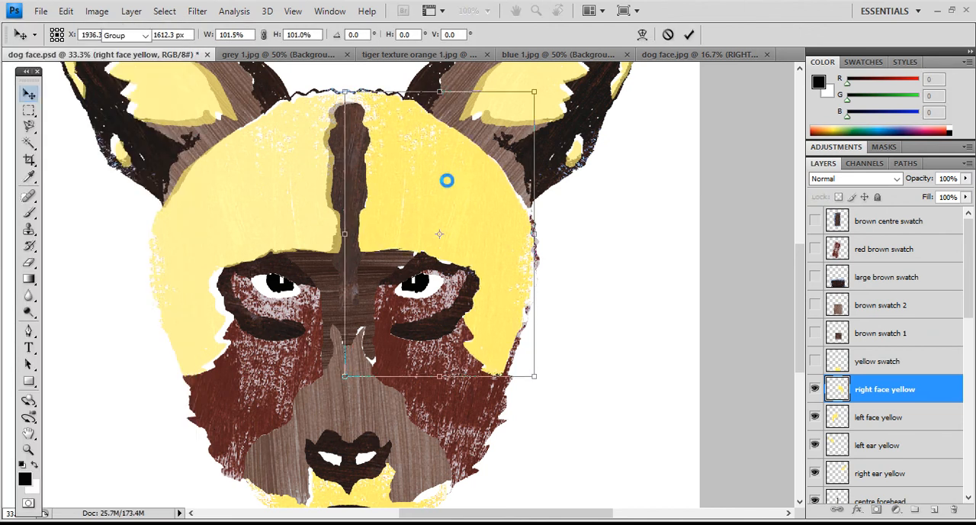
{"action": "left_click", "coordinate": [965, 178]}
{"action": "left_click_drag", "start_coordinate": [965, 193], "coordinate": [947, 201]}
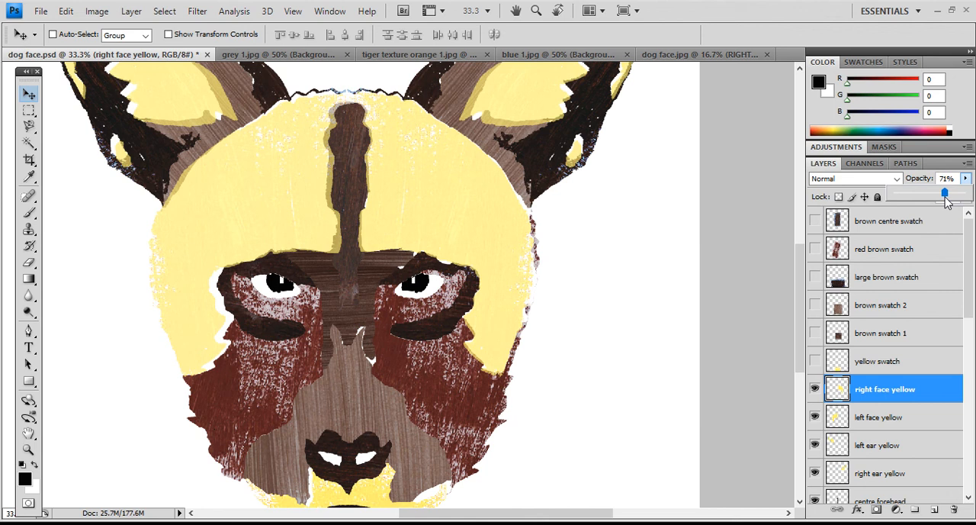
- Make "left face yellow" the active layer and examine the translucent yellow overlaps from the ears down to the mouth
{"action": "left_click", "coordinate": [882, 418]}
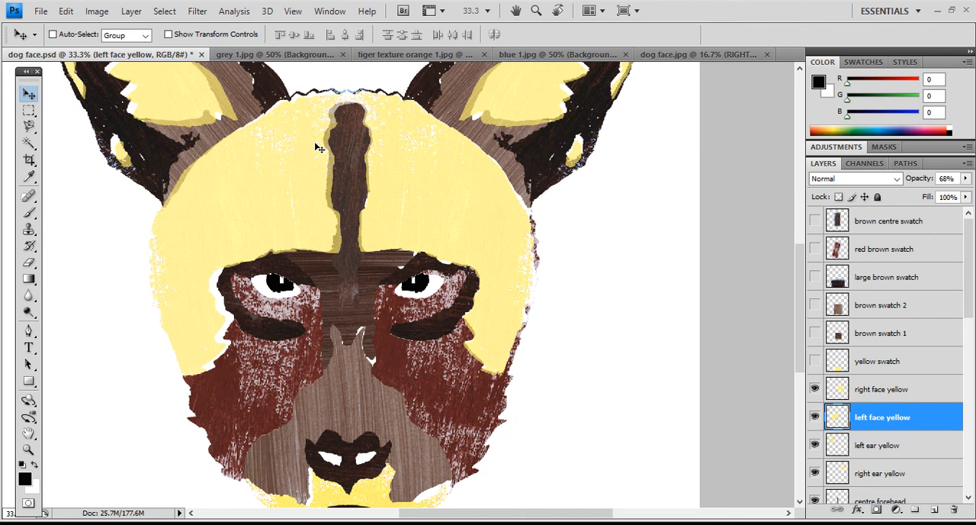
{"action": "scroll", "coordinate": [378, 267], "scroll_direction": "up", "scroll_amount": 3}
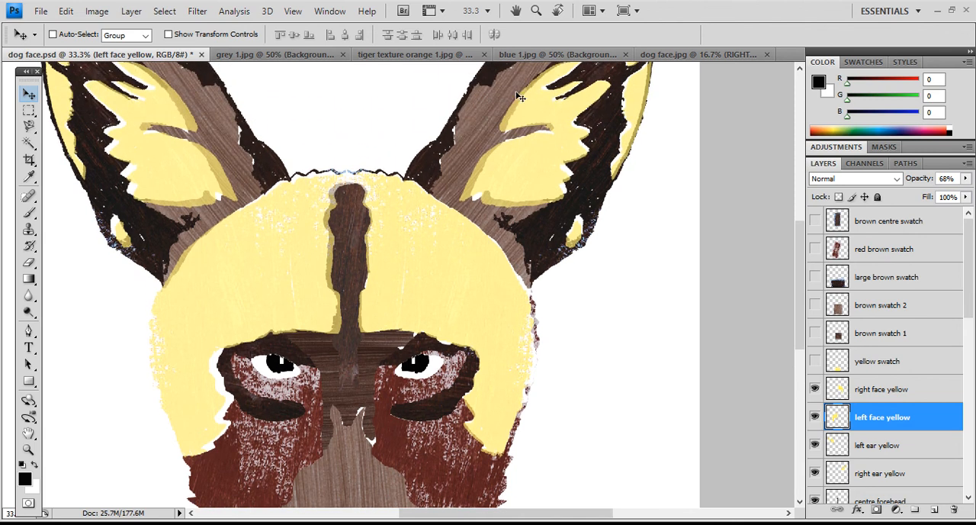
{"action": "scroll", "coordinate": [436, 228], "scroll_direction": "down", "scroll_amount": 3}
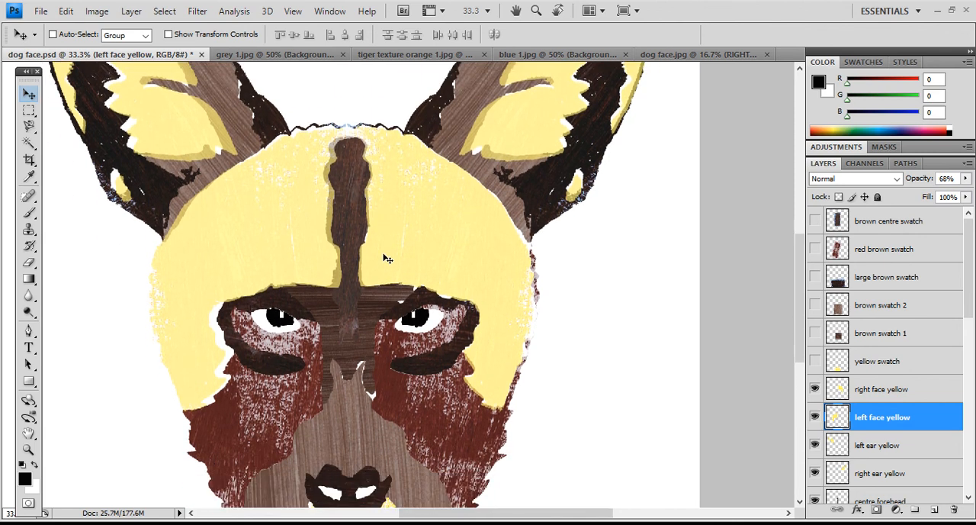
{"action": "scroll", "coordinate": [364, 337], "scroll_direction": "down", "scroll_amount": 2}
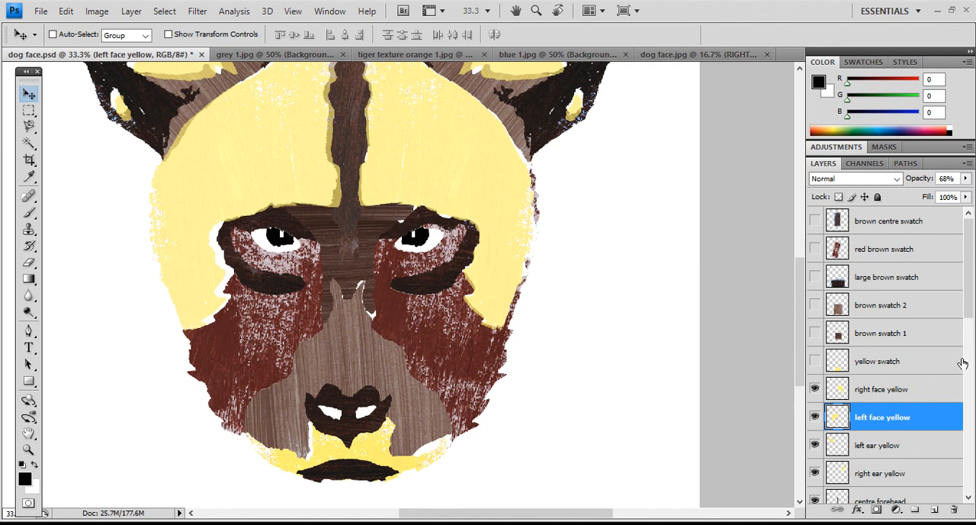
- Toggle the "right cheek brown" layer off and on to examine what it contributes to the face
{"action": "scroll", "coordinate": [884, 368], "scroll_direction": "down", "scroll_amount": 9}
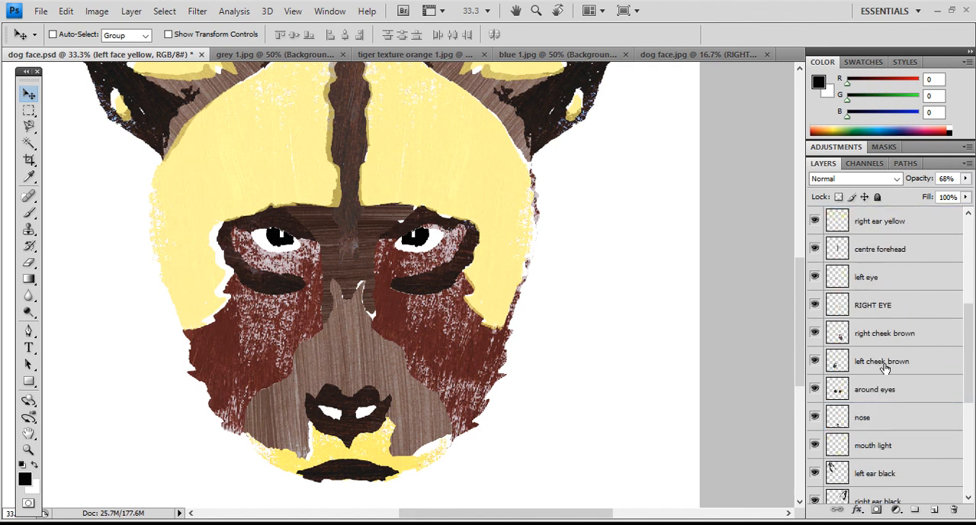
{"action": "left_click", "coordinate": [814, 332]}
{"action": "left_click", "coordinate": [815, 332]}
{"action": "left_click", "coordinate": [814, 333]}
{"action": "left_click", "coordinate": [814, 333]}
{"action": "left_click", "coordinate": [814, 332]}
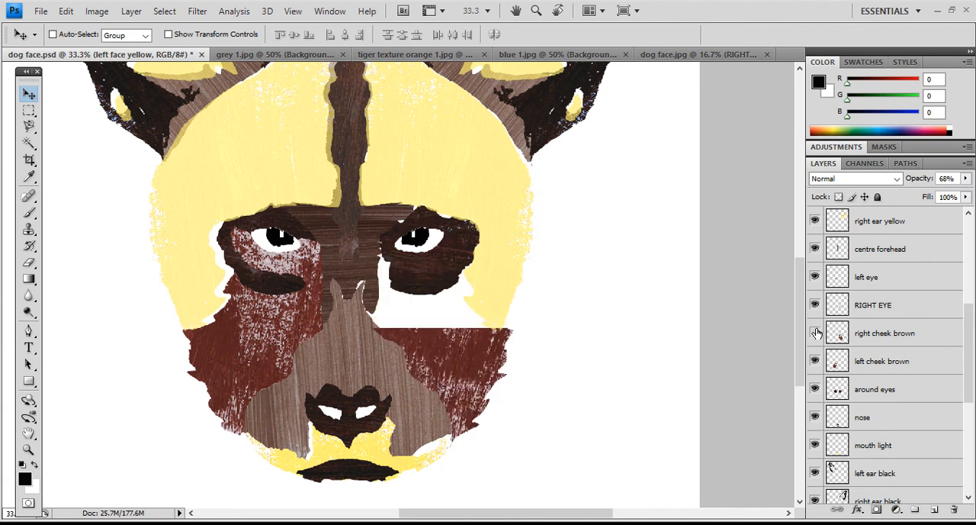
{"action": "left_click", "coordinate": [814, 333]}
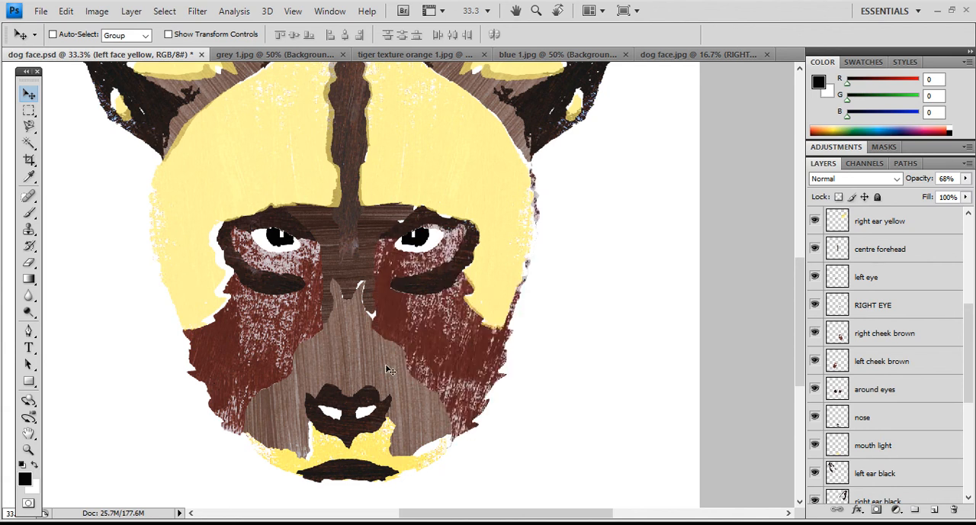
- Set the "right cheek brown" layer's opacity to 84% and the "left cheek brown" layer's opacity to 80%
{"action": "left_click", "coordinate": [894, 334]}
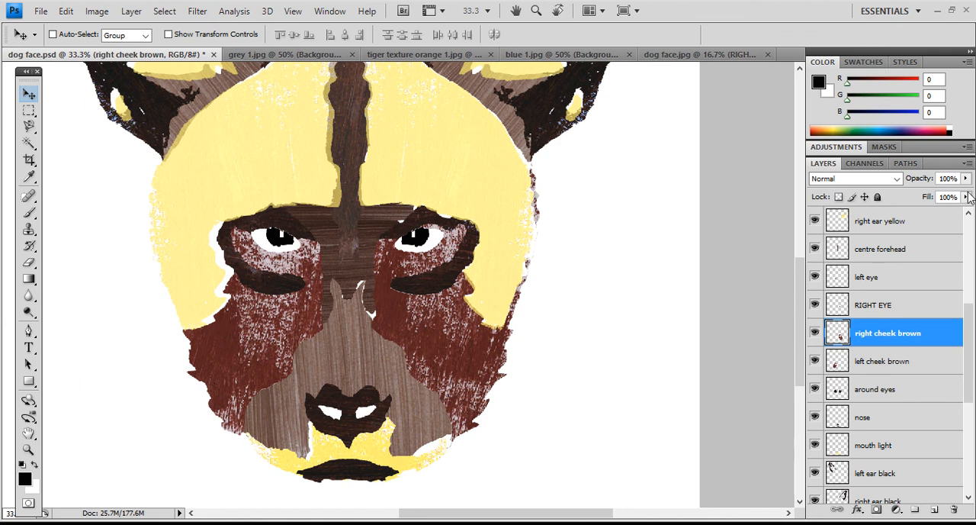
{"action": "mouse_move", "coordinate": [966, 180]}
{"action": "left_mouse_down"}
{"action": "mouse_move", "coordinate": [965, 191]}
{"action": "mouse_move", "coordinate": [944, 195]}
{"action": "mouse_move", "coordinate": [957, 196]}
{"action": "left_mouse_up"}
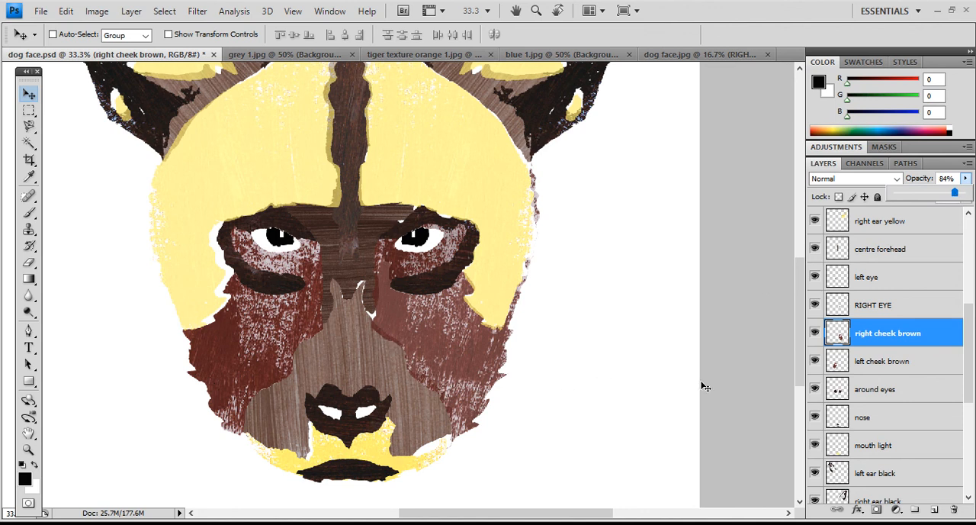
{"action": "left_click", "coordinate": [889, 364]}
{"action": "left_click", "coordinate": [966, 178]}
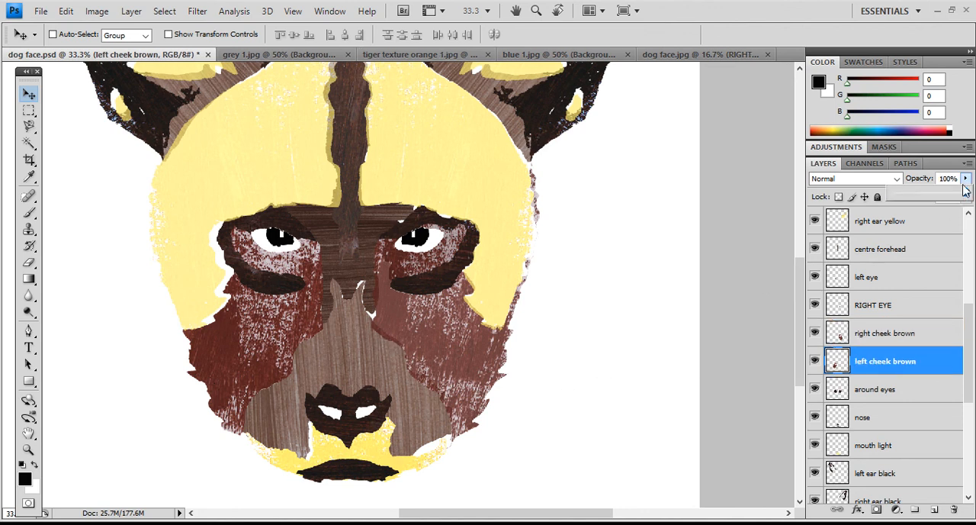
{"action": "left_click_drag", "start_coordinate": [967, 196], "coordinate": [953, 198]}
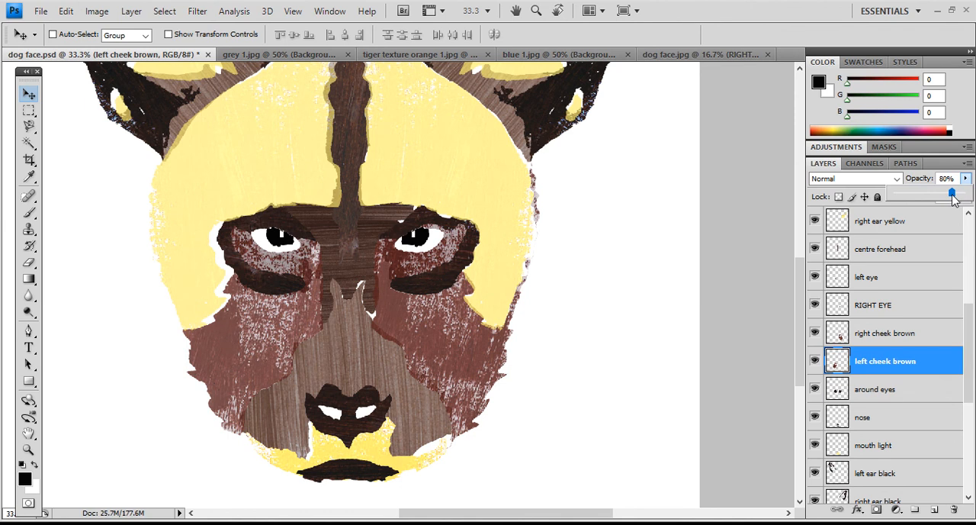
- Show the "black" background layer behind the dog face, comparing the face with and without it
{"action": "scroll", "coordinate": [839, 397], "scroll_direction": "down", "scroll_amount": 5}
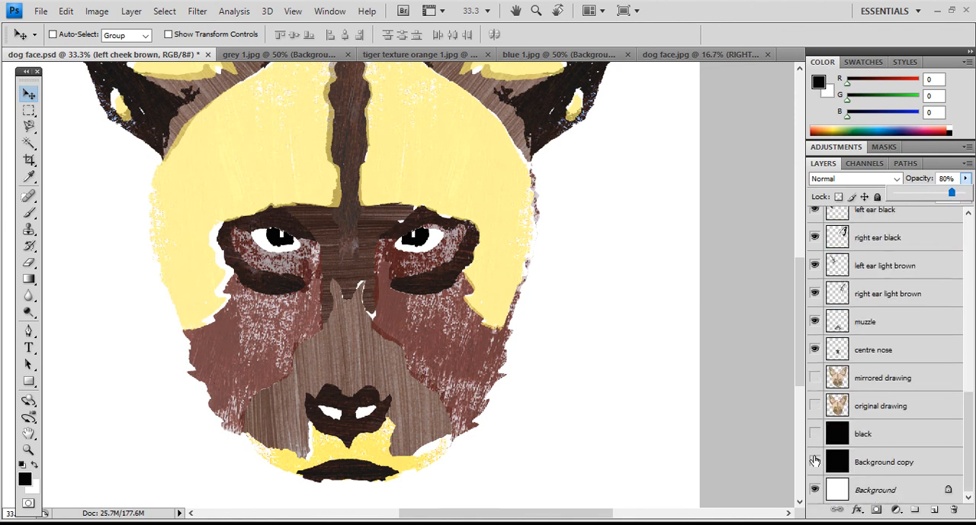
{"action": "left_click", "coordinate": [815, 433]}
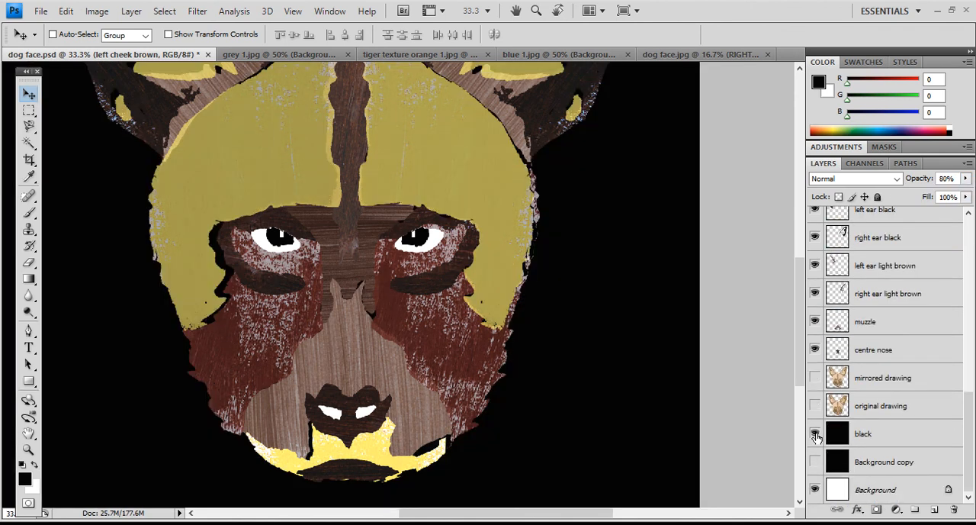
{"action": "left_click", "coordinate": [815, 433]}
{"action": "left_click", "coordinate": [815, 433]}
- Move the "left face yellow" layer slightly to the right so it sits closer to the centre of the forehead
{"action": "scroll", "coordinate": [841, 314], "scroll_direction": "up", "scroll_amount": 3}
{"action": "scroll", "coordinate": [841, 314], "scroll_direction": "up", "scroll_amount": 6}
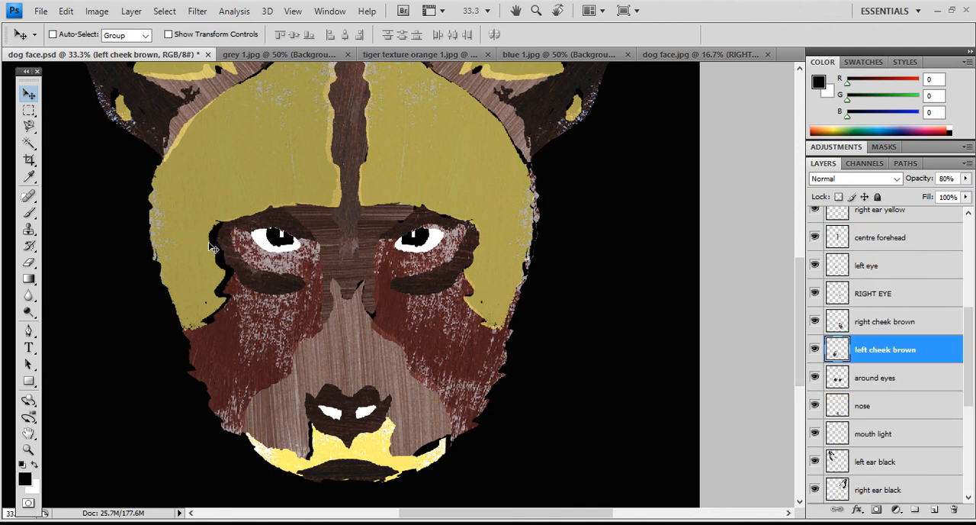
{"action": "scroll", "coordinate": [845, 323], "scroll_direction": "up", "scroll_amount": 6}
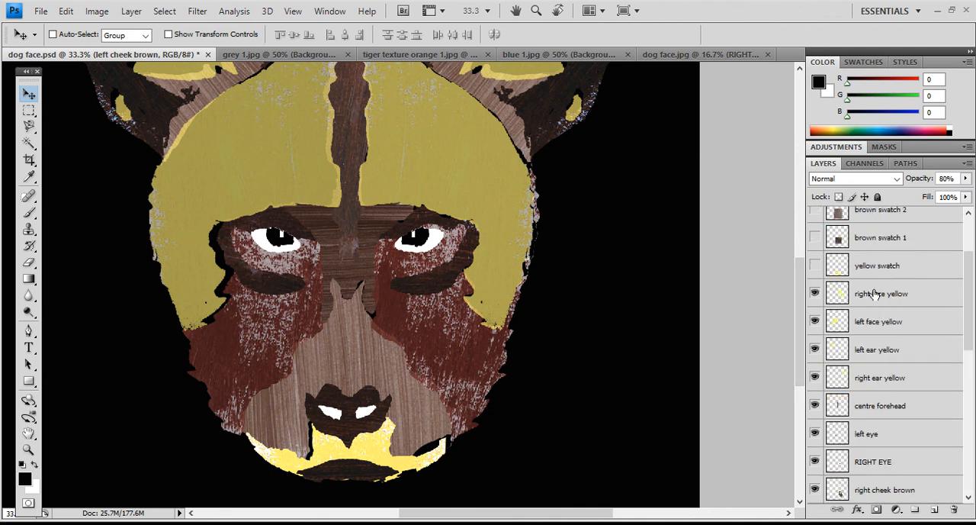
{"action": "left_click", "coordinate": [875, 321]}
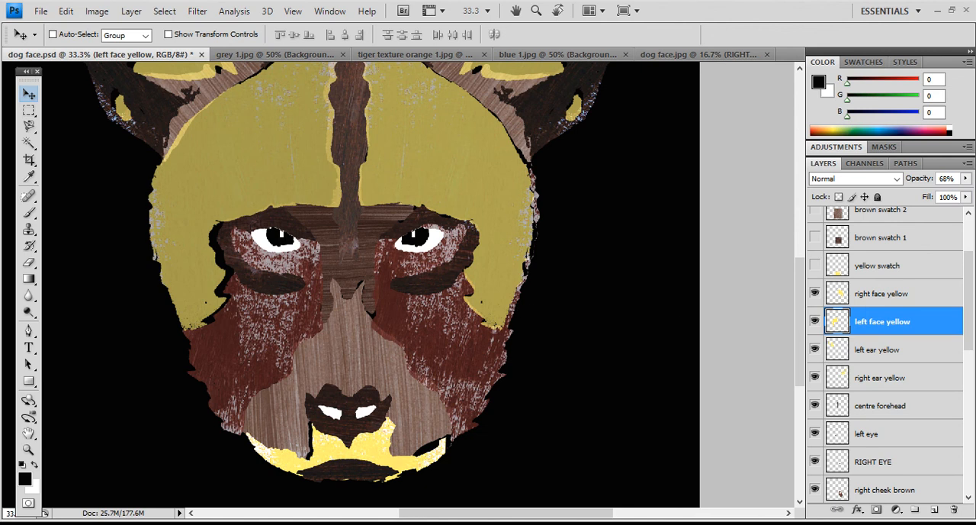
{"action": "left_click_drag", "start_coordinate": [346, 302], "coordinate": [350, 302]}
{"action": "key", "text": "Right"}
{"action": "key", "text": "Right"}
{"action": "key", "text": "Right"}
{"action": "key", "text": "Right"}
{"action": "key", "text": "Right"}
{"action": "key", "text": "Right"}
{"action": "key", "text": "Right"}
{"action": "key", "text": "Right"}
{"action": "key", "text": "Right"}
{"action": "key", "text": "Right"}
{"action": "key", "text": "Right"}
{"action": "key", "text": "Right"}
{"action": "key", "text": "Right"}
{"action": "key", "text": "Right"}
{"action": "key", "text": "Right"}
{"action": "key", "text": "Right"}
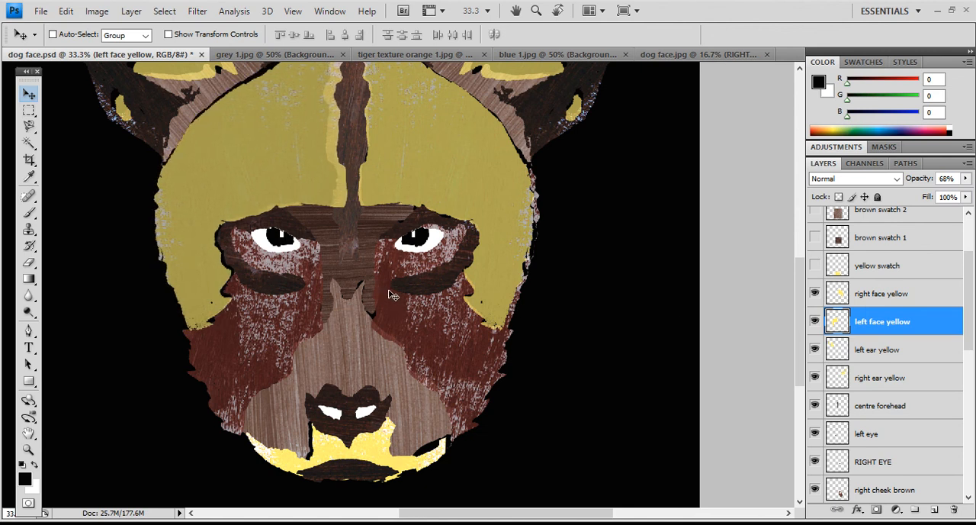
- Examine the whole dog face against the black background and review its stack of layers
{"action": "scroll", "coordinate": [394, 300], "scroll_direction": "up", "scroll_amount": 2}
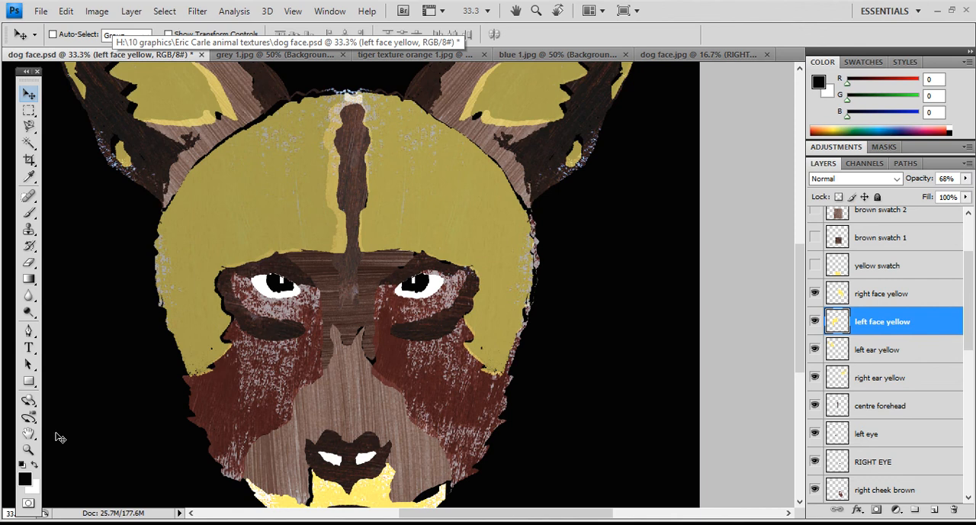
{"action": "left_click", "coordinate": [28, 449]}
{"action": "left_click", "coordinate": [342, 312], "text": "alt"}
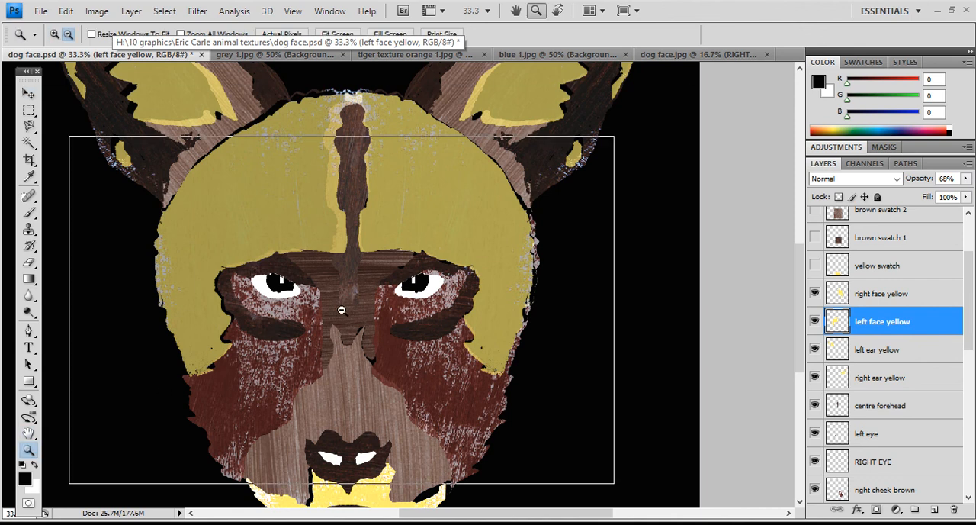
{"action": "left_click", "coordinate": [266, 276], "text": "alt"}
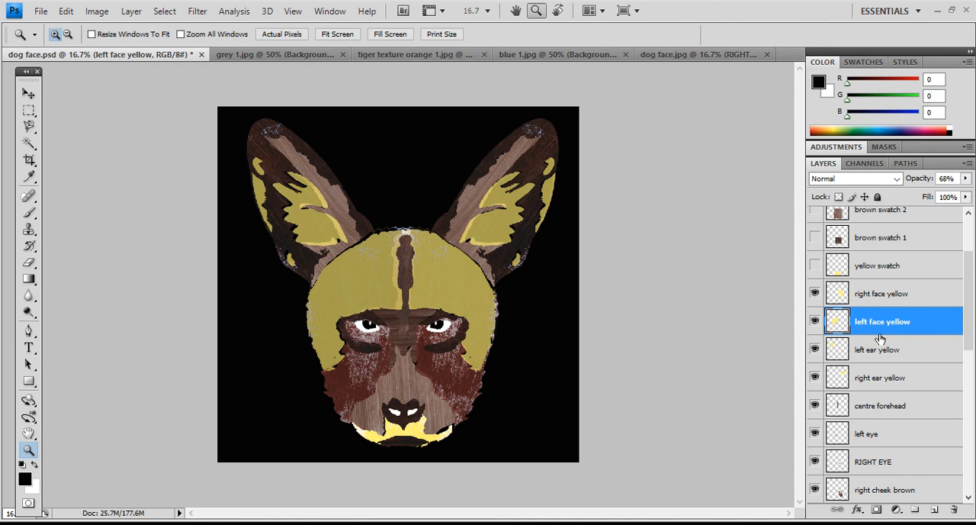
{"action": "scroll", "coordinate": [880, 320], "scroll_direction": "up", "scroll_amount": 3}
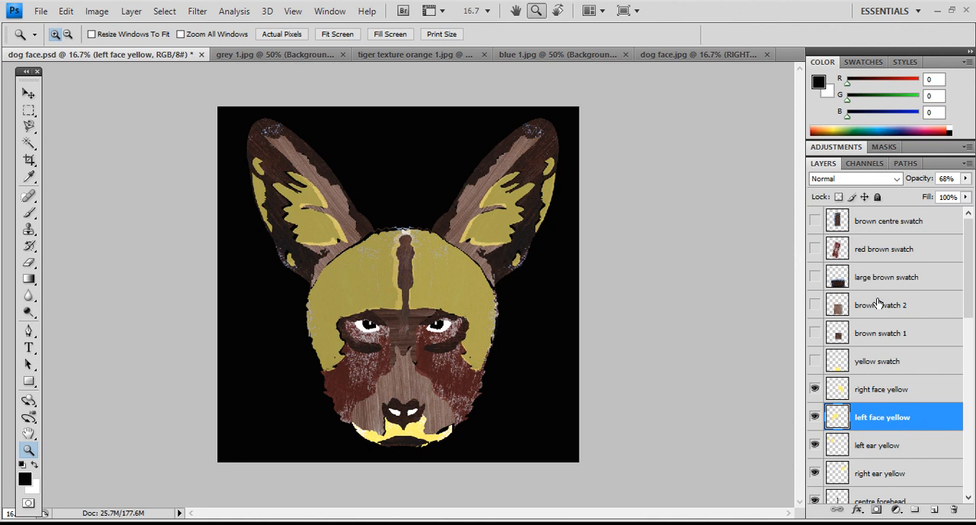
{"action": "scroll", "coordinate": [880, 392], "scroll_direction": "down", "scroll_amount": 5}
{"action": "scroll", "coordinate": [881, 397], "scroll_direction": "down", "scroll_amount": 8}
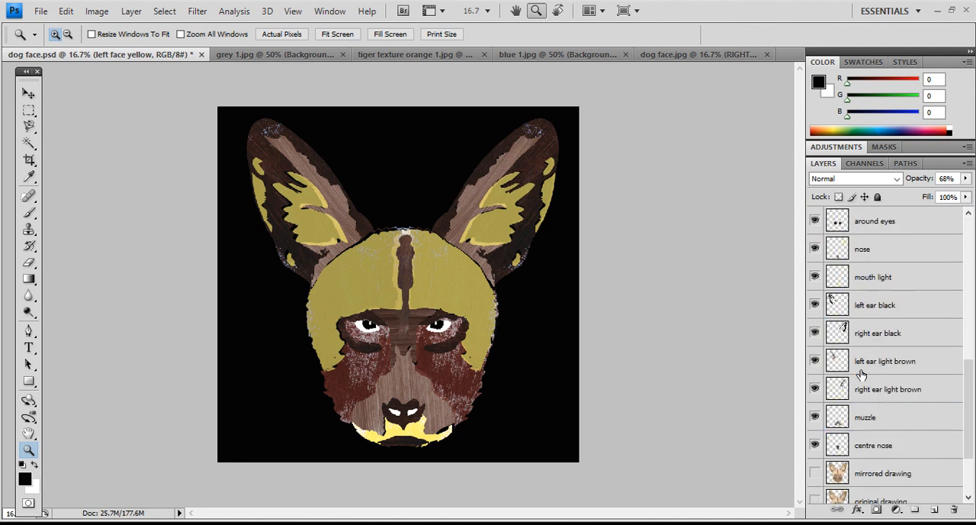
- Switch to the dog face.jpg document and hide the "RIGHT CHEEK FUR" layer to expose the drawn right eye
{"action": "left_click", "coordinate": [672, 58]}
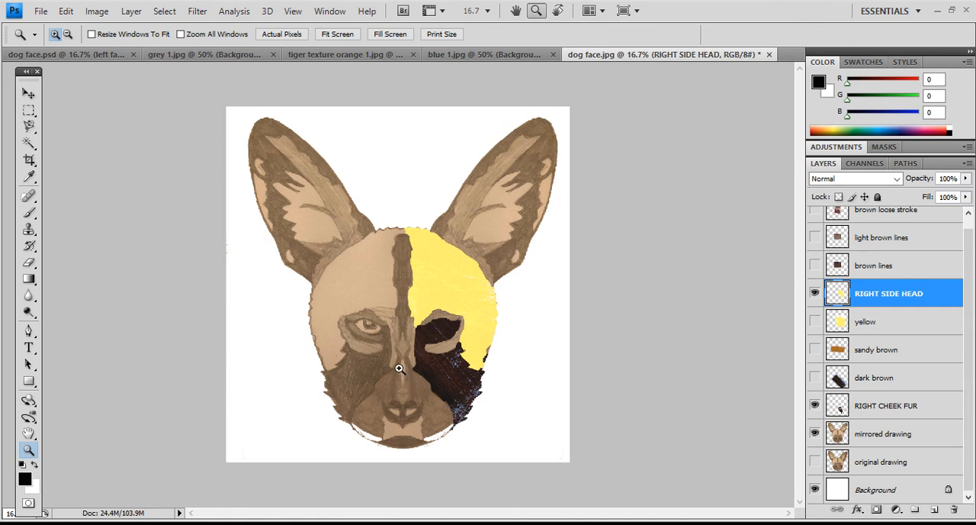
{"action": "left_click", "coordinate": [374, 333]}
{"action": "left_click", "coordinate": [374, 331]}
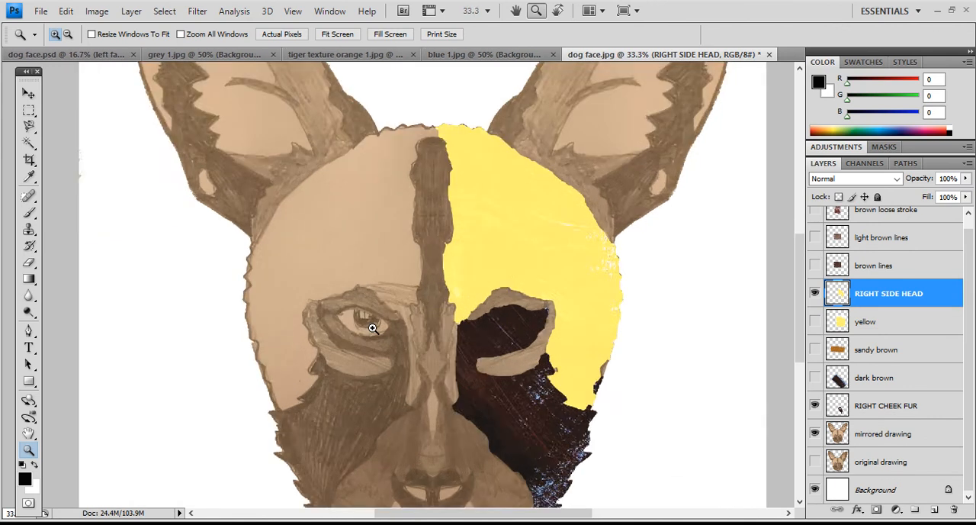
{"action": "left_click", "coordinate": [373, 329]}
{"action": "left_click", "coordinate": [373, 328]}
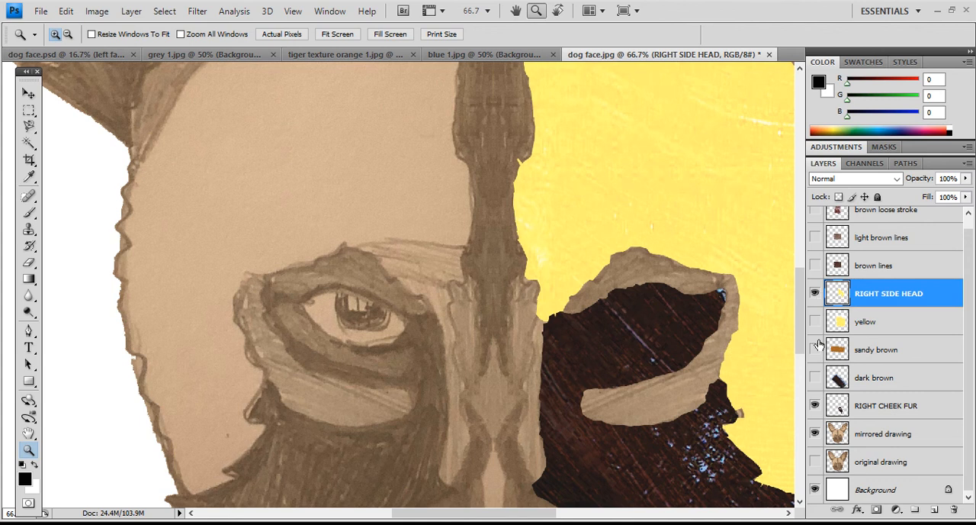
{"action": "left_click", "coordinate": [814, 407]}
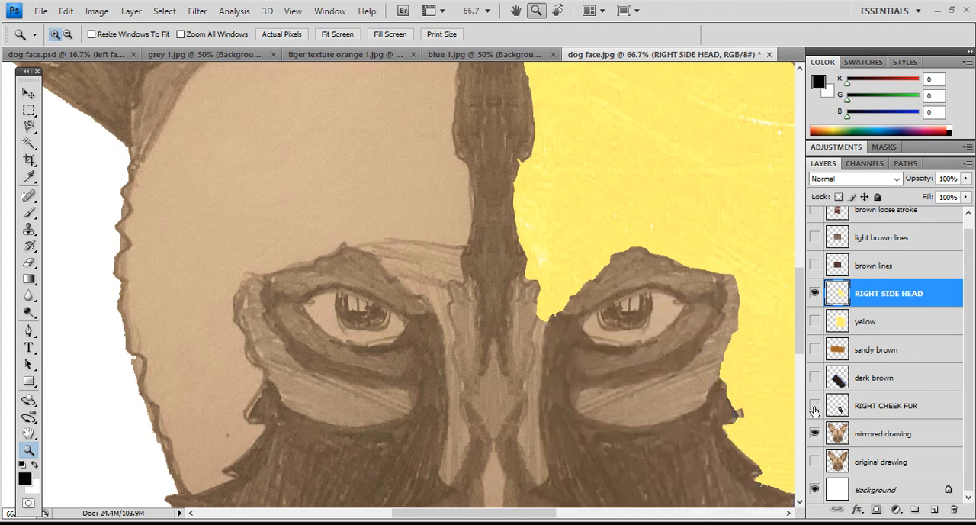
{"action": "left_click", "coordinate": [814, 407]}
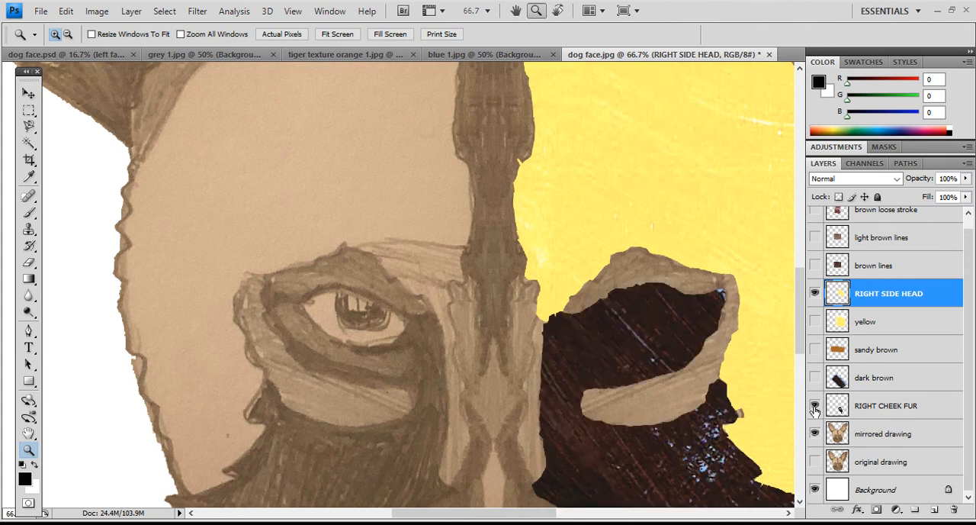
{"action": "left_click", "coordinate": [814, 407]}
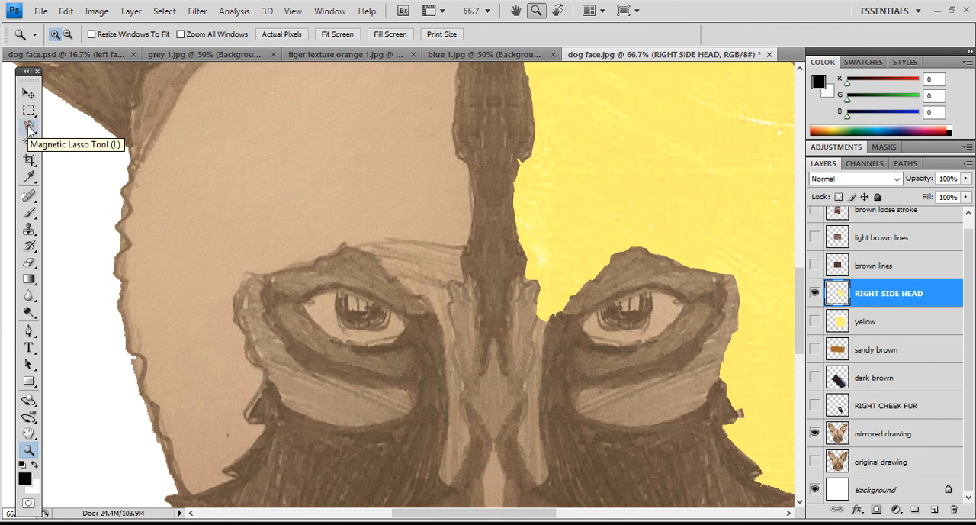
- Select the almond-shaped outline of the drawn right eye with the Polygonal Lasso tool
{"action": "mouse_move", "coordinate": [28, 129]}
{"action": "left_mouse_down"}
{"action": "mouse_move", "coordinate": [74, 130]}
{"action": "mouse_move", "coordinate": [72, 142]}
{"action": "left_mouse_up"}
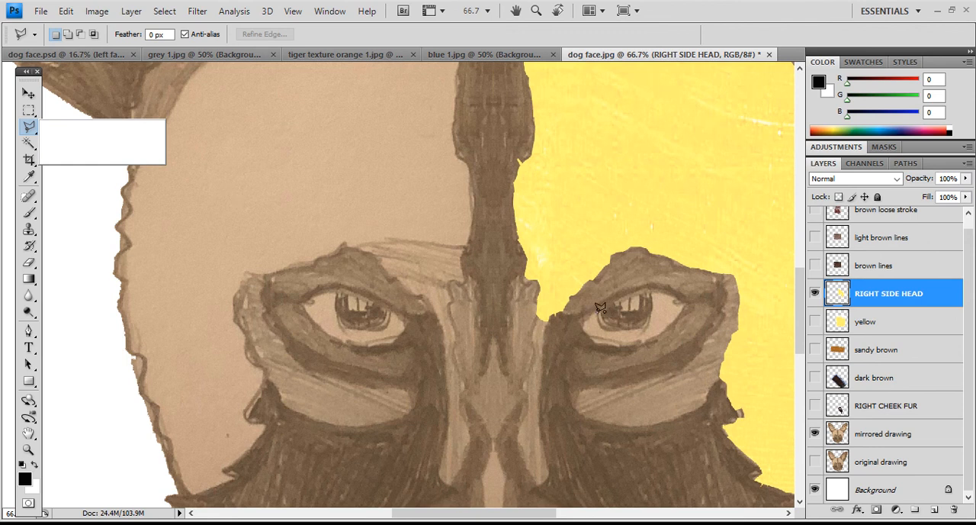
{"action": "left_click", "coordinate": [593, 314]}
{"action": "left_click", "coordinate": [588, 335]}
{"action": "left_click", "coordinate": [641, 343]}
{"action": "left_click", "coordinate": [645, 292]}
{"action": "left_click", "coordinate": [600, 307]}
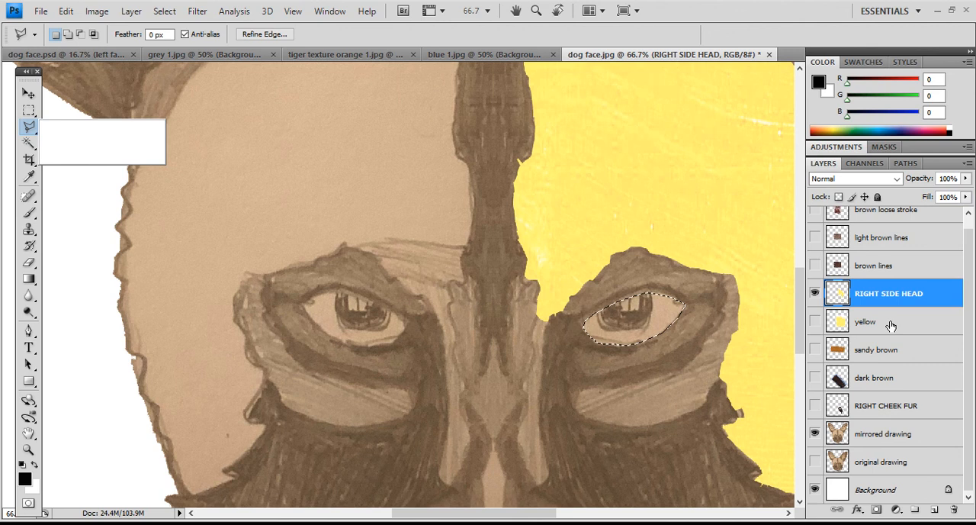
- Create a new layer named "RIGHT EYE" above "RIGHT SIDE HEAD", keeping the eye selection active
{"action": "scroll", "coordinate": [891, 325], "scroll_direction": "up", "scroll_amount": 1}
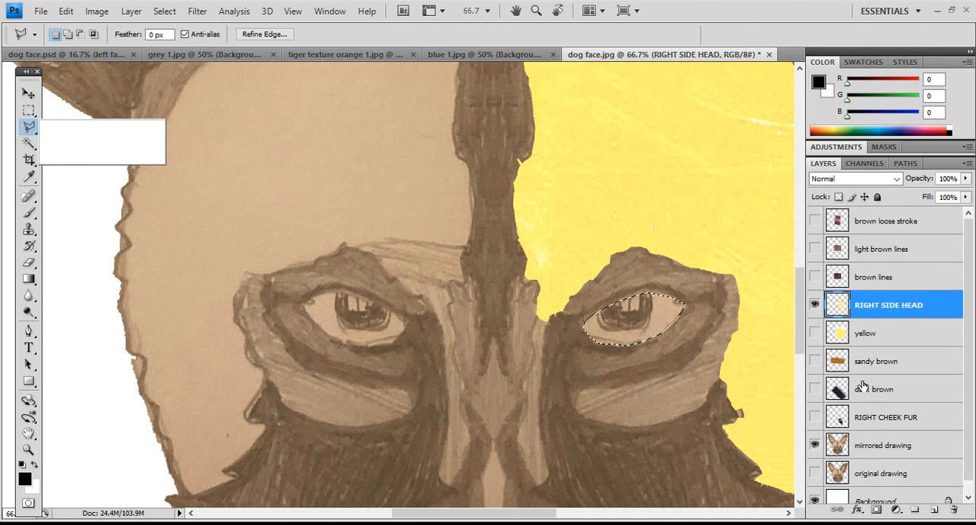
{"action": "left_click", "coordinate": [966, 165]}
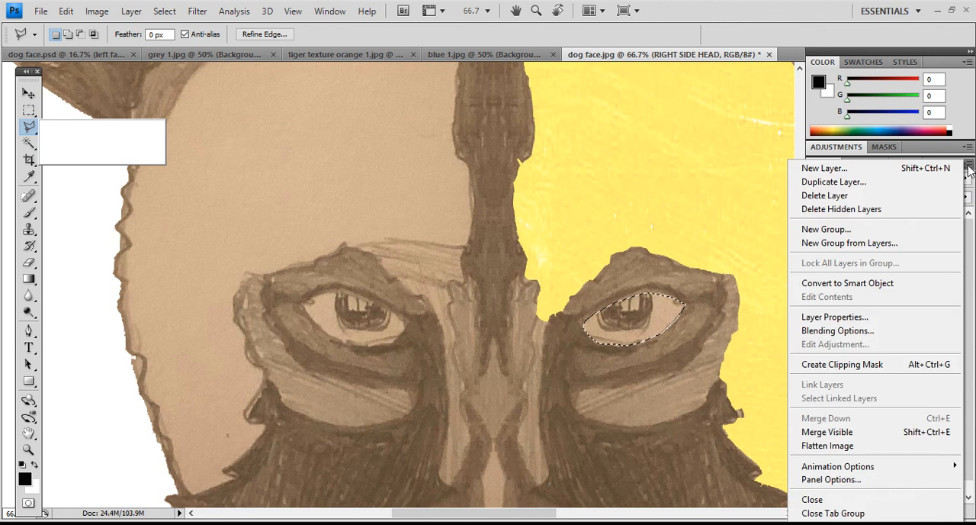
{"action": "left_click", "coordinate": [965, 165]}
{"action": "left_click", "coordinate": [965, 166]}
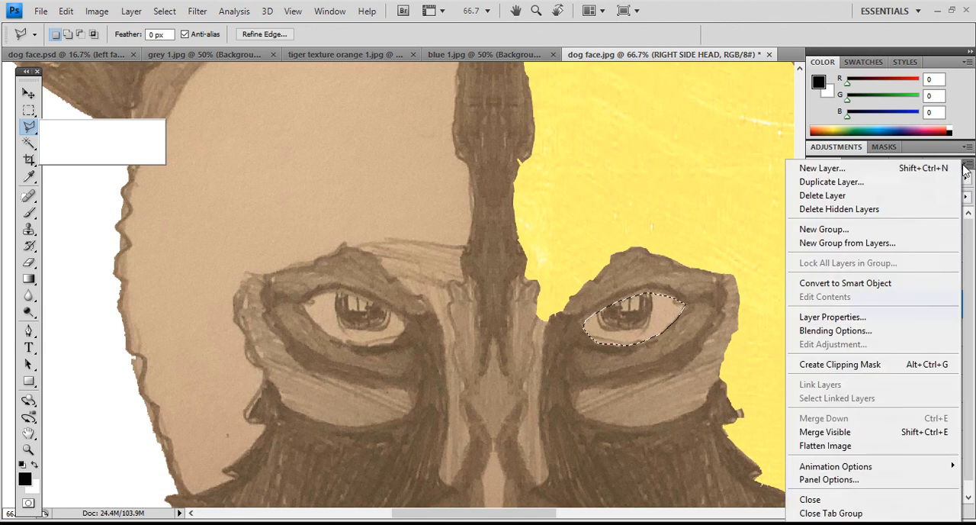
{"action": "left_click", "coordinate": [923, 168]}
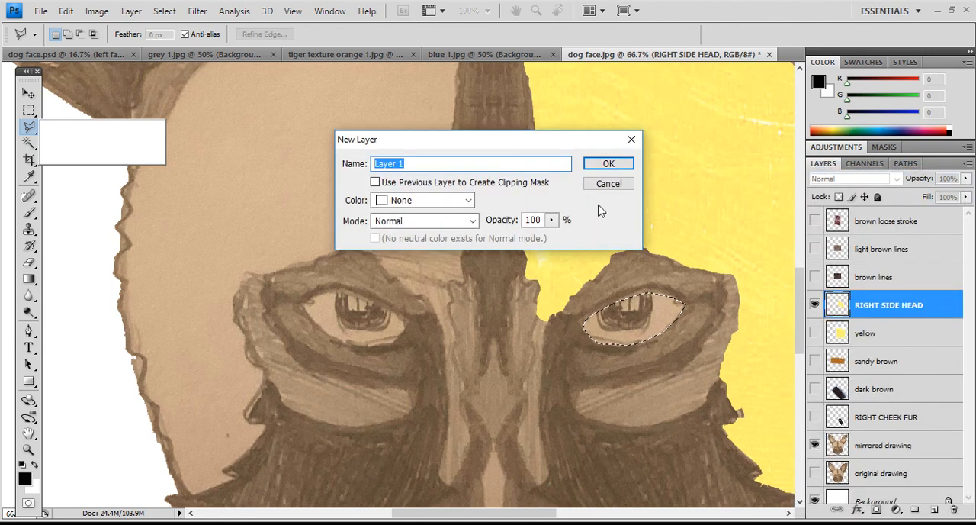
{"action": "type", "text": "RIGHT EYE"}
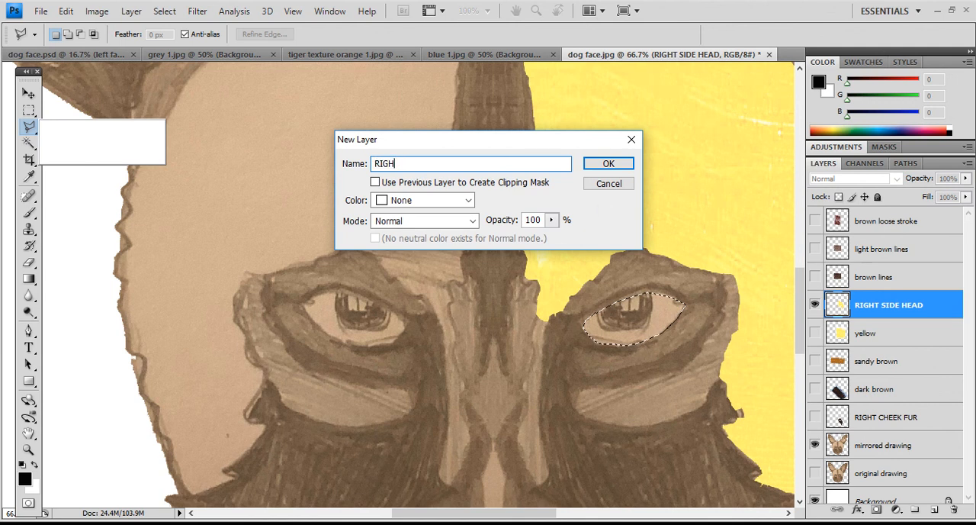
{"action": "left_click", "coordinate": [587, 163]}
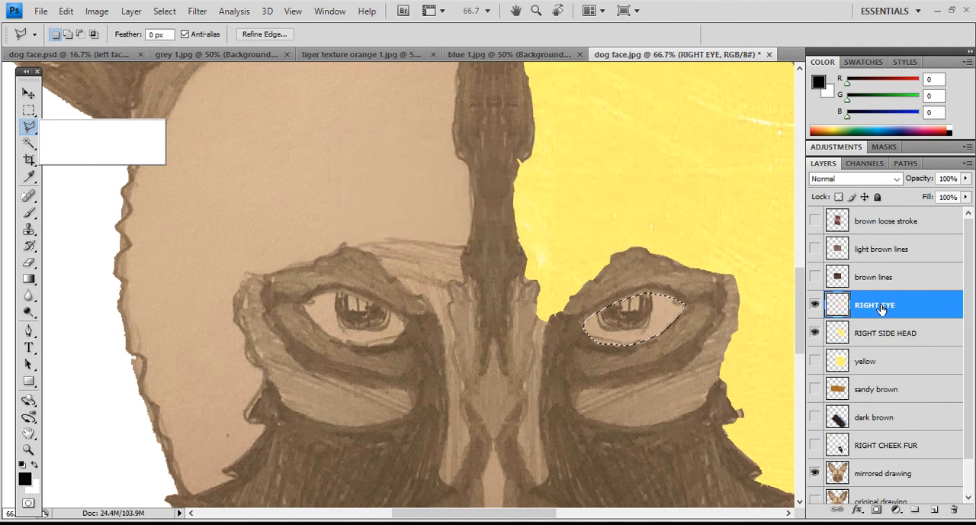
- Fill the eye selection with white on the "RIGHT EYE" layer and clear the selection
{"action": "left_click", "coordinate": [67, 11]}
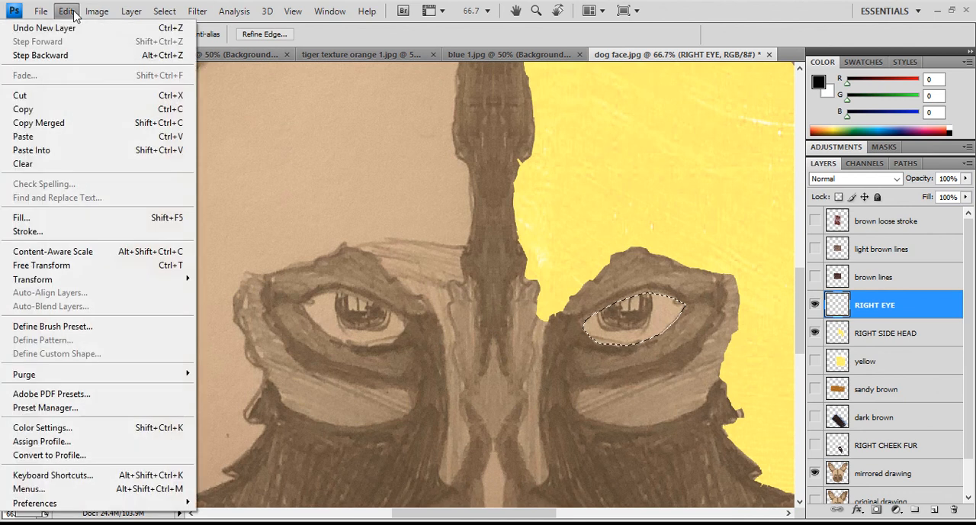
{"action": "left_click", "coordinate": [55, 218]}
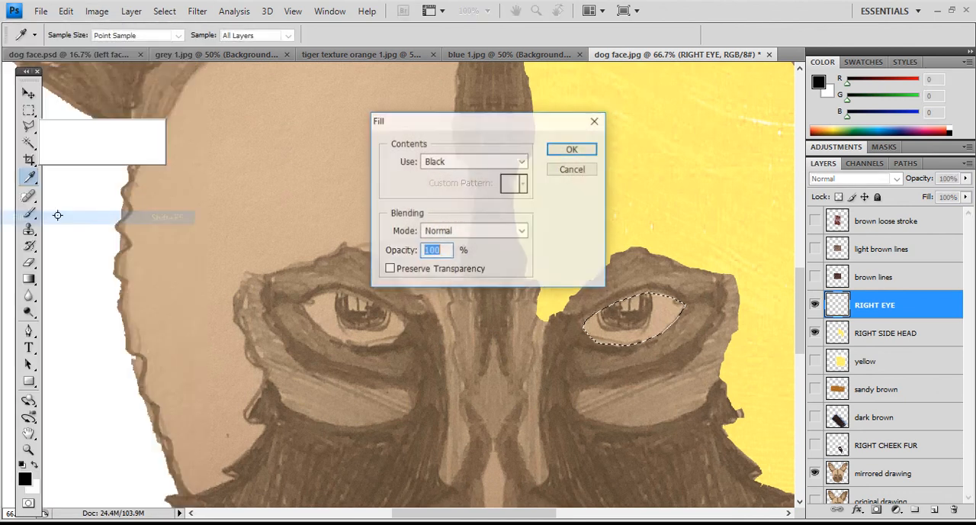
{"action": "left_click", "coordinate": [522, 161]}
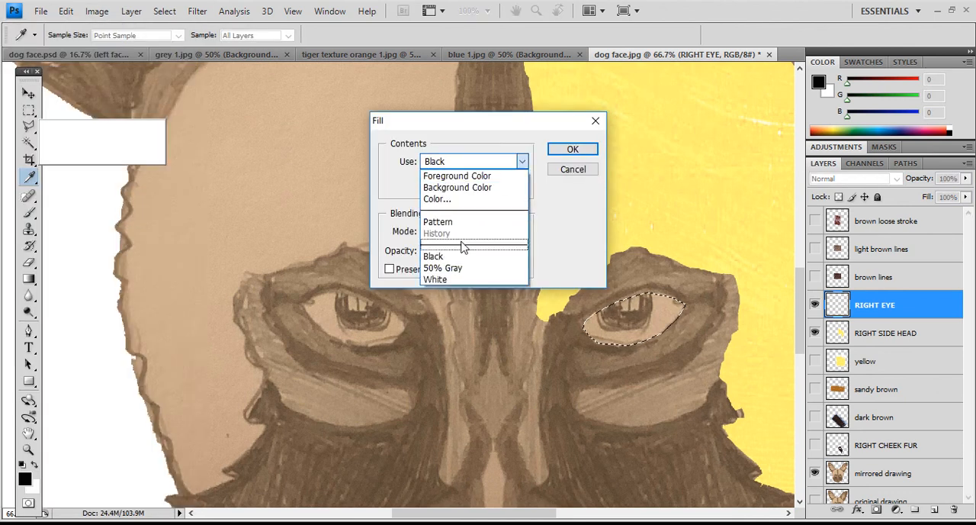
{"action": "left_click", "coordinate": [462, 279]}
{"action": "left_click", "coordinate": [561, 148]}
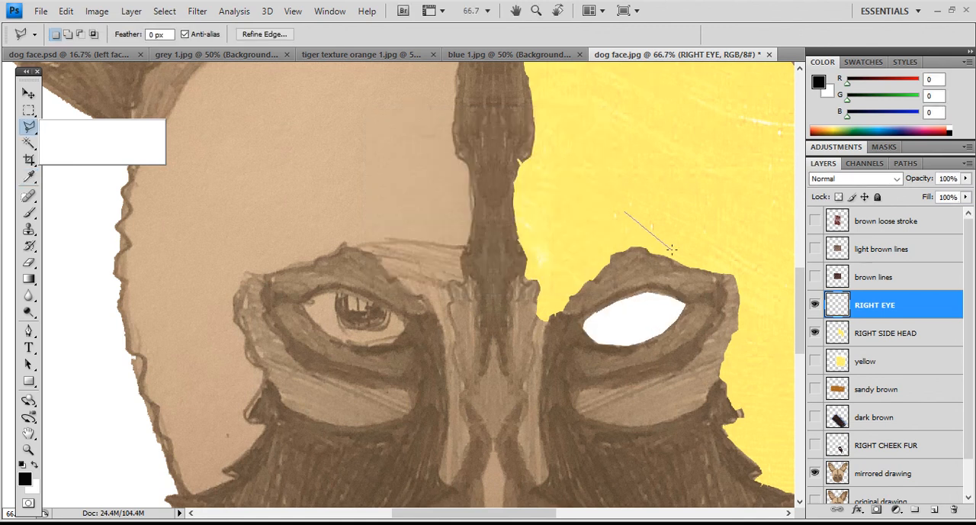
{"action": "double_click", "coordinate": [692, 213]}
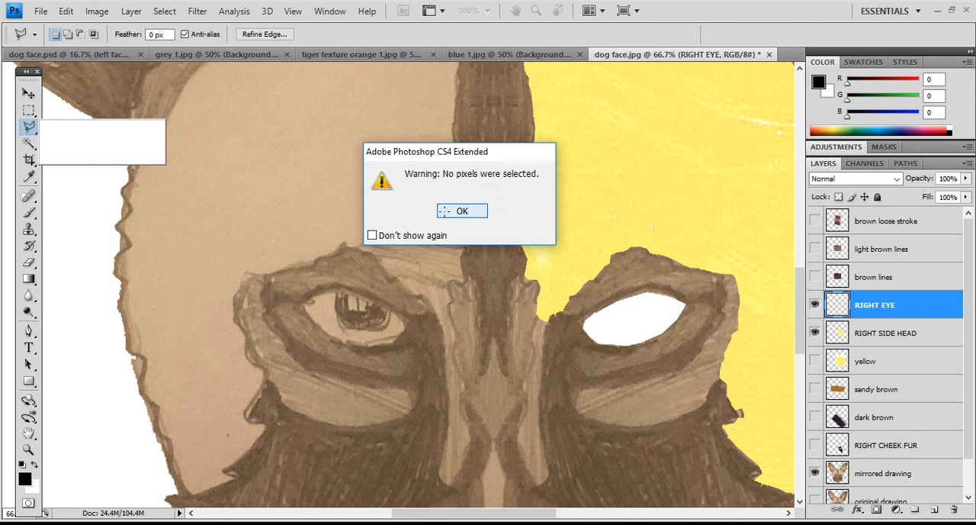
{"action": "left_click", "coordinate": [462, 212]}
- Hide the "RIGHT EYE" layer and select the drawn right iris with the Polygonal Lasso tool
{"action": "left_click", "coordinate": [27, 94]}
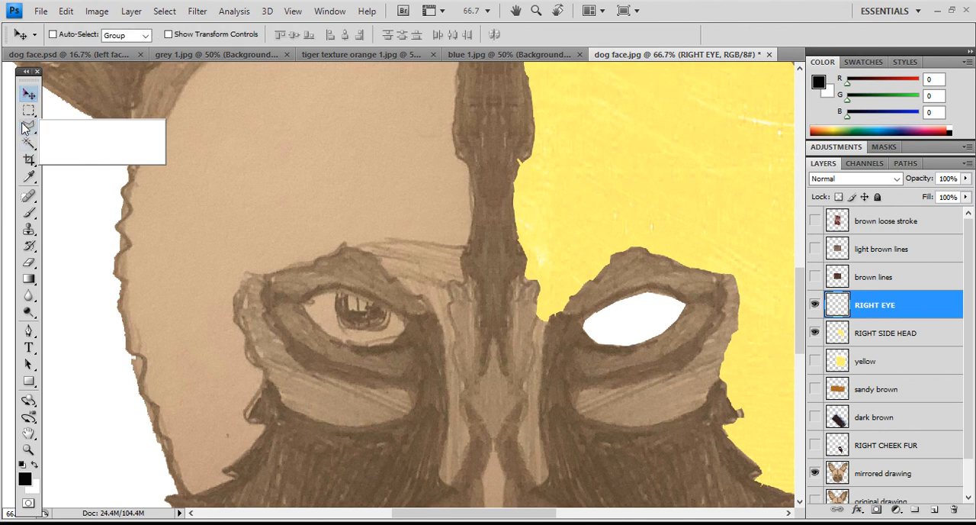
{"action": "left_click", "coordinate": [23, 127]}
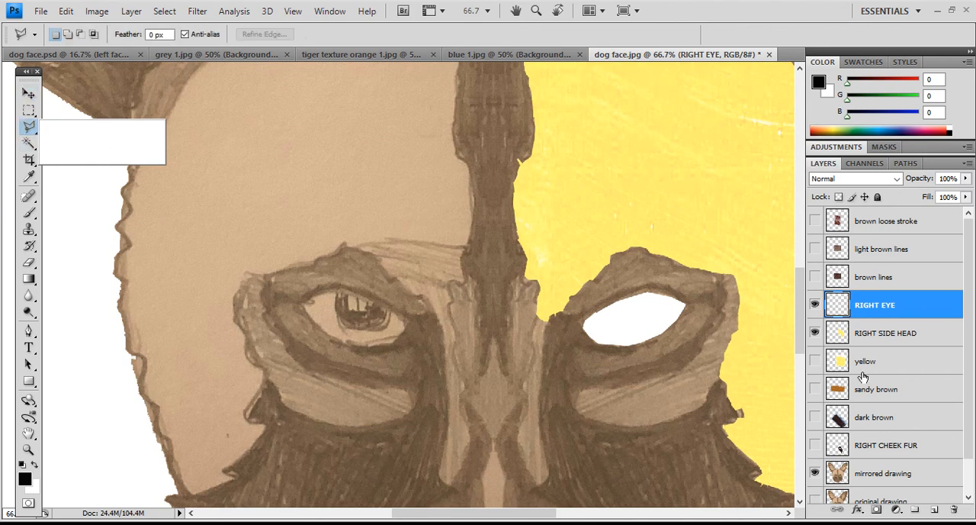
{"action": "left_click", "coordinate": [815, 304]}
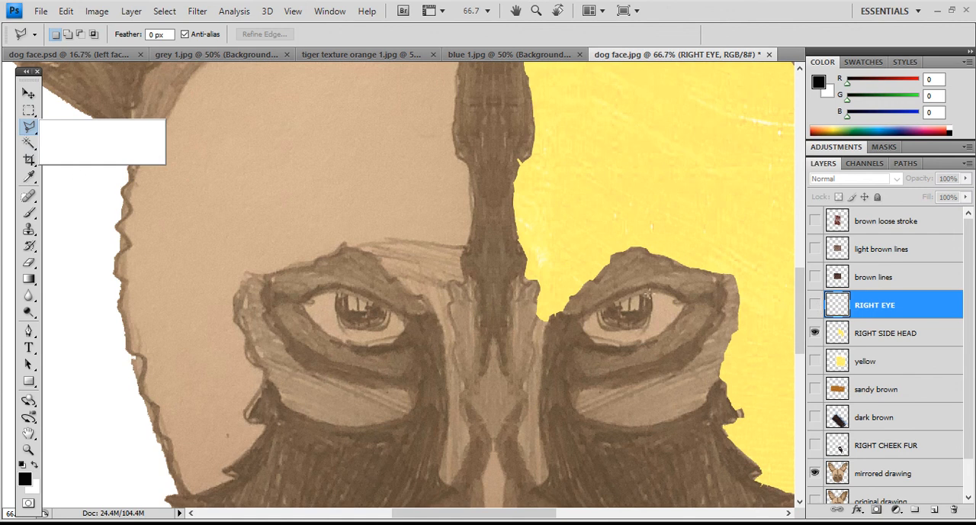
{"action": "left_click", "coordinate": [642, 326]}
{"action": "left_click", "coordinate": [635, 328]}
{"action": "left_click", "coordinate": [647, 291]}
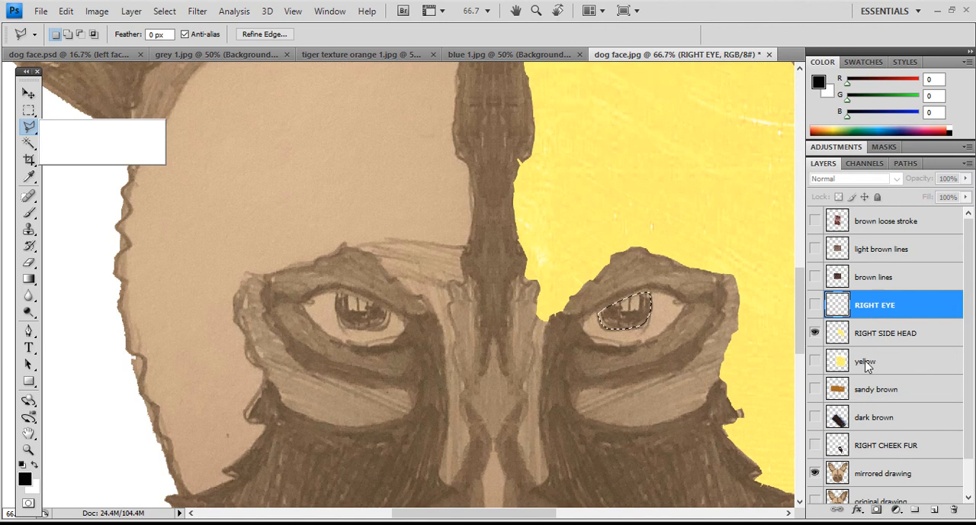
- Show the "RIGHT EYE" layer, fill the iris selection with black, and clear the selection
{"action": "left_click", "coordinate": [815, 305]}
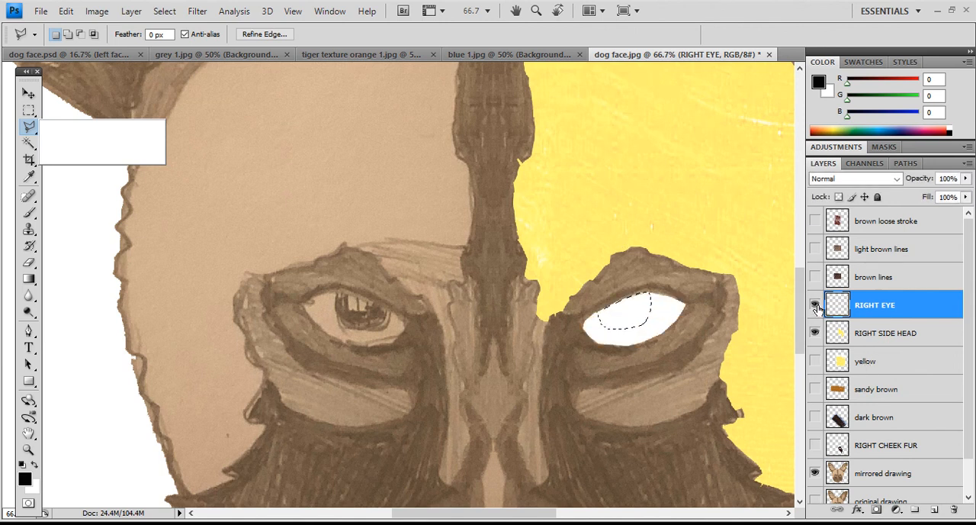
{"action": "left_click", "coordinate": [64, 11]}
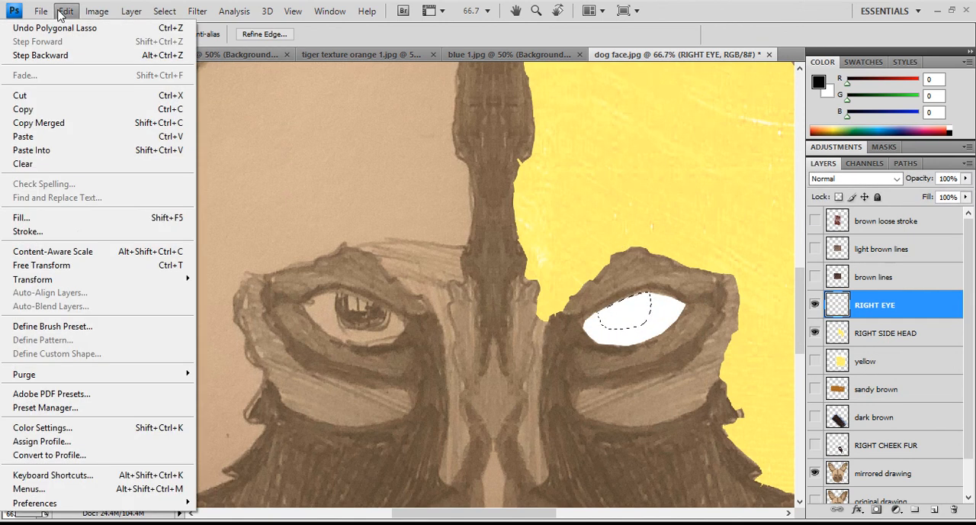
{"action": "left_click", "coordinate": [20, 218]}
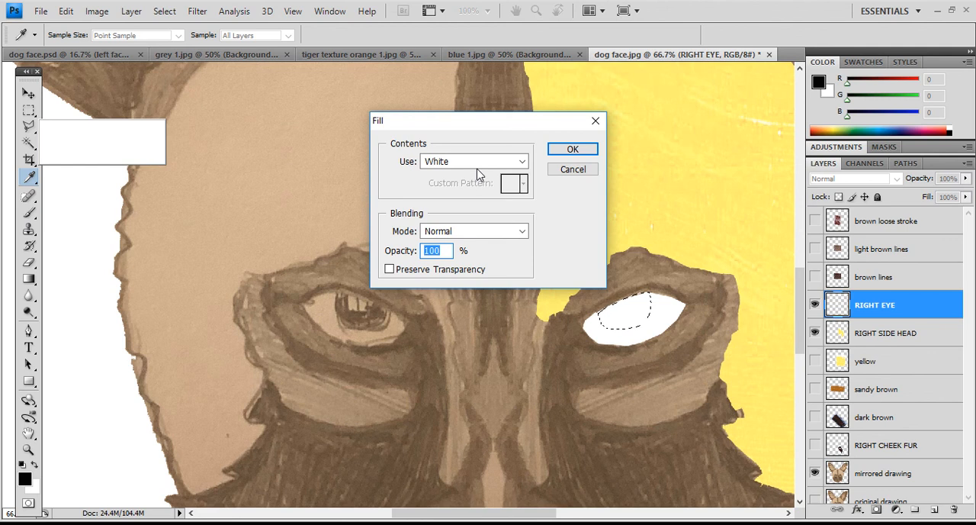
{"action": "left_click", "coordinate": [520, 162]}
{"action": "left_click", "coordinate": [463, 257]}
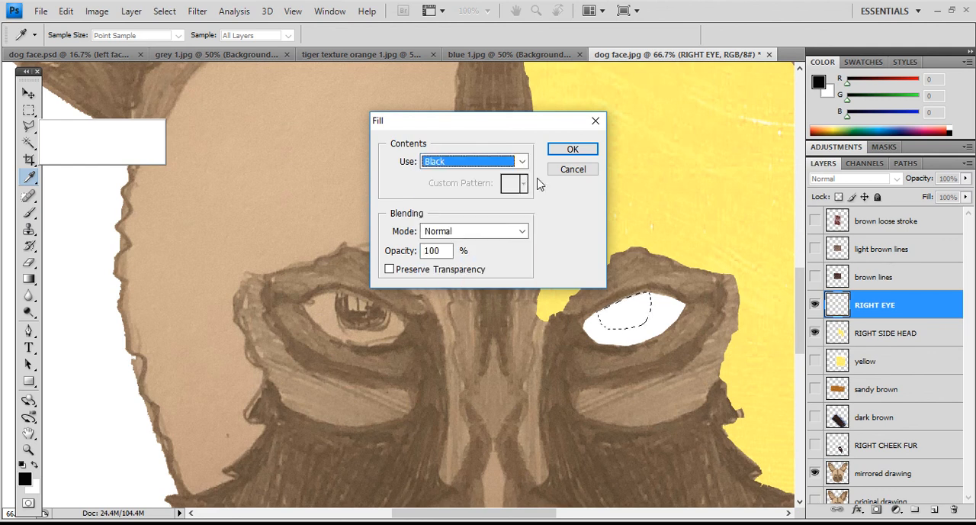
{"action": "left_click", "coordinate": [559, 150]}
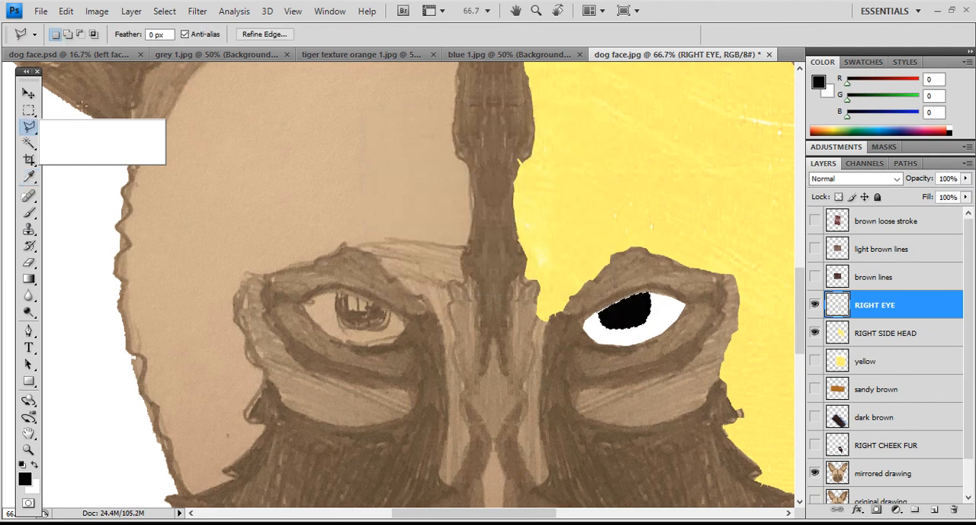
{"action": "key", "text": "m"}
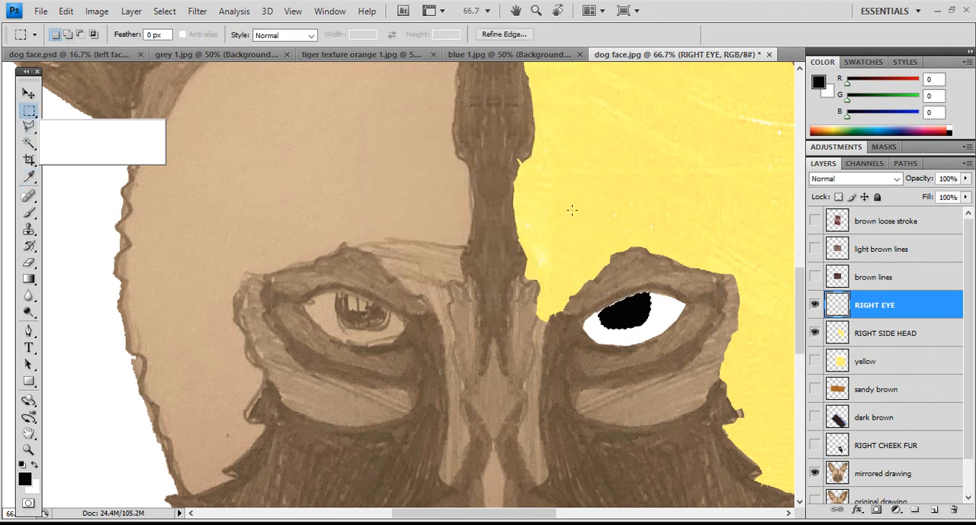
- Select the small highlight in the drawn right iris with the Polygonal Lasso tool, hiding the "RIGHT EYE" layer only while tracing
{"action": "left_click", "coordinate": [815, 304]}
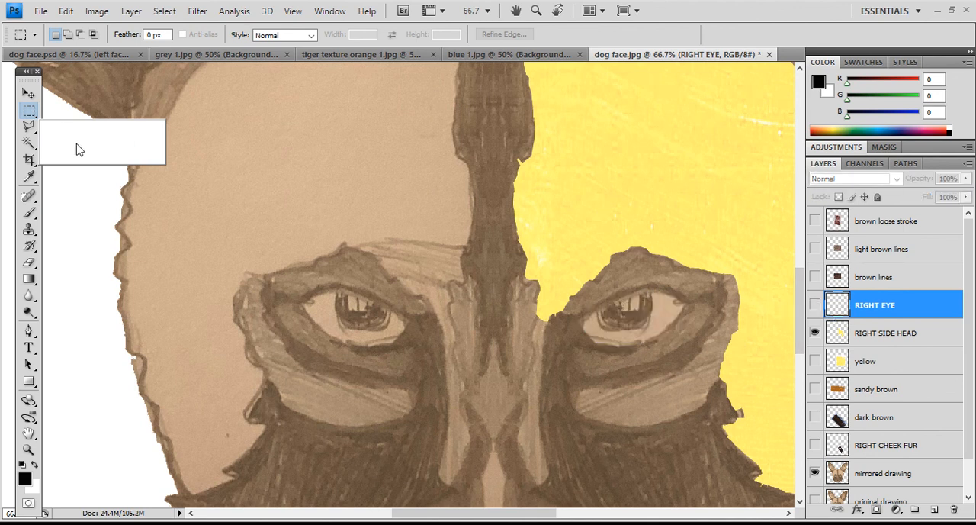
{"action": "left_click", "coordinate": [29, 127]}
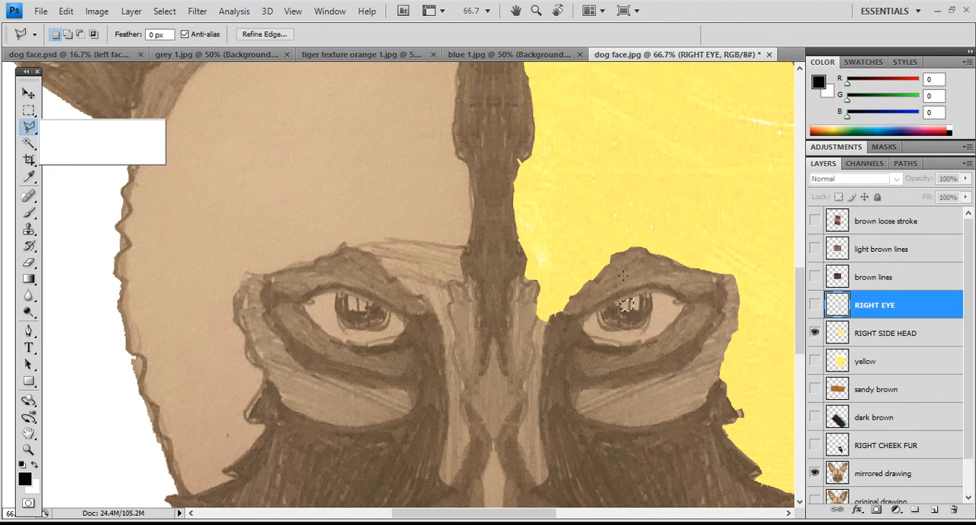
{"action": "left_click", "coordinate": [814, 305]}
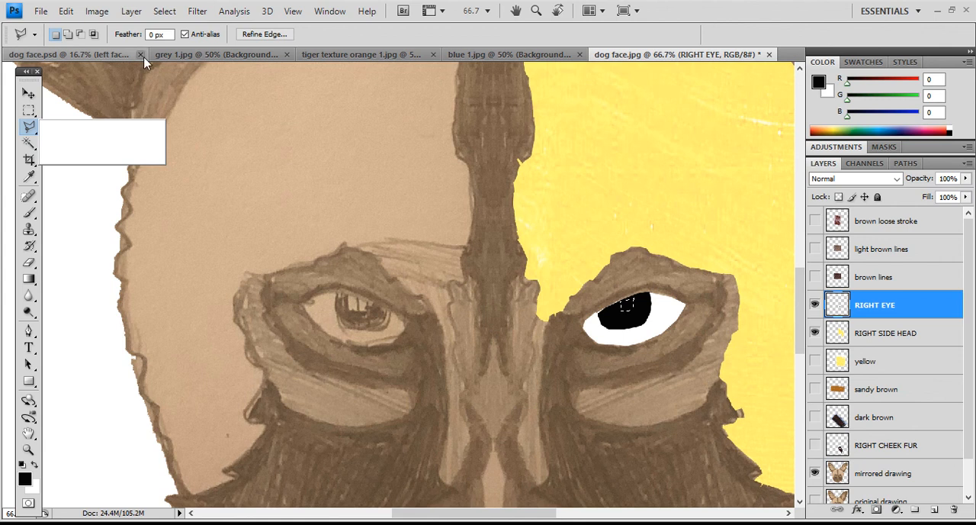
- Fill the highlight selection with white on the "RIGHT EYE" layer and clear the selection
{"action": "left_click", "coordinate": [65, 10]}
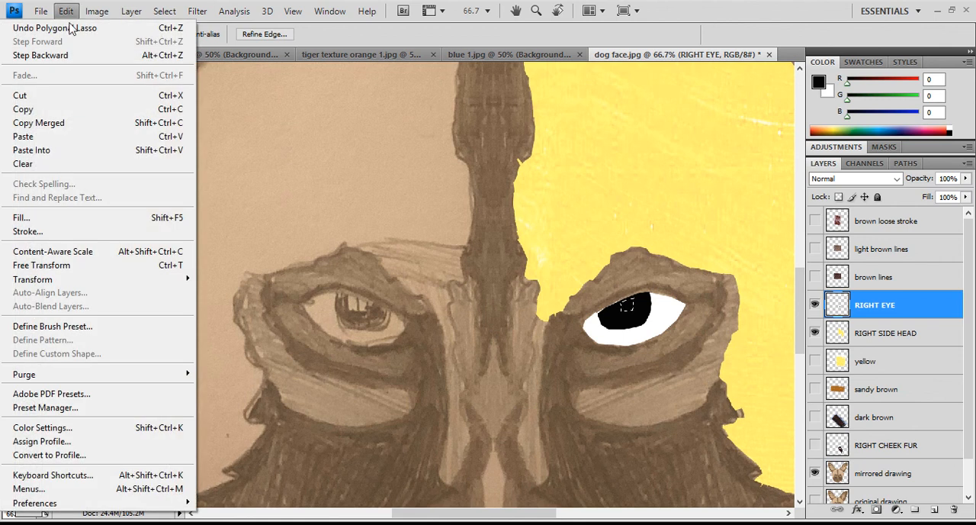
{"action": "left_click", "coordinate": [109, 218]}
{"action": "left_click", "coordinate": [464, 161]}
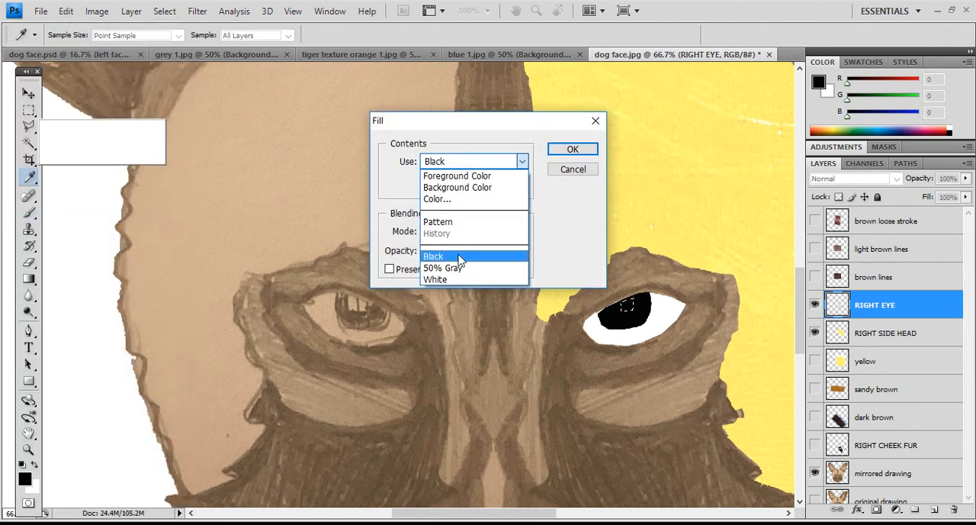
{"action": "left_click", "coordinate": [461, 279]}
{"action": "left_click", "coordinate": [565, 153]}
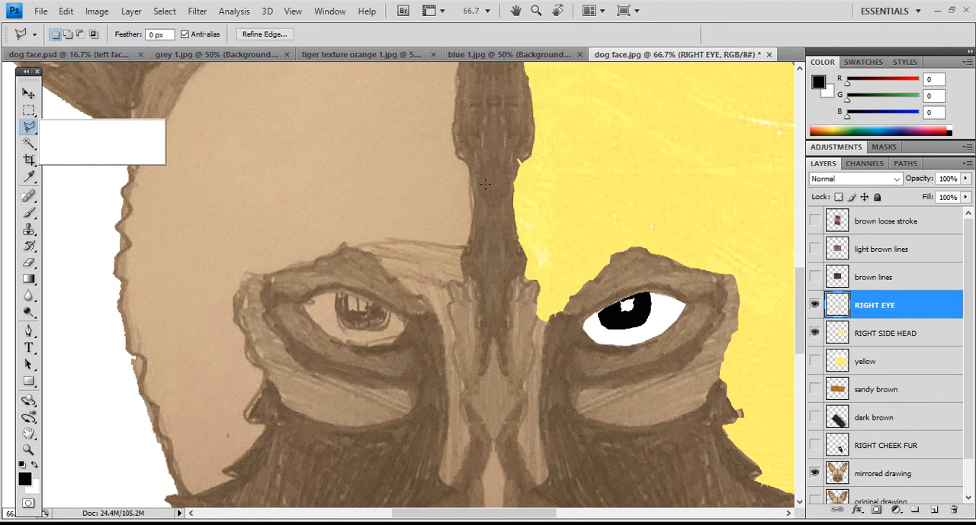
{"action": "left_click", "coordinate": [28, 112]}
{"action": "left_click", "coordinate": [451, 203]}
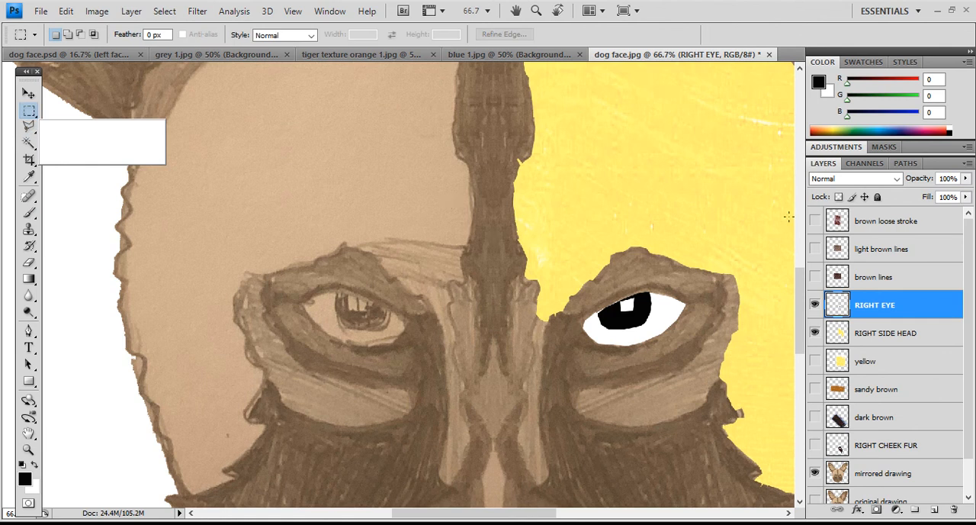
- View the whole dog face in dog face.jpg and compare it with the completed artwork in dog face.psd
{"action": "left_click", "coordinate": [28, 449]}
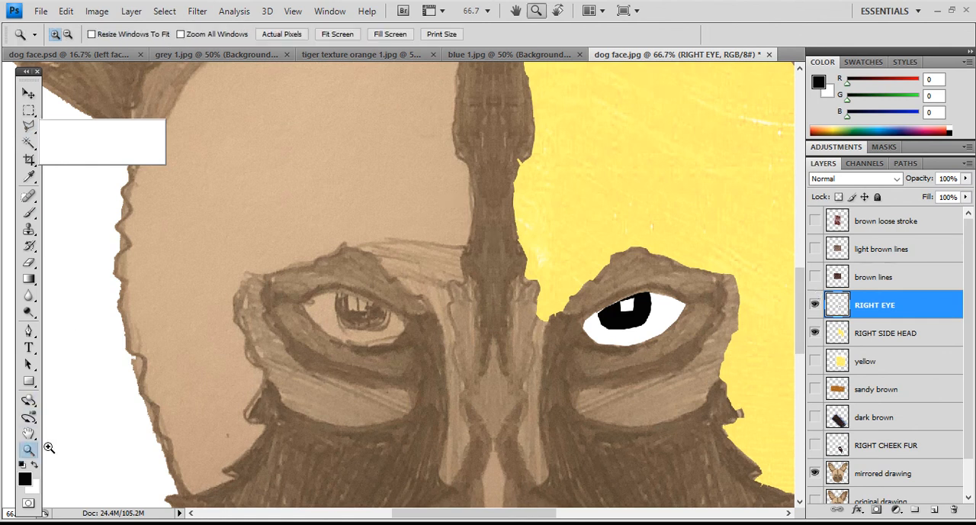
{"action": "left_click", "coordinate": [562, 262], "text": "alt"}
{"action": "left_click", "coordinate": [585, 249], "text": "alt"}
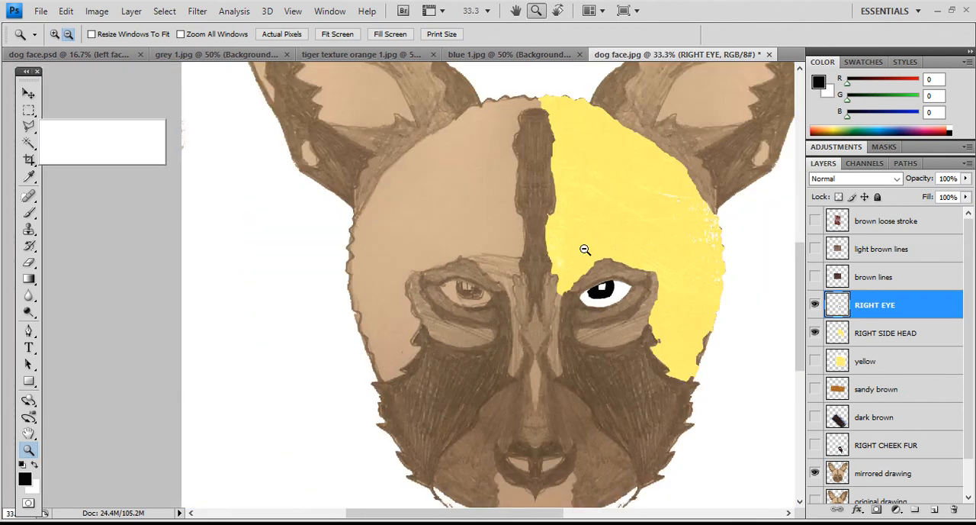
{"action": "left_click", "coordinate": [584, 249], "text": "alt"}
{"action": "left_click", "coordinate": [585, 250], "text": "alt"}
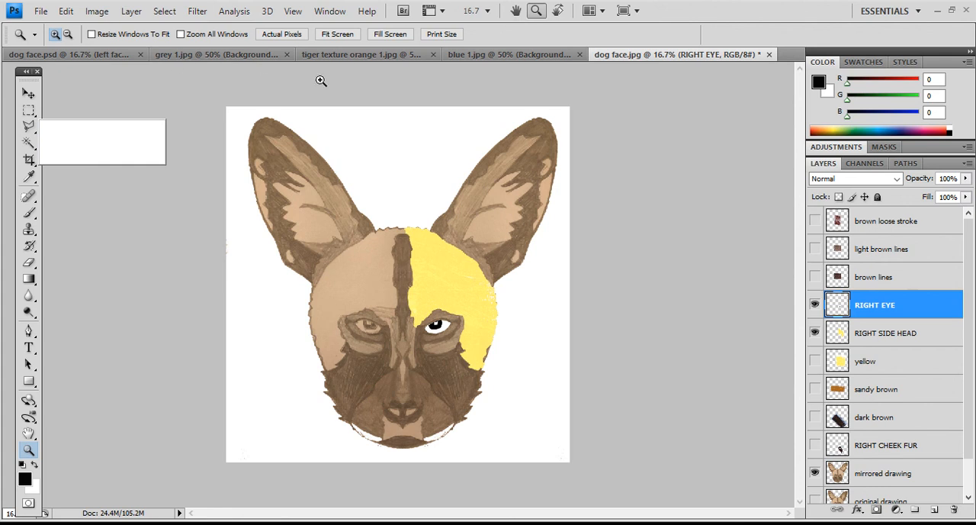
{"action": "left_click", "coordinate": [97, 55]}
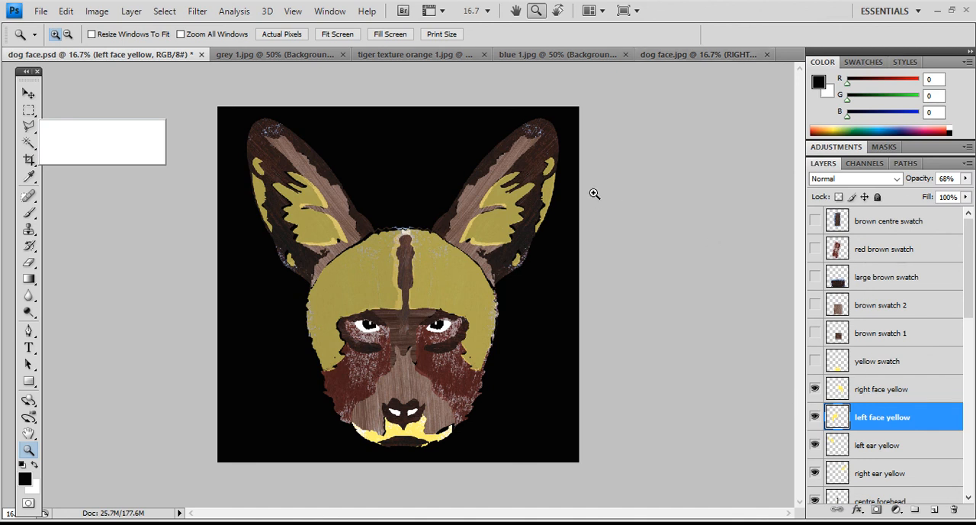
- Save the completed layered artwork dog face.psd under its existing name
{"action": "left_click", "coordinate": [44, 12]}
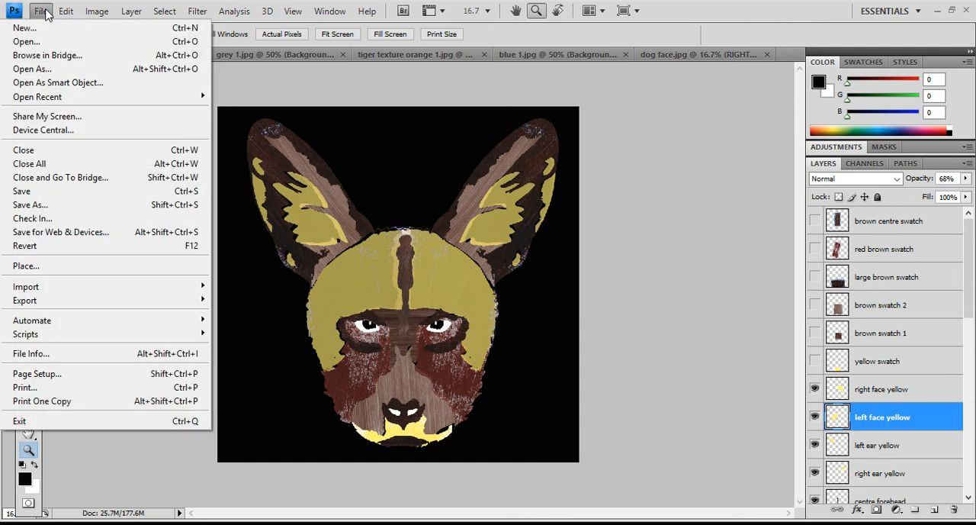
{"action": "left_click", "coordinate": [47, 13]}
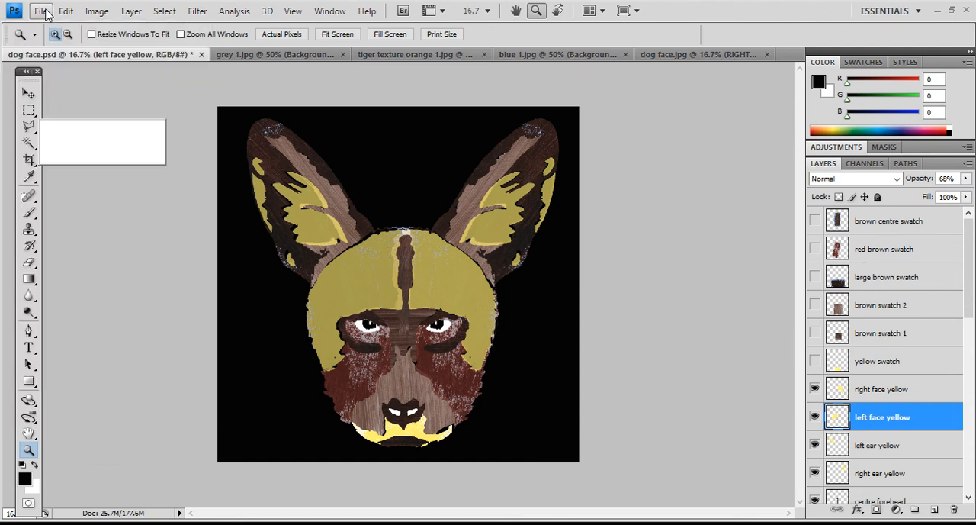
{"action": "left_click", "coordinate": [44, 12]}
{"action": "left_click", "coordinate": [157, 186]}
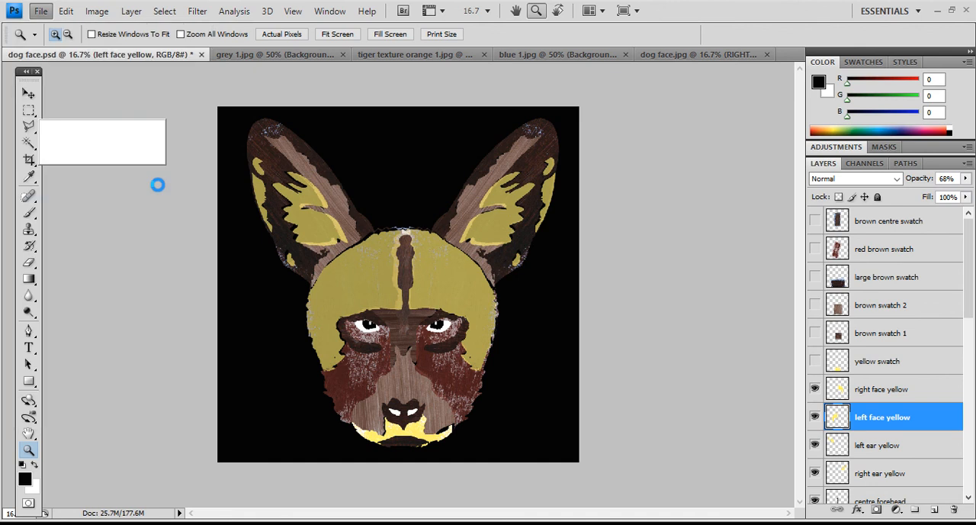